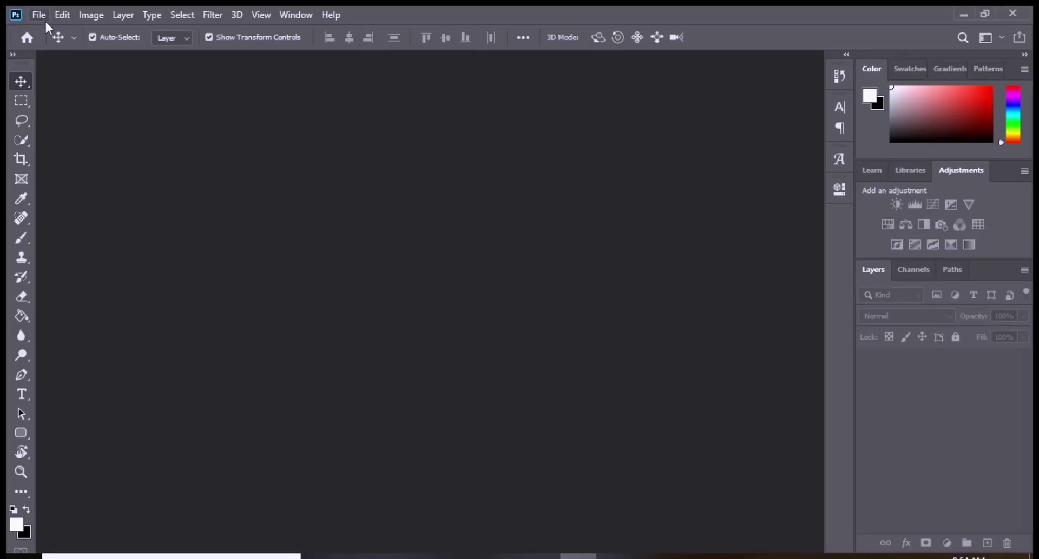
Create a new blank document 2000 px wide by 2000 px high
left_click(45, 22)
left_click(60, 31)
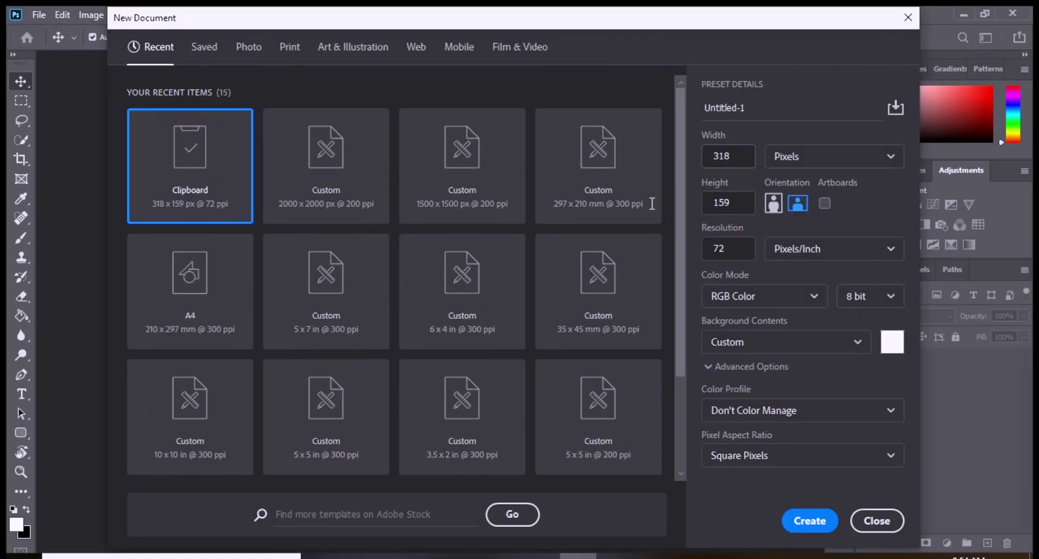
key("Tab")
type("2000")
key("Tab")
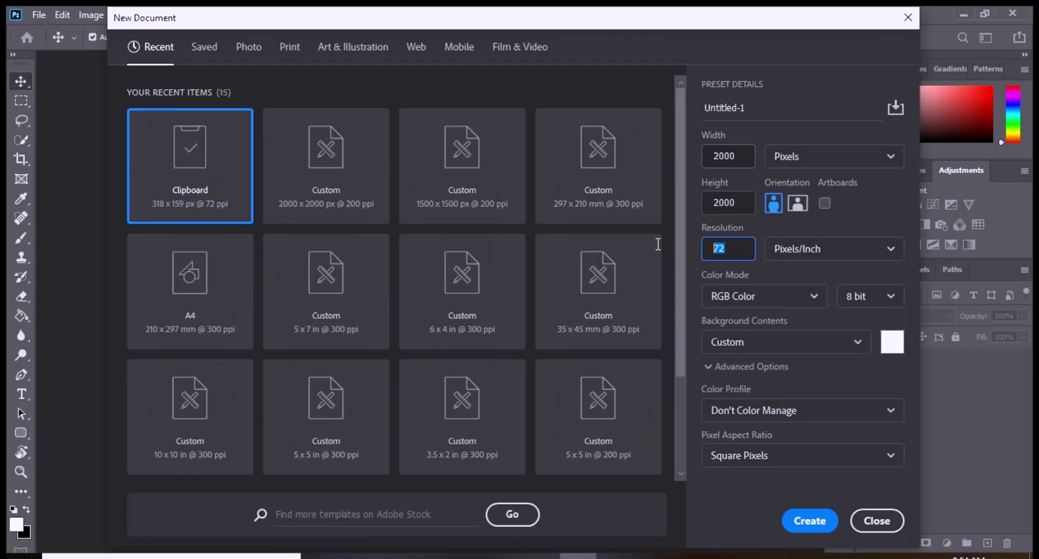
left_click(801, 518)
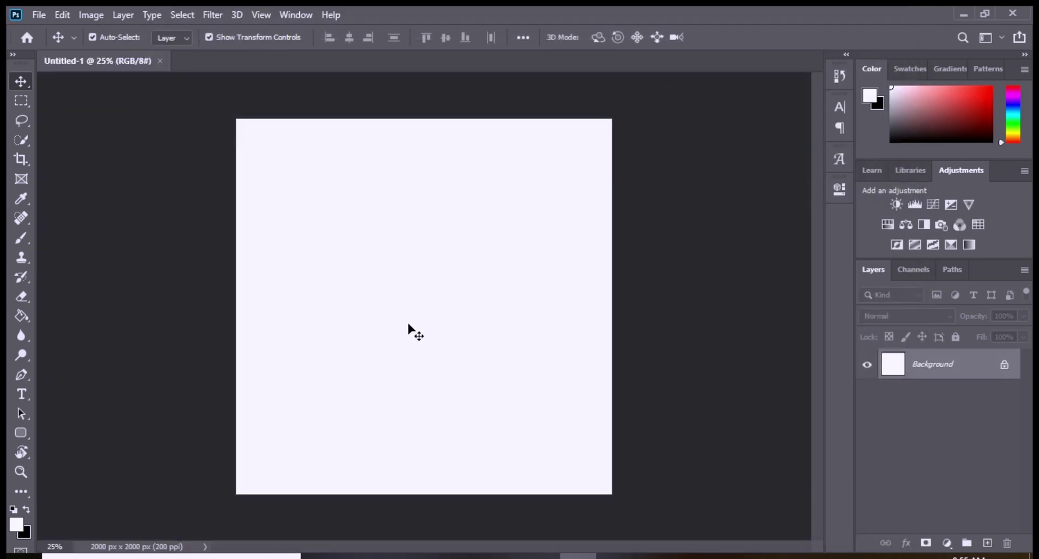
Add a Solid Color fill layer in blue #004c77
left_click(947, 543)
left_click(927, 270)
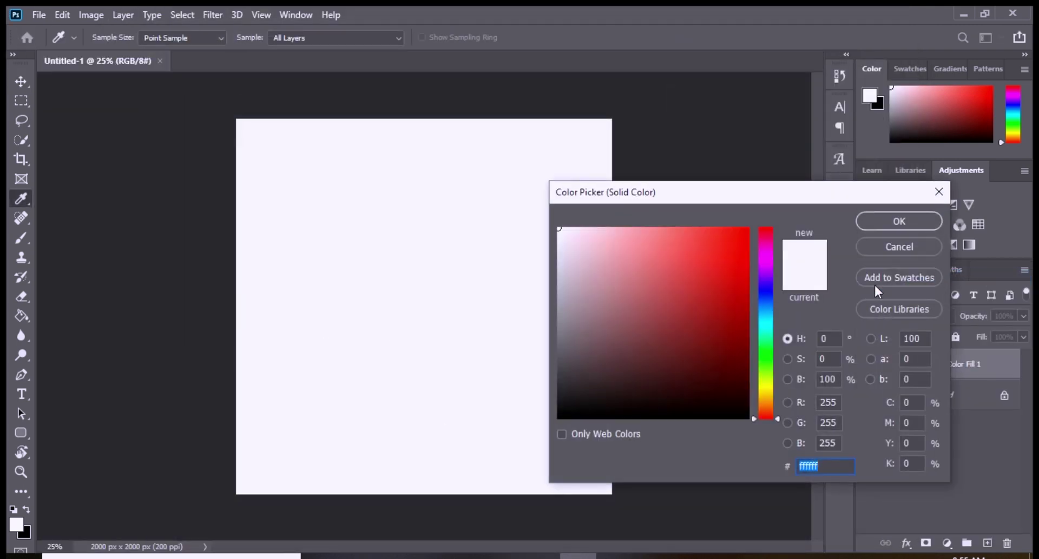
type("004c77")
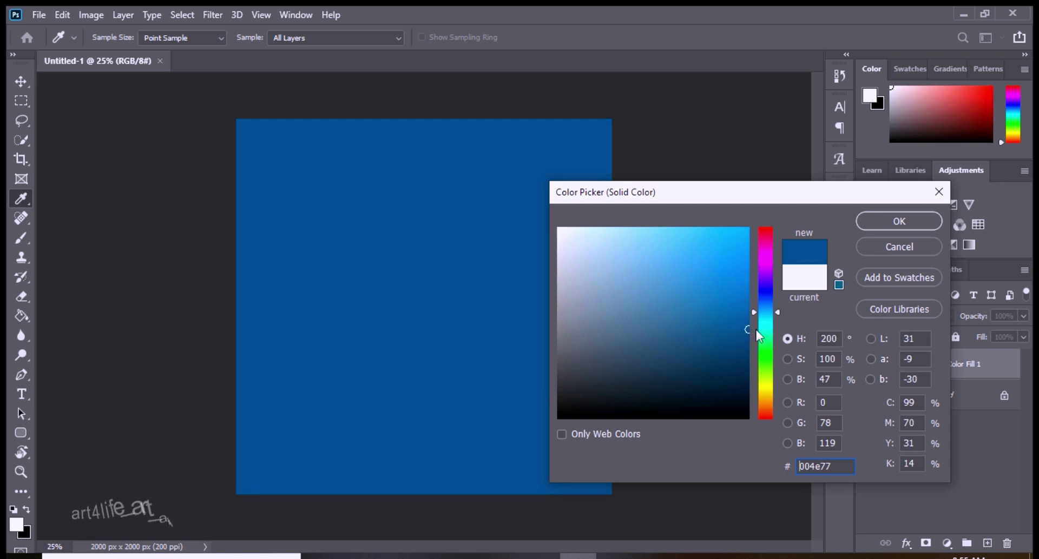
key("Return")
key("v")
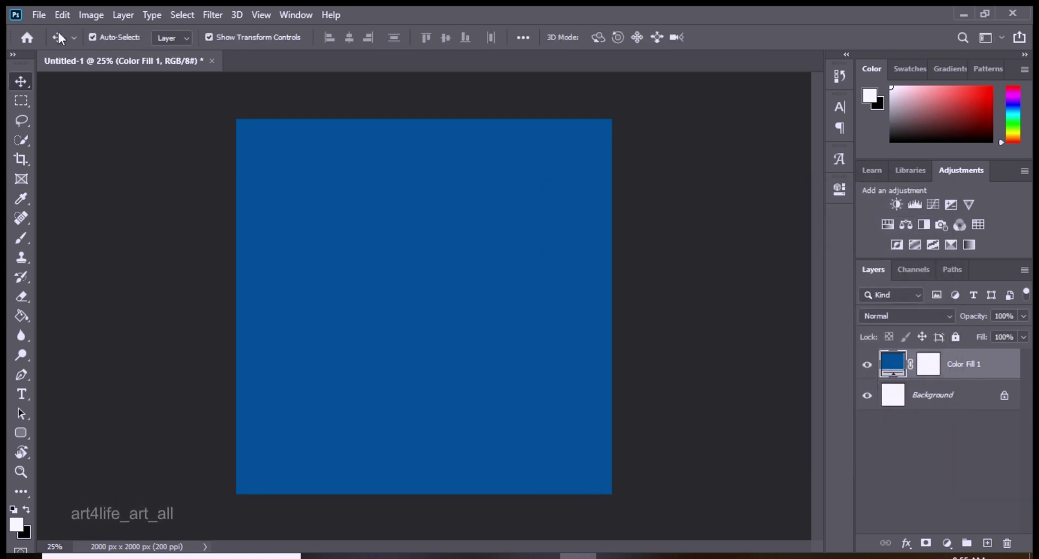
Place the 5562006 pattern image embedded and scale it to cover the canvas
left_click(39, 14)
left_click(119, 312)
double_click(181, 152)
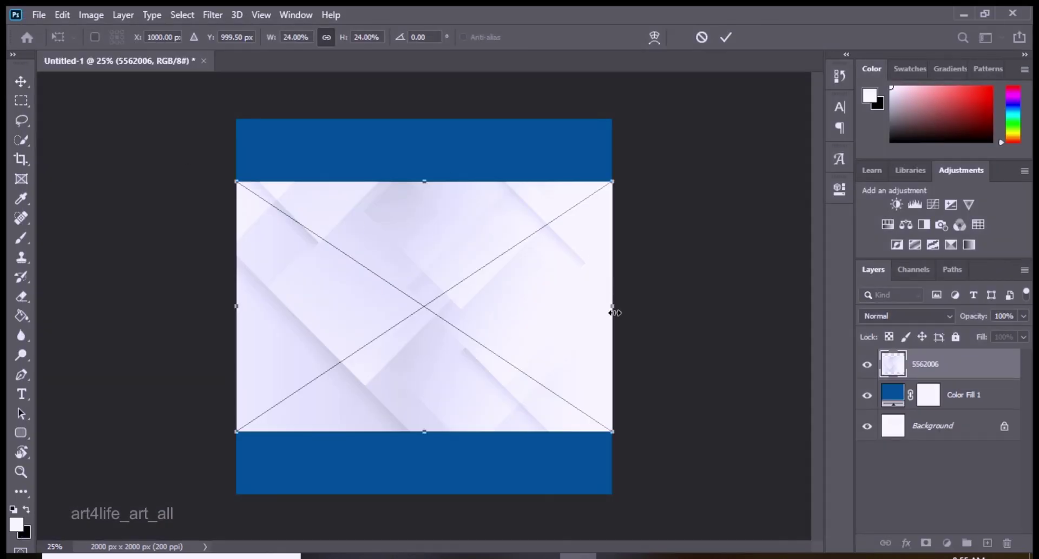
left_click_drag(614, 312, 814, 308)
left_click_drag(572, 318, 565, 319)
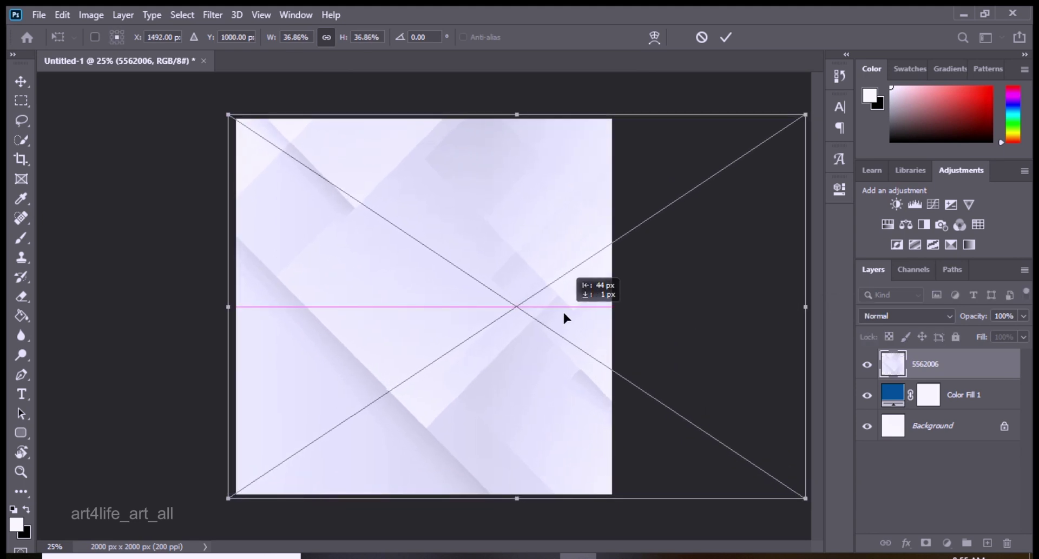
left_click(726, 37)
Set the pattern layer to Soft Light and brighten the blue fill slightly
left_click(951, 314)
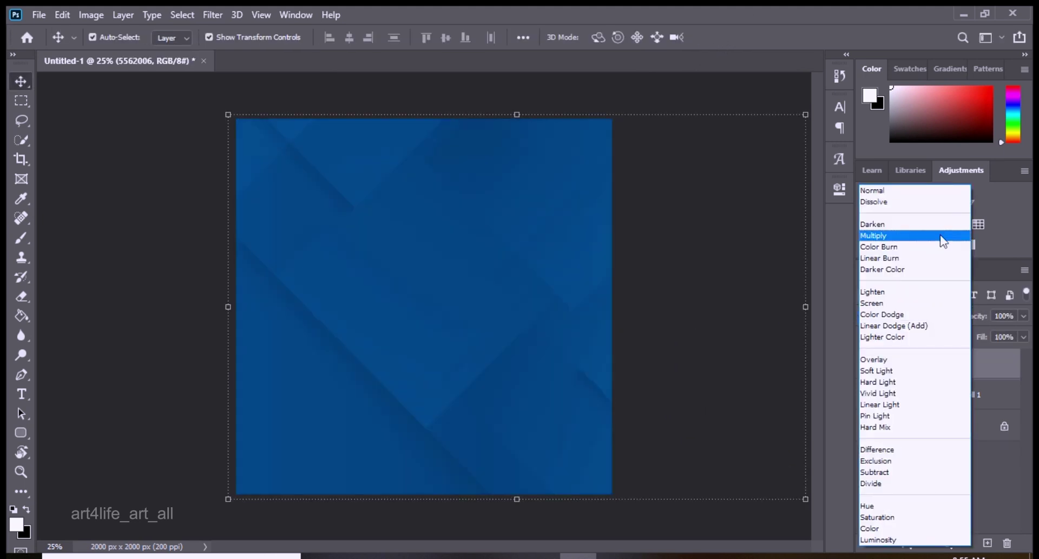
left_click(922, 371)
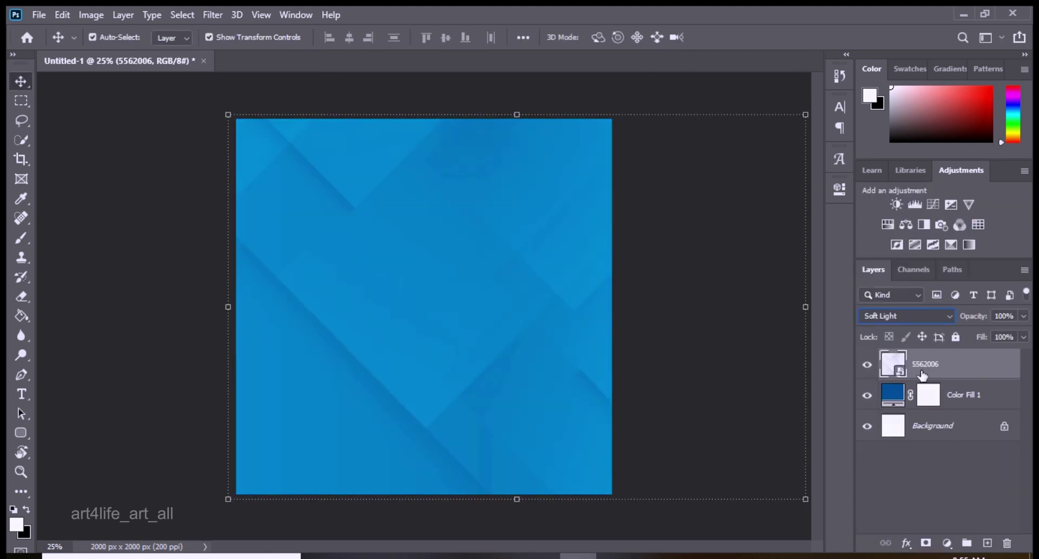
left_click(773, 510)
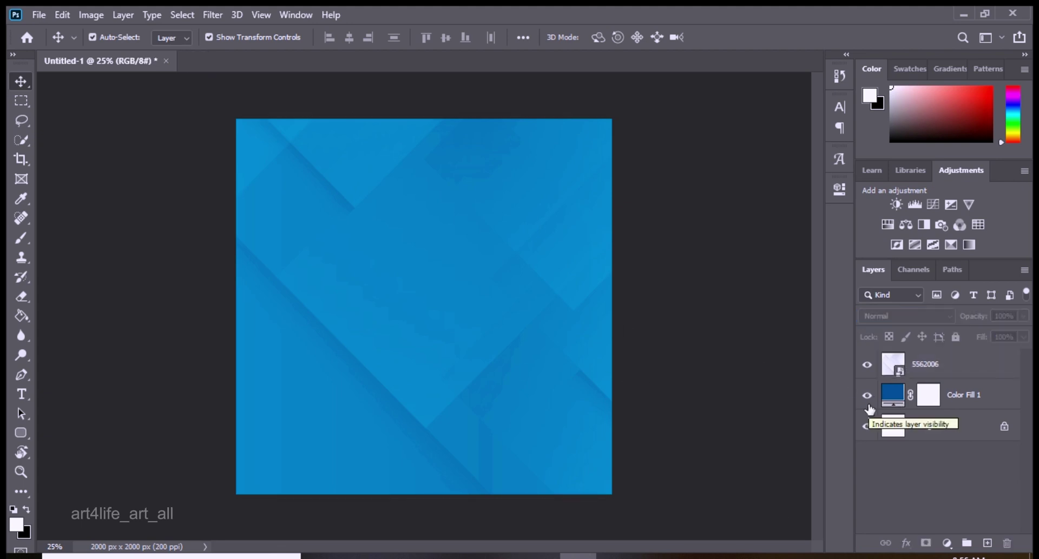
double_click(892, 398)
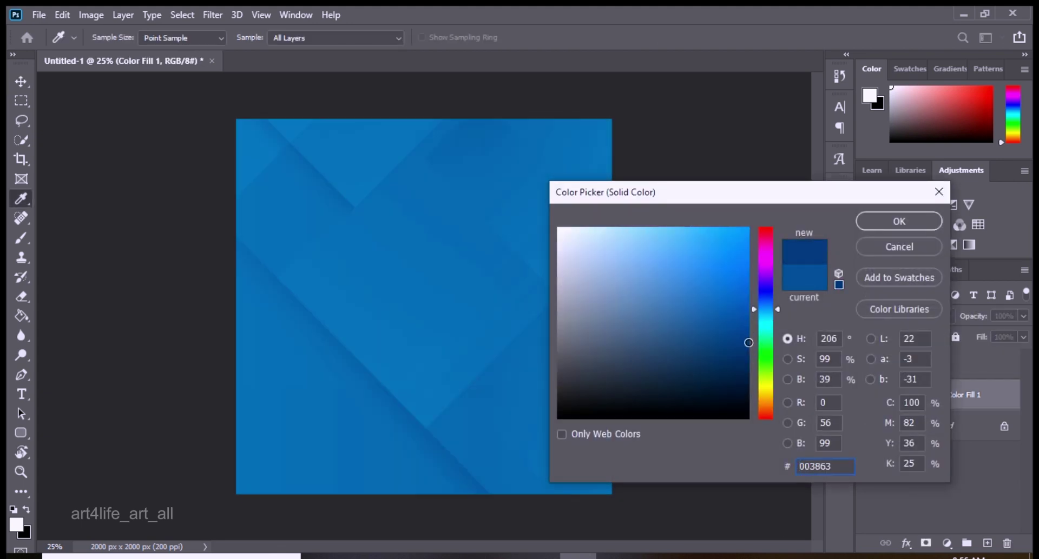
left_click_drag(748, 342, 757, 329)
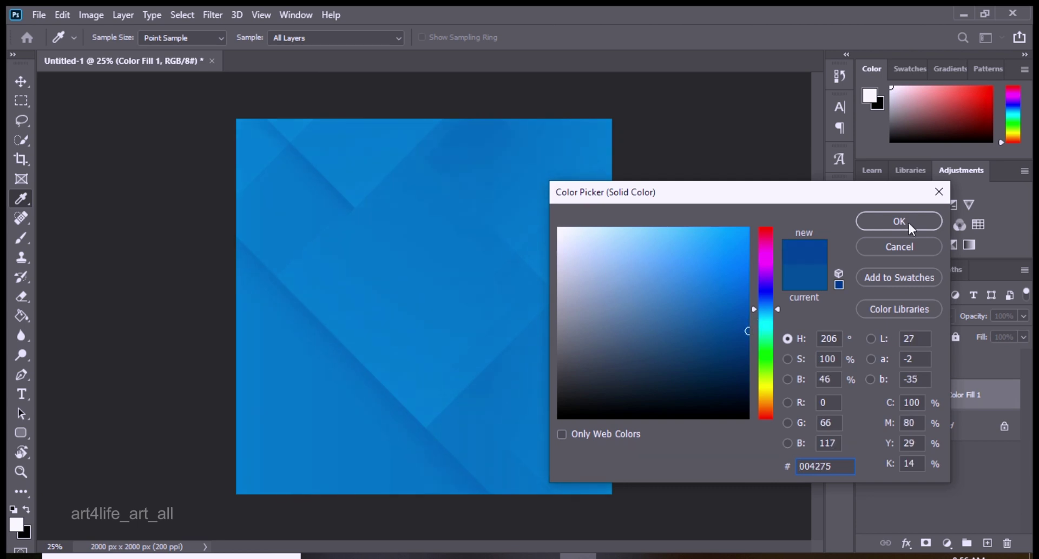
left_click(908, 223)
Nudge the pattern slightly up-left and bring up Place Embedded for the next image
left_click(472, 354)
left_click_drag(485, 352, 471, 355)
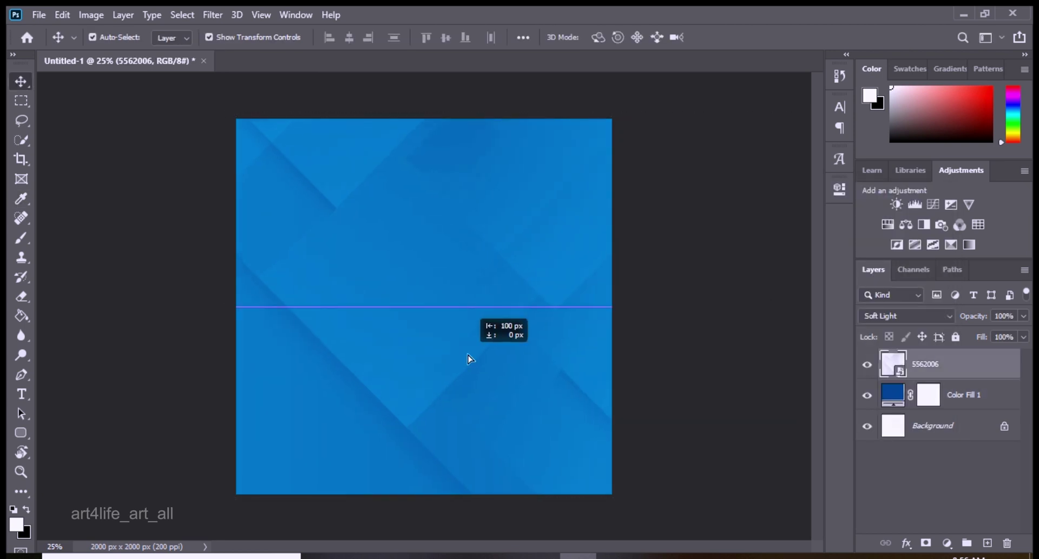
left_click(679, 95)
left_click(39, 15)
left_click(957, 357)
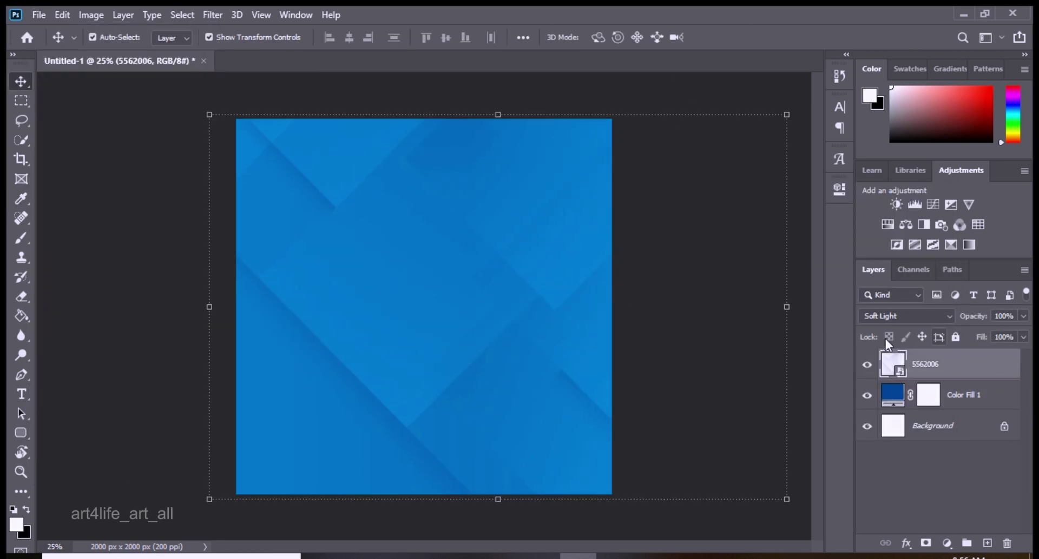
left_click(39, 14)
left_click(64, 312)
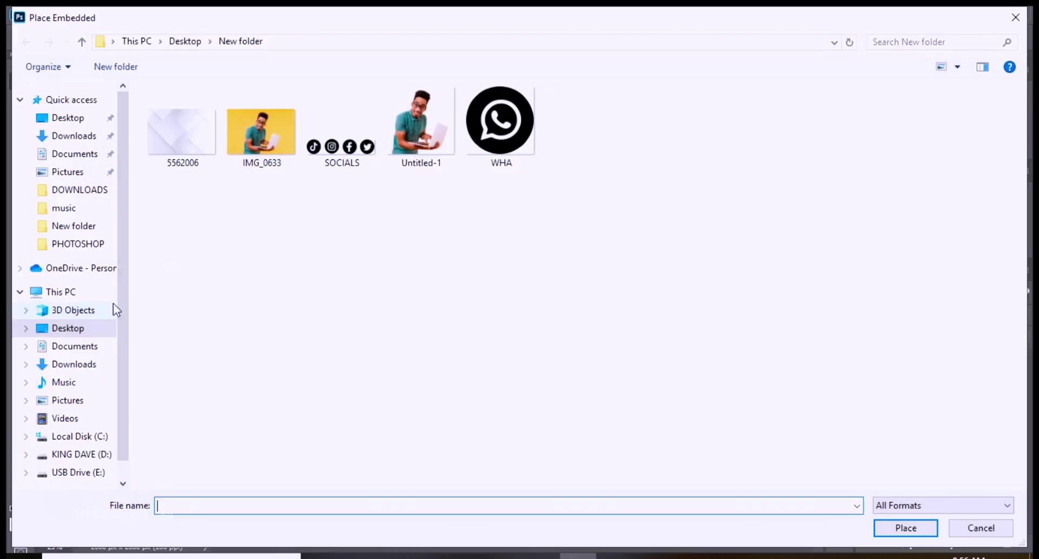
Place the man-with-laptop image, flip it horizontally, and scale it on the right
double_click(428, 132)
left_click_drag(565, 166, 575, 161)
right_click(400, 261)
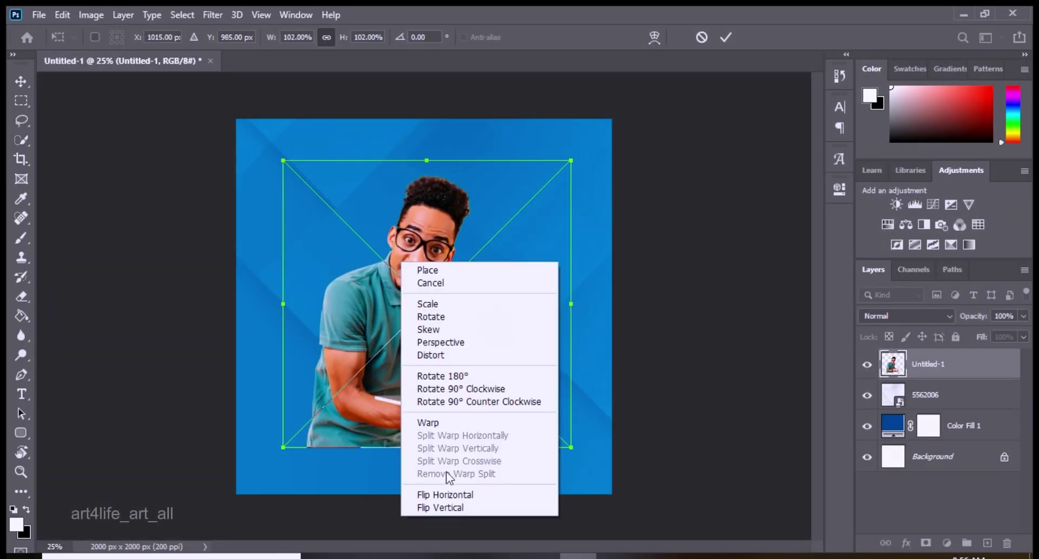
left_click(443, 492)
left_click_drag(514, 417, 575, 420)
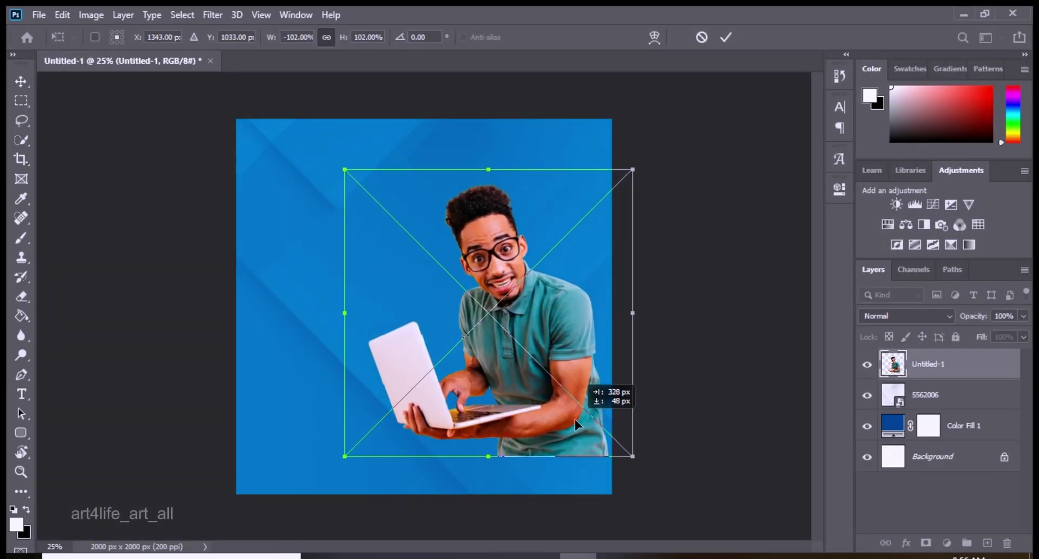
left_click_drag(347, 451, 380, 429)
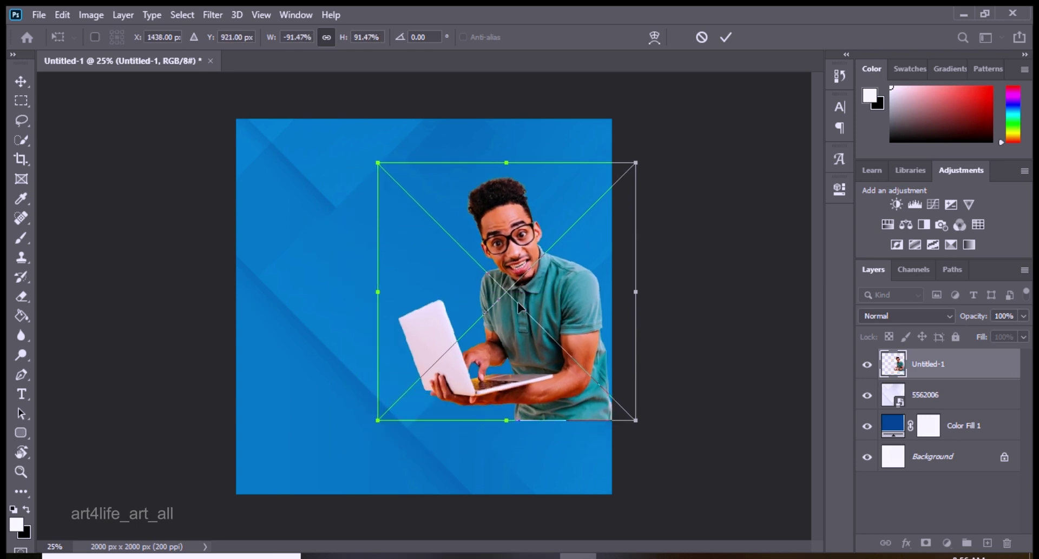
key("Return")
Fine-tune the man's position toward the lower right
mouse_move(575, 331)
left_mouse_down()
mouse_move(568, 352)
mouse_move(583, 336)
left_mouse_up()
left_click(713, 160)
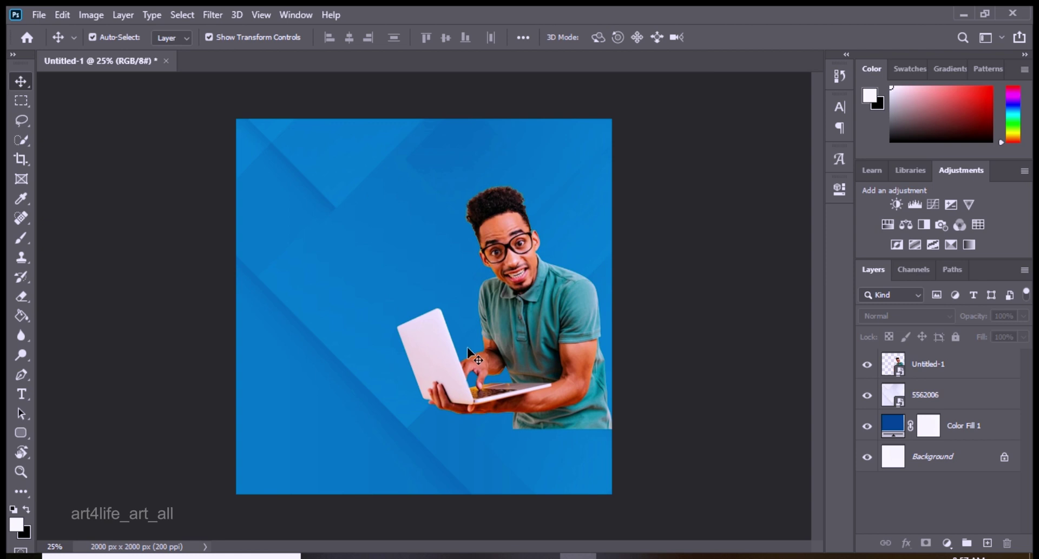
left_click(463, 241)
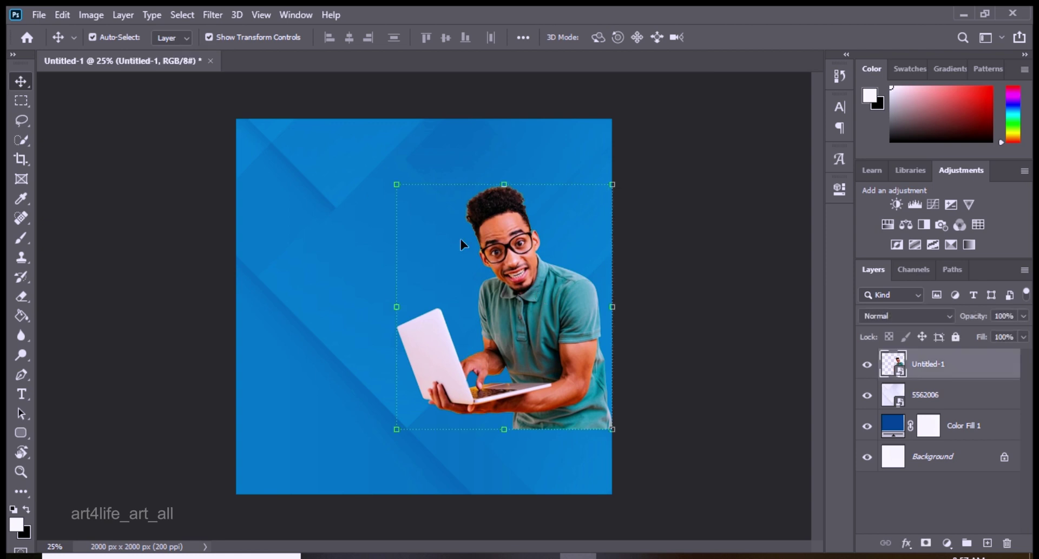
key("ctrl+t")
left_click_drag(529, 294, 533, 296)
left_click(700, 121)
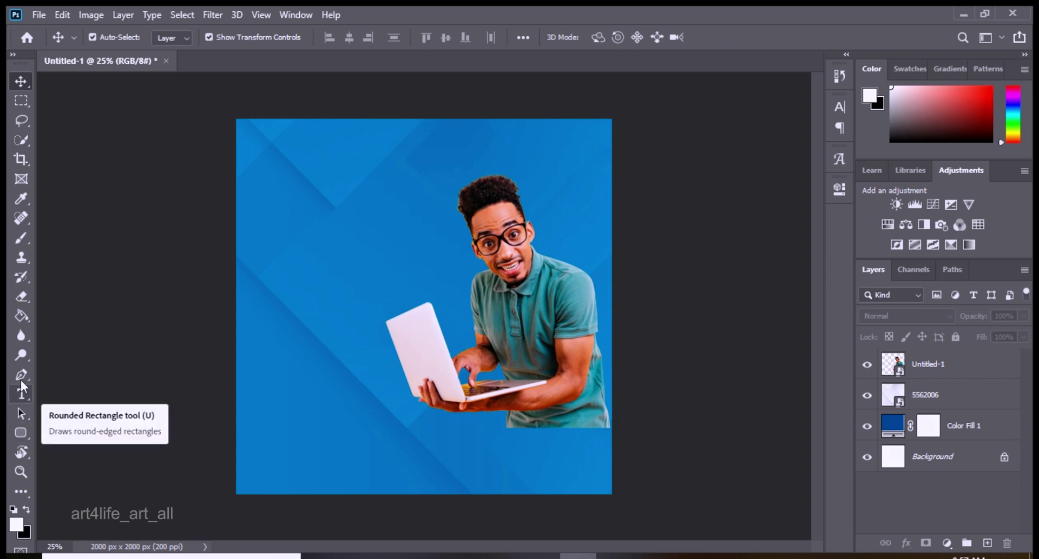
Lasso a wavy strip along the canvas bottom on a new empty layer
left_click(21, 120)
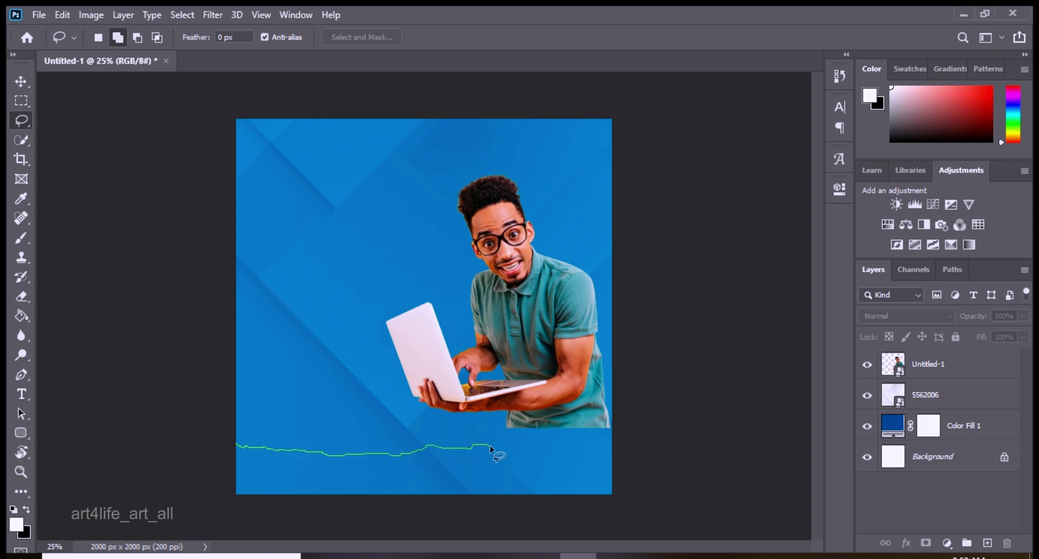
mouse_move(620, 442)
left_mouse_down()
mouse_move(221, 485)
mouse_move(269, 518)
left_mouse_up()
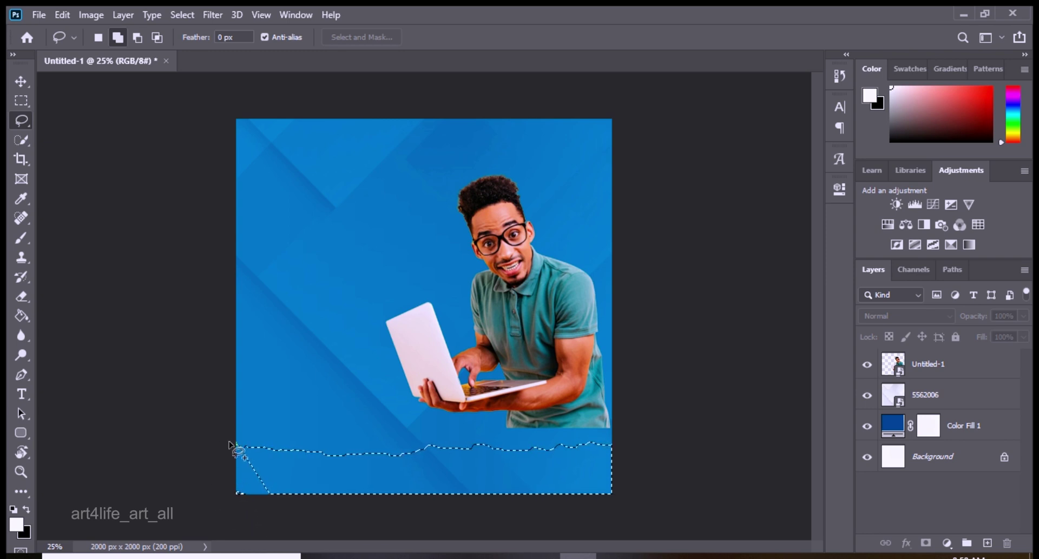
left_click(987, 544)
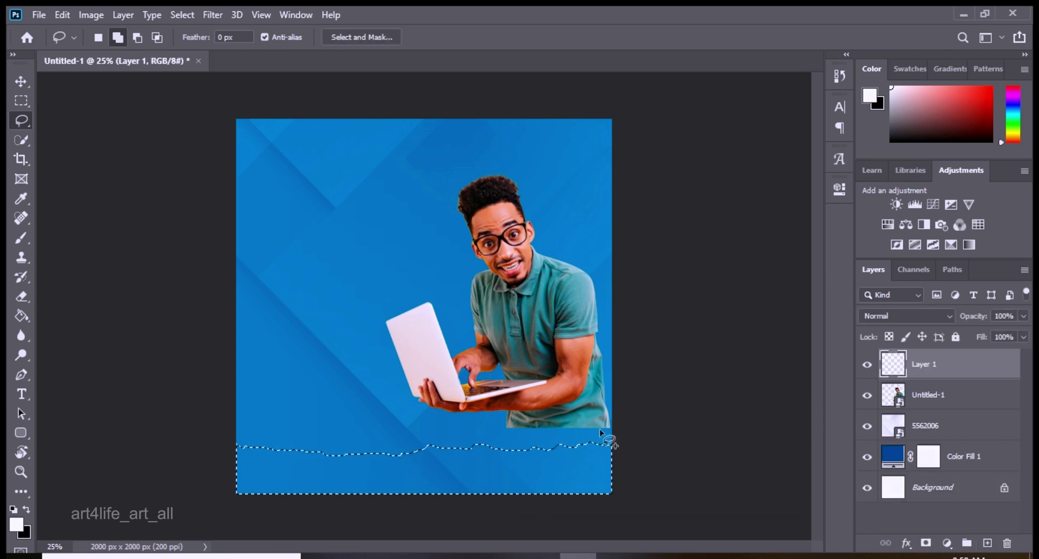
left_click(19, 491)
left_click(17, 524)
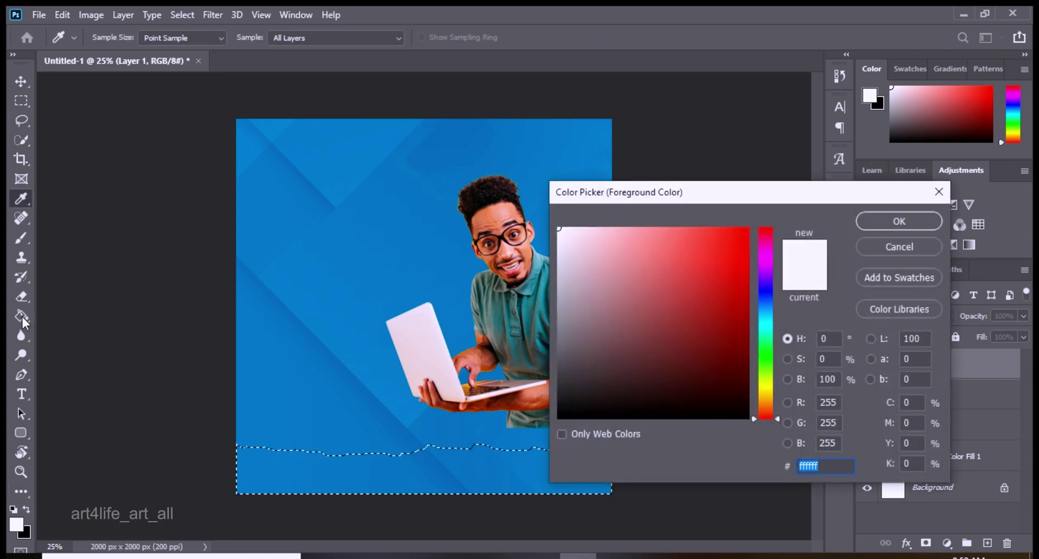
Fill the wavy strip with white and clear the selection
left_click(21, 316)
left_click(16, 524)
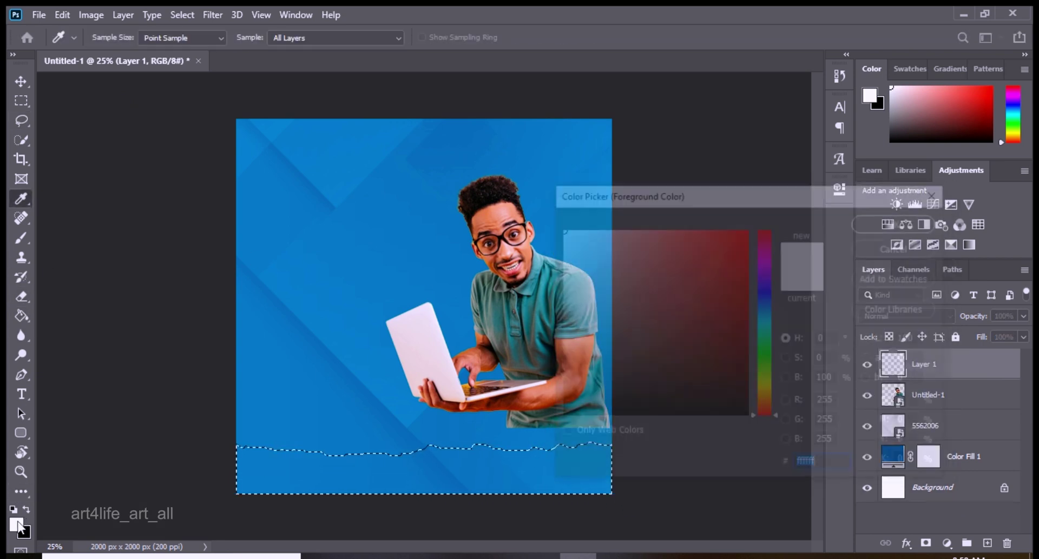
left_click(907, 226)
left_click(465, 460)
left_click(20, 81)
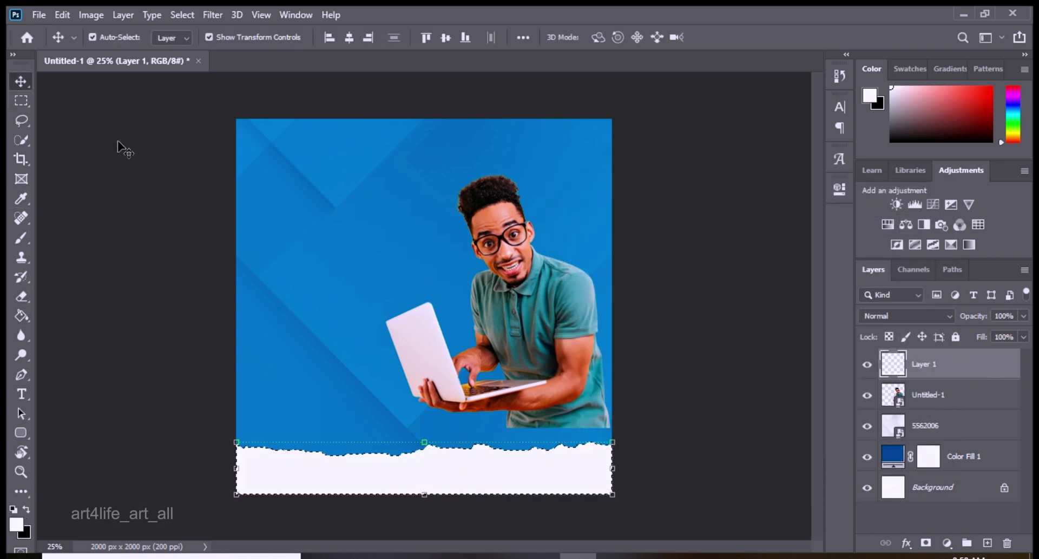
left_click(139, 172)
key("ctrl")
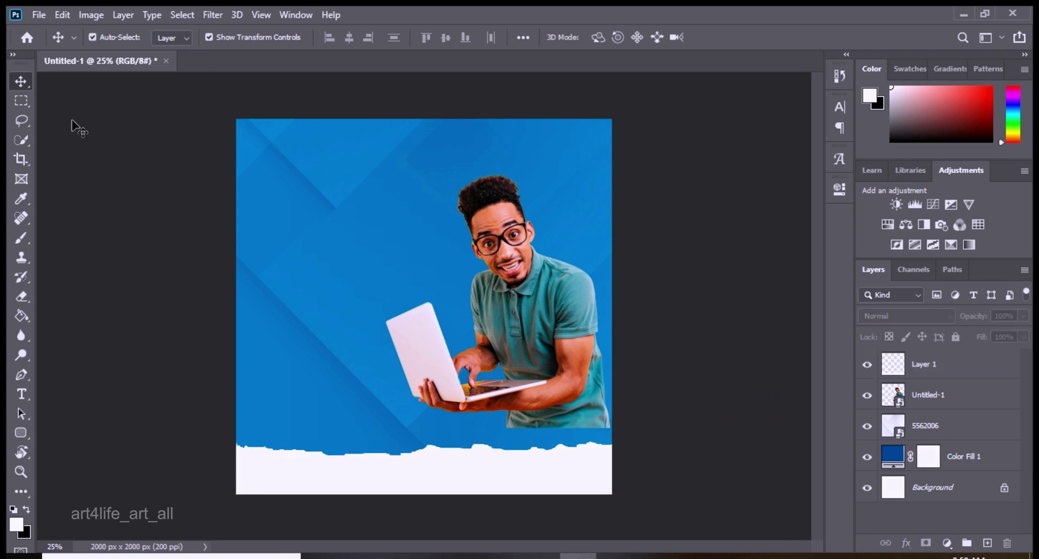
Widen the white strip slightly and move it down to the bottom edge
left_click(526, 481)
left_click_drag(612, 495, 624, 499)
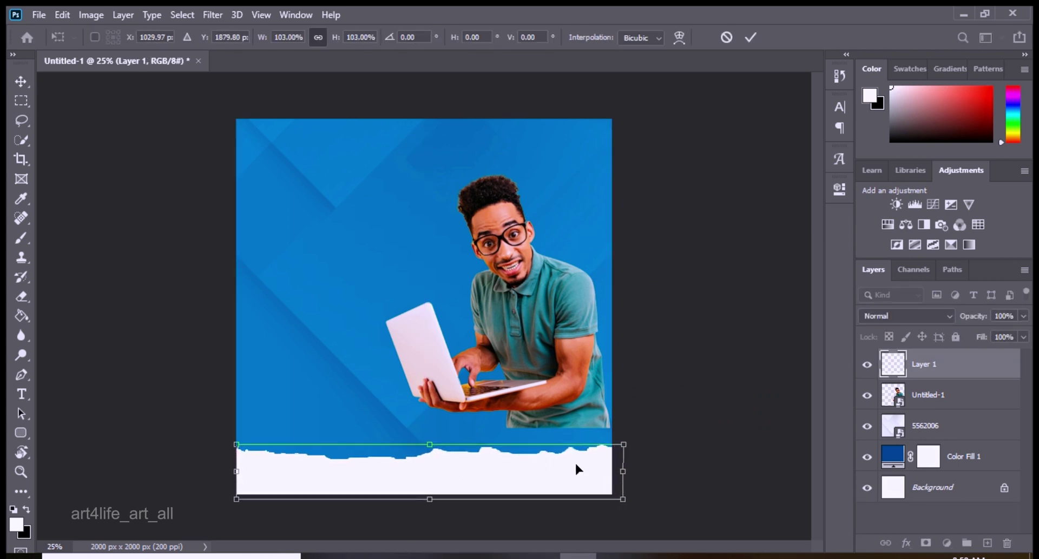
left_click_drag(574, 462, 567, 469)
key("Return")
Resize and reposition the laptop man just above the white strip, then deselect layers
left_click_drag(567, 291, 572, 307)
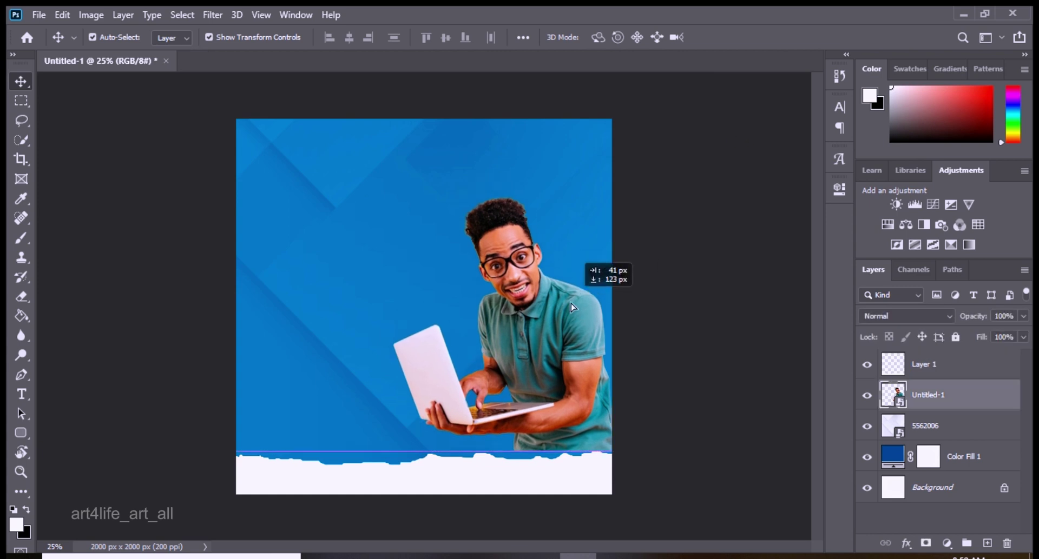
key("ctrl+t")
mouse_move(394, 202)
left_mouse_down()
mouse_move(397, 214)
mouse_move(384, 201)
left_mouse_up()
left_click_drag(555, 334, 539, 325)
left_click_drag(378, 204, 387, 215)
left_click(726, 37)
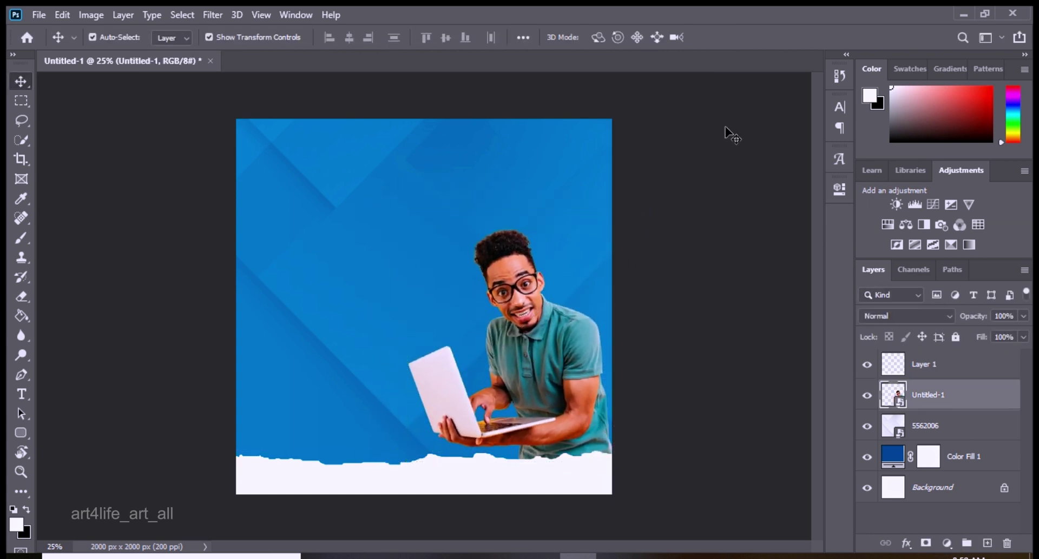
left_click(725, 127)
left_click(915, 372)
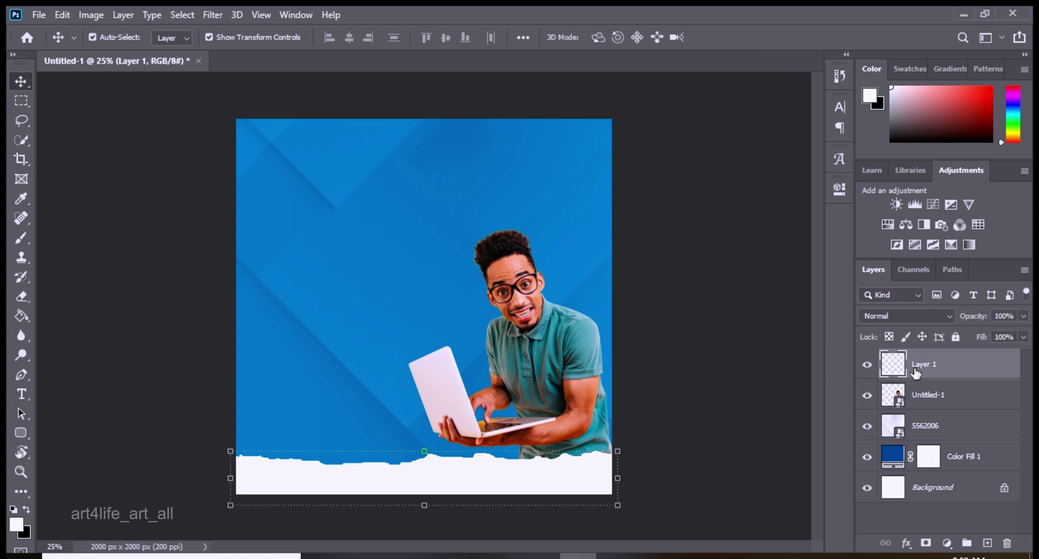
left_click(725, 322)
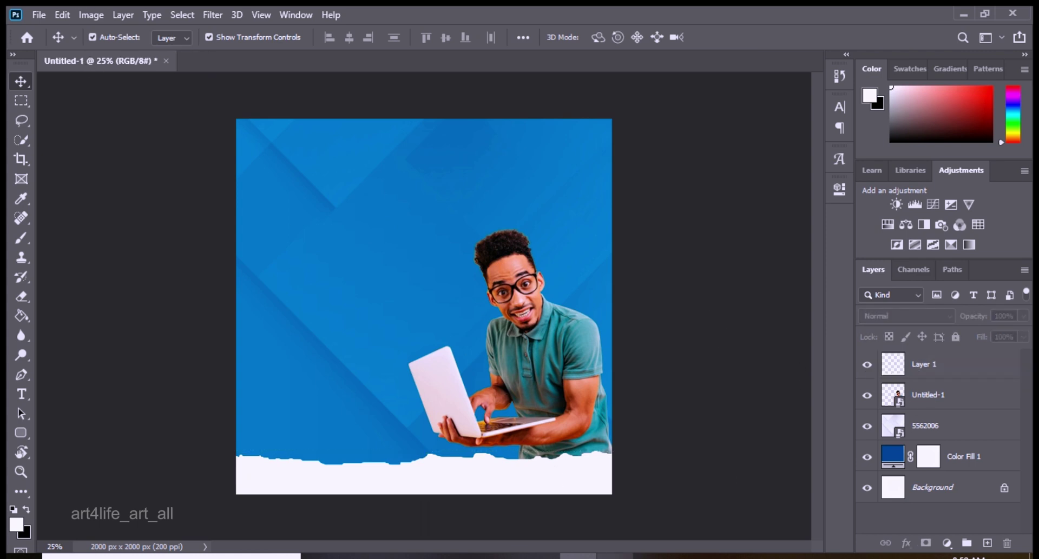
Unlock the base layer and group it with 5562006 and Color Fill 1
left_click(1004, 489)
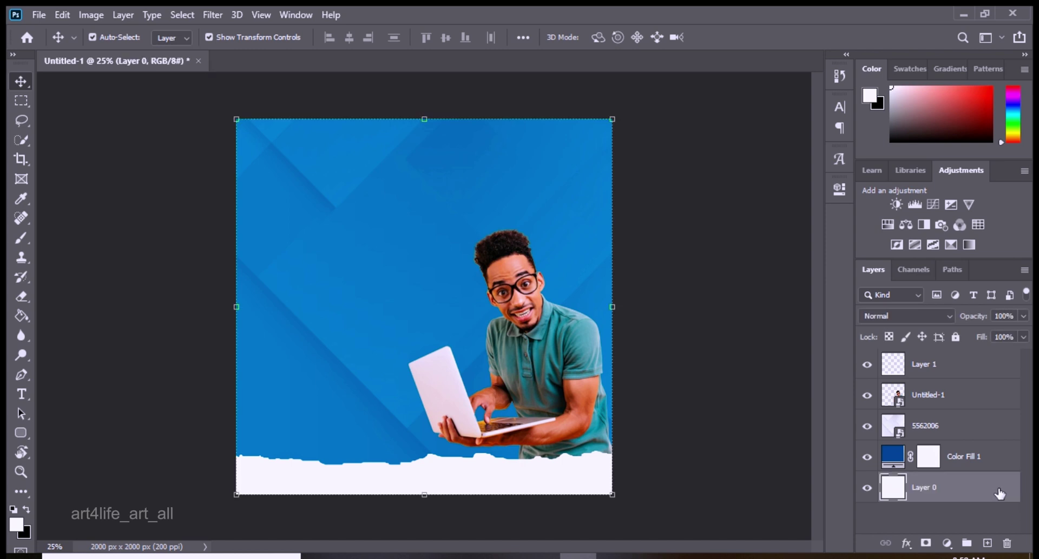
left_click(962, 431, "ctrl")
key("ctrl+g")
key("ctrl+z")
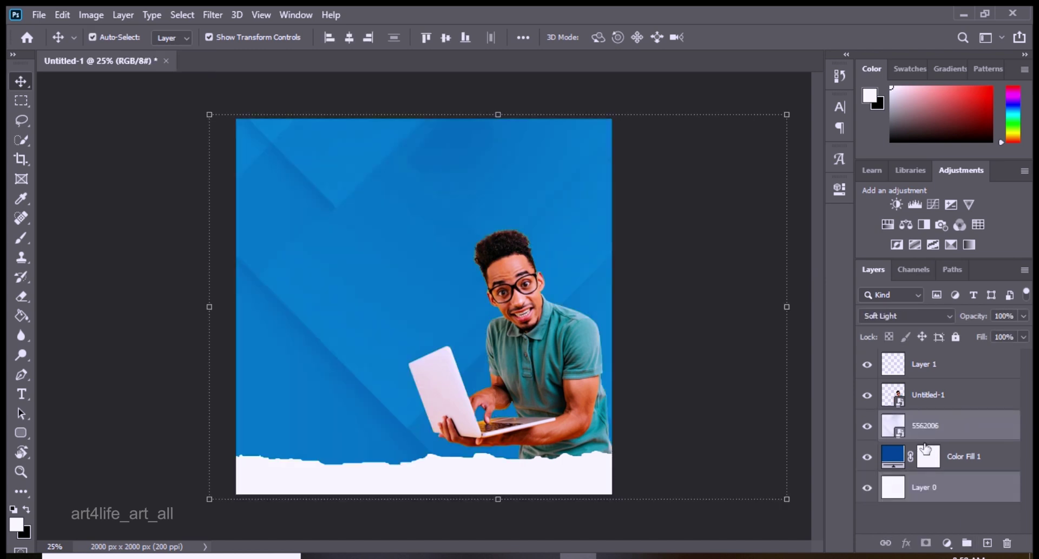
left_click(962, 466, "ctrl")
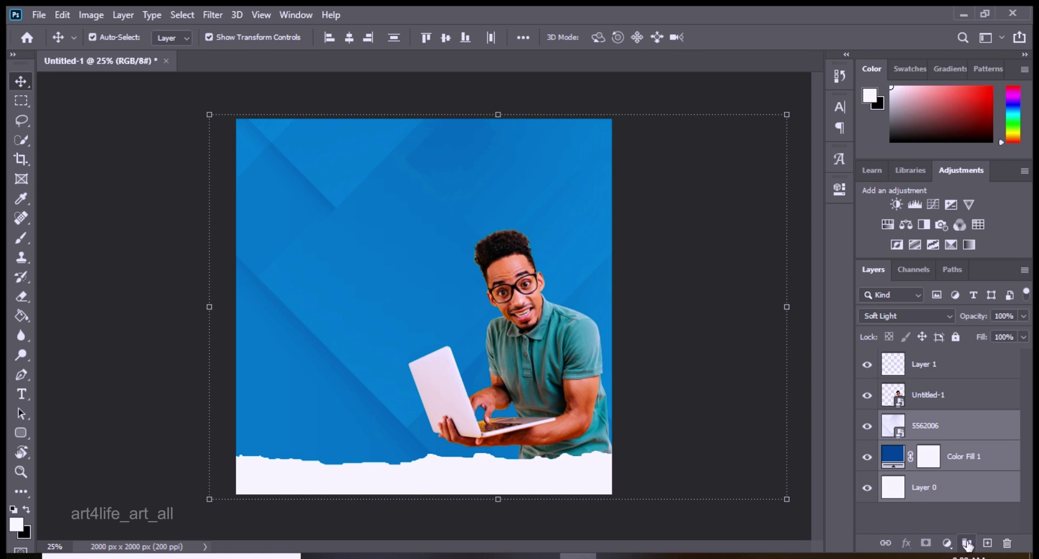
left_click(967, 543)
Rename the new group Background and select Layer 1
right_click(927, 421)
double_click(940, 425)
type("Background")
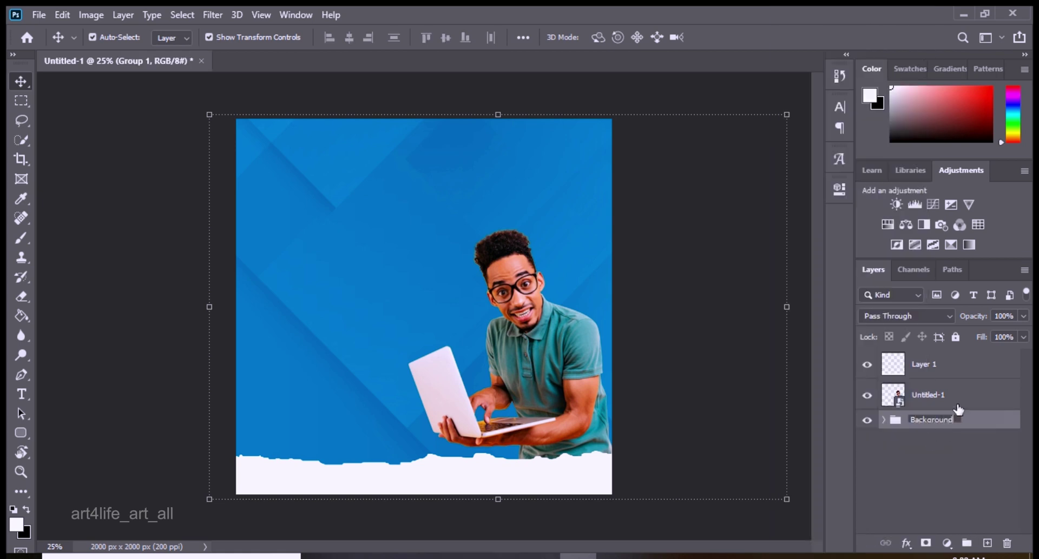
left_click(947, 471)
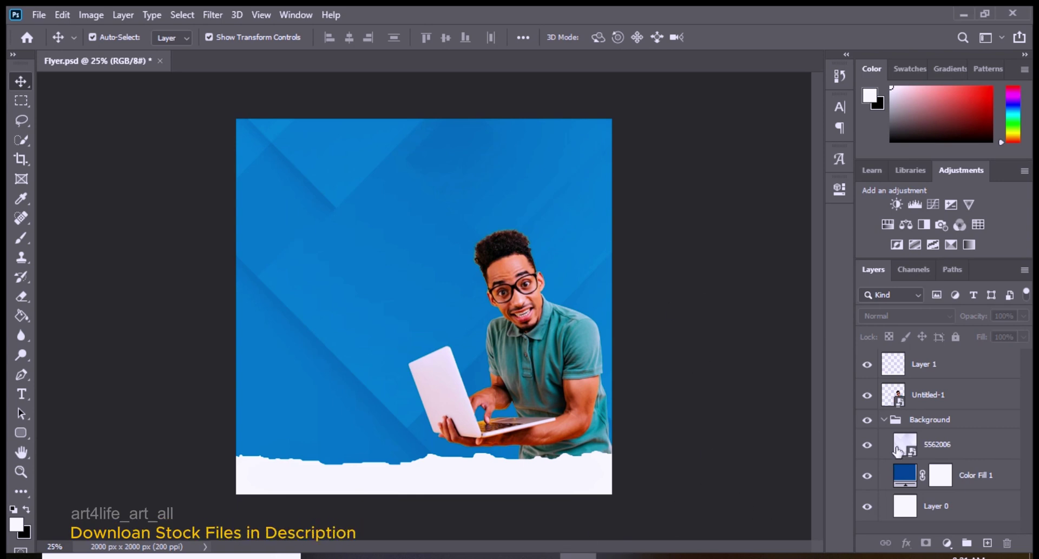
left_click(888, 368)
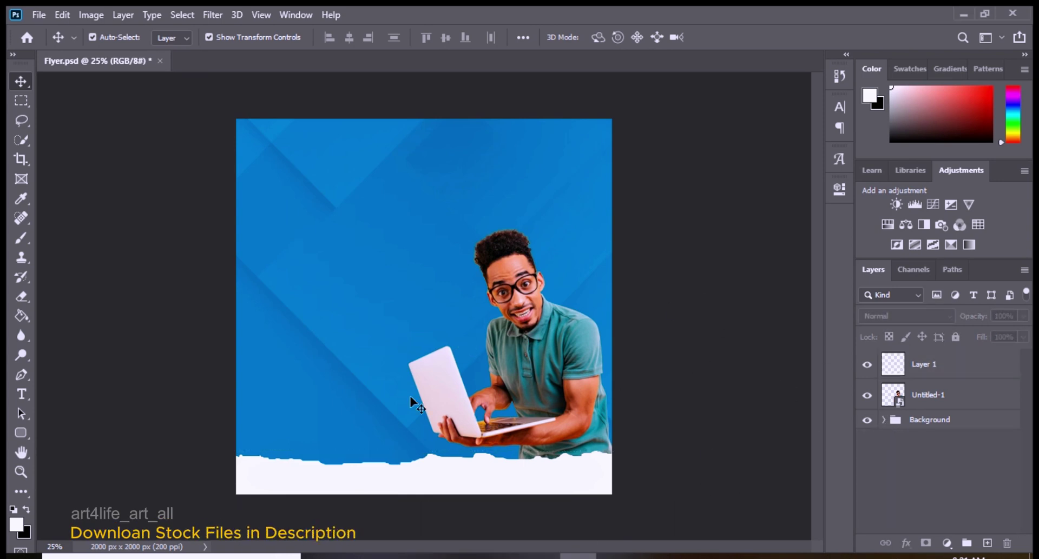
Type the heading 'Need a' at upper left in Rage Italic
key("t")
left_click(303, 299)
type("Nee")
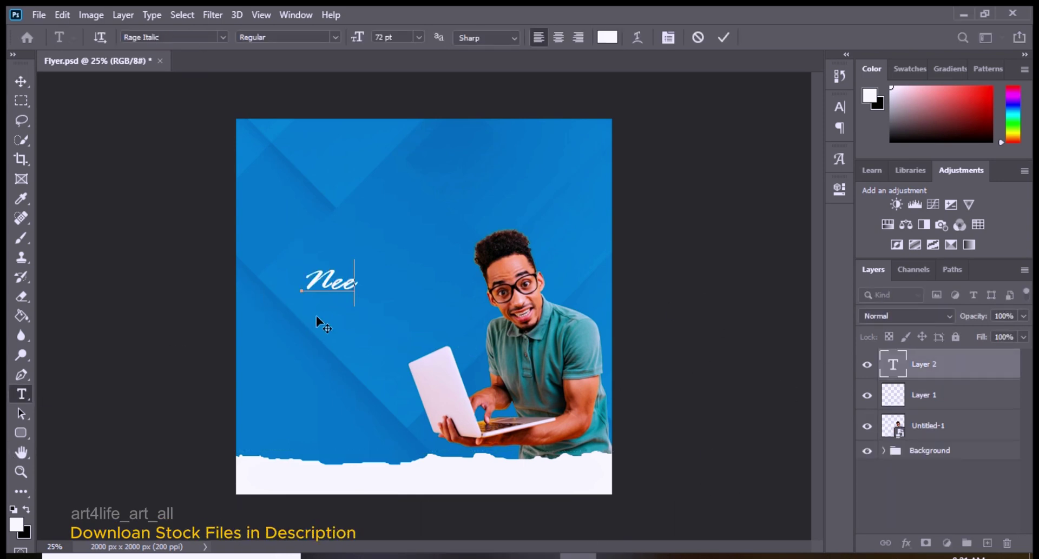
type("d a")
key("ctrl+a")
left_click(223, 36)
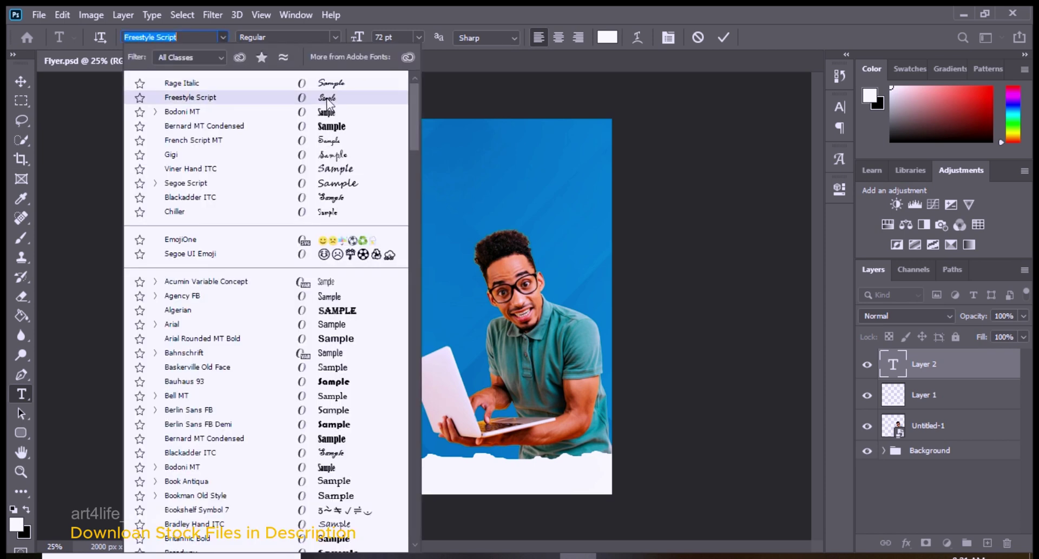
left_click(162, 76)
left_click(222, 36)
left_click(269, 64)
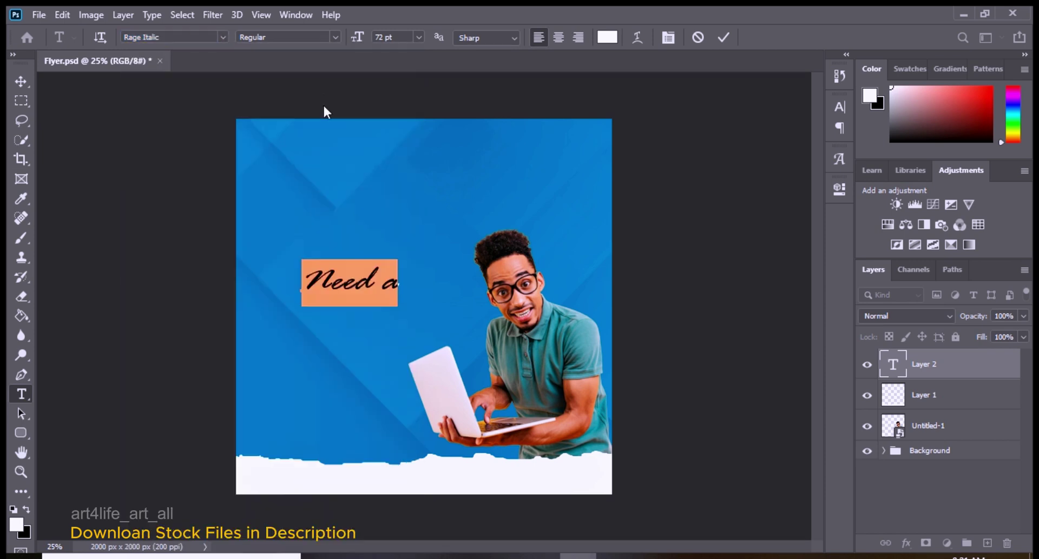
left_click(723, 37)
Move 'Need a' higher, set it to 60 pt, and start a text line beneath
key("v")
left_click_drag(351, 280, 322, 222)
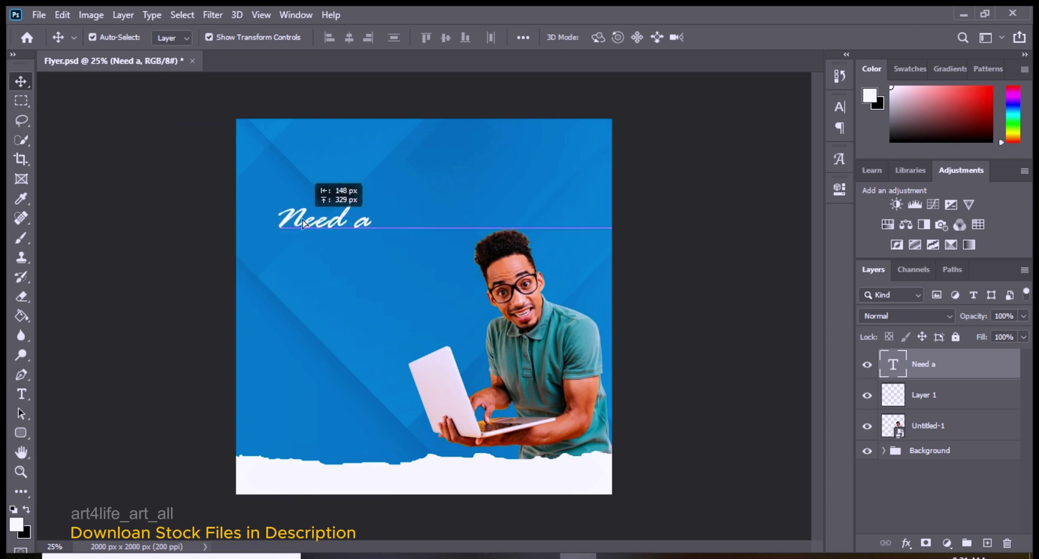
key("t")
key("Return")
left_click(418, 37)
left_click(416, 214)
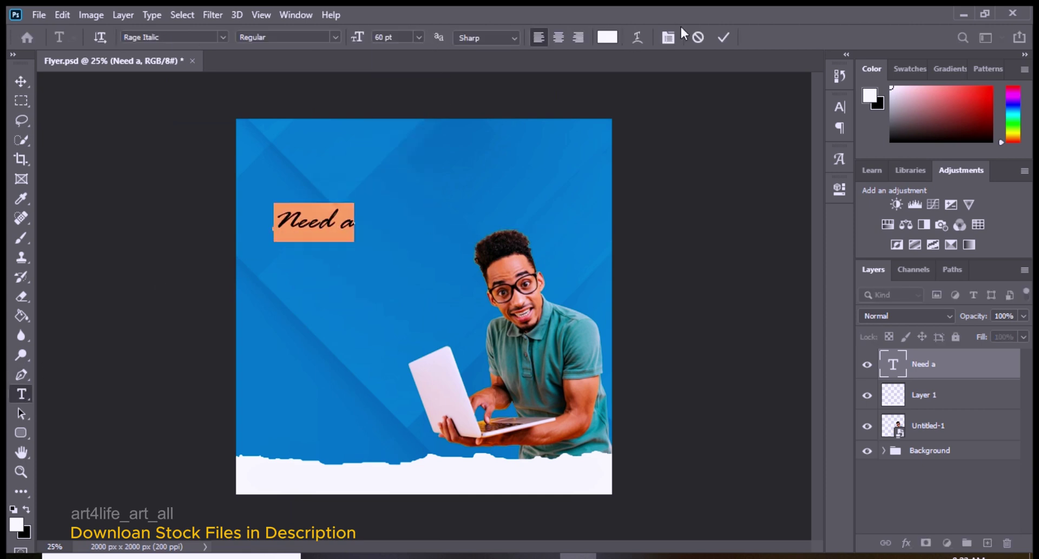
left_click(724, 37)
left_click(281, 269)
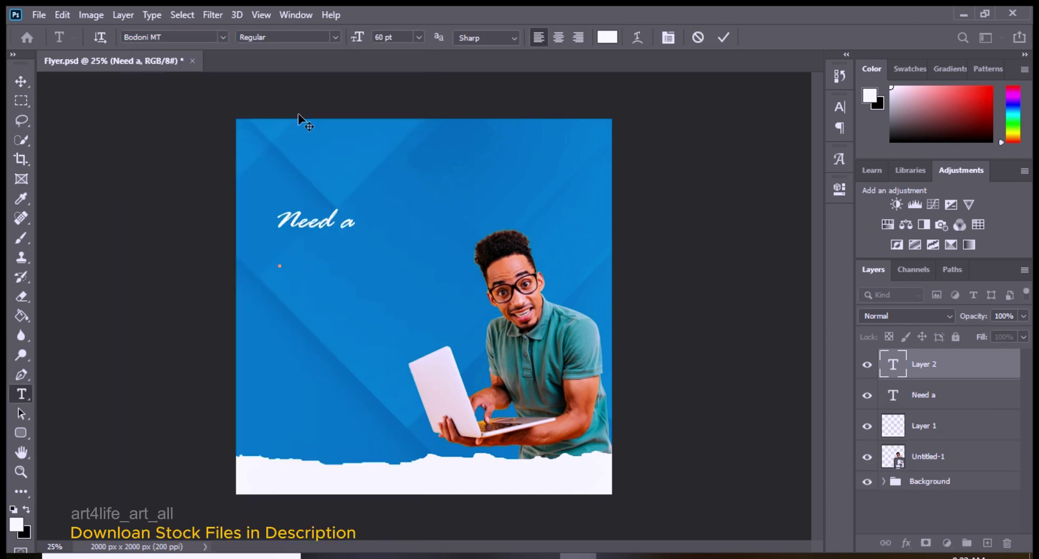
Type 'graphic' in the Black weight at 72 pt
type("grapho")
key("BackSpace")
type("i")
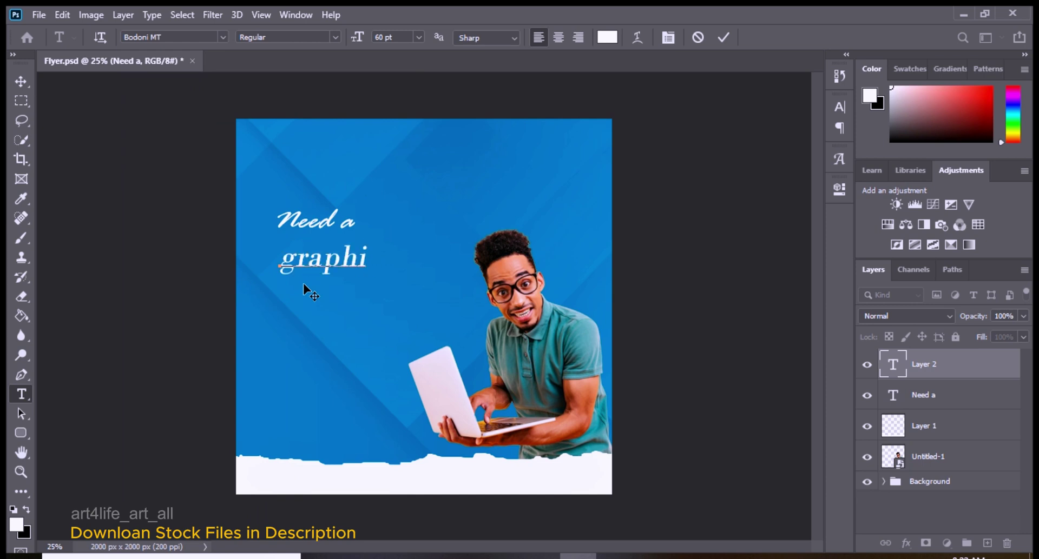
type("c")
key("ctrl+a")
left_click(333, 35)
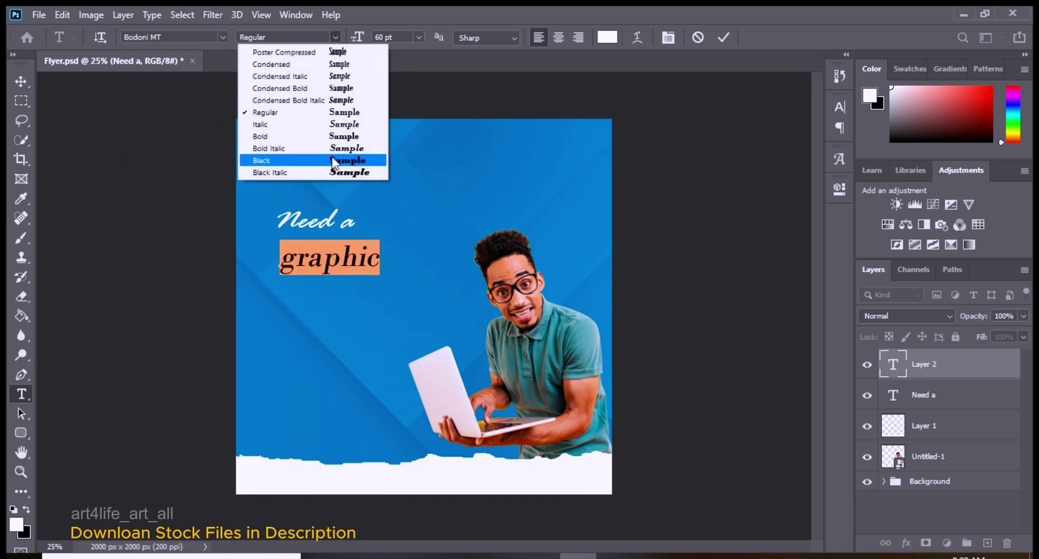
left_click(292, 222)
left_click(418, 36)
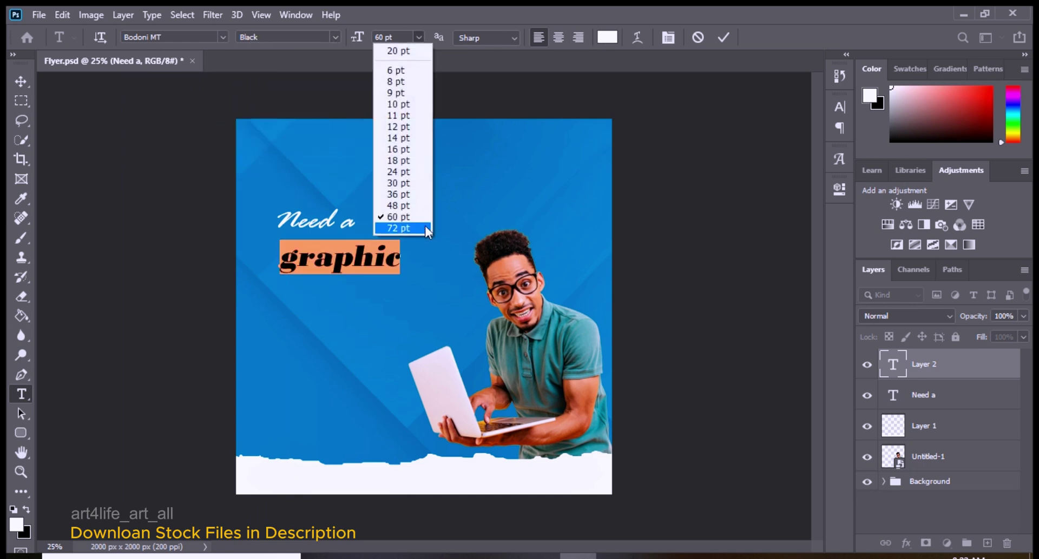
left_click(425, 225)
left_click(722, 38)
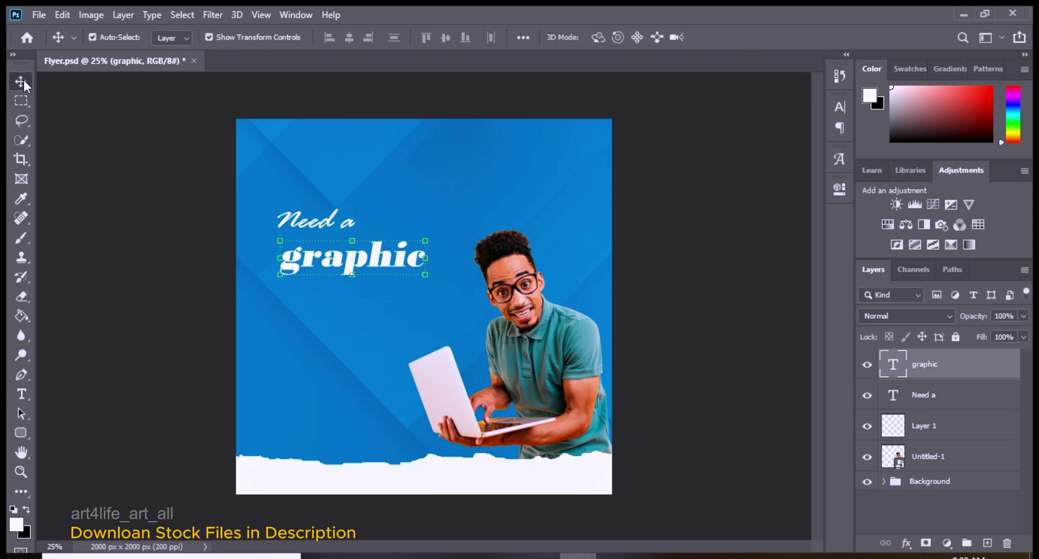
Enlarge 'graphic' proportionally and apply Faux Italic
key("ctrl+t")
mouse_move(424, 235)
left_mouse_down()
mouse_move(449, 229)
mouse_move(395, 231)
mouse_move(409, 223)
left_mouse_up()
left_click(21, 394)
double_click(266, 249)
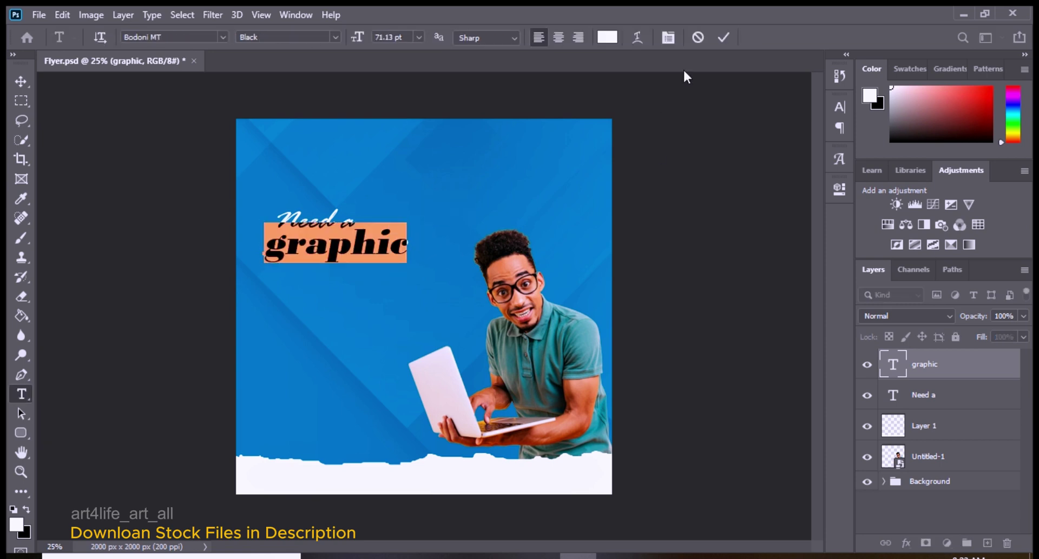
left_click(668, 37)
left_click(698, 225)
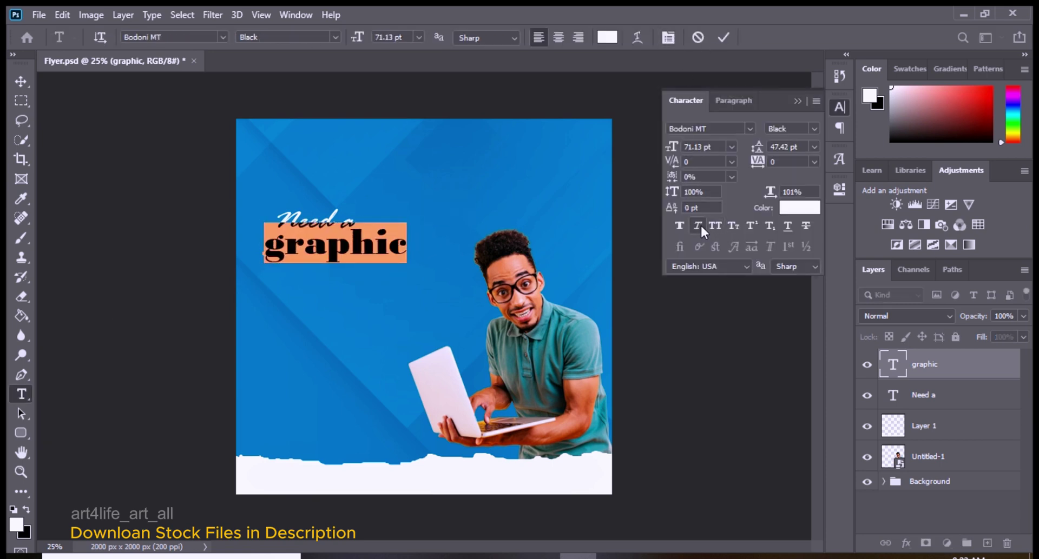
Give 'graphic' 48 pt leading and -25 tracking, then start a third line below
left_click(813, 147)
left_click(806, 315)
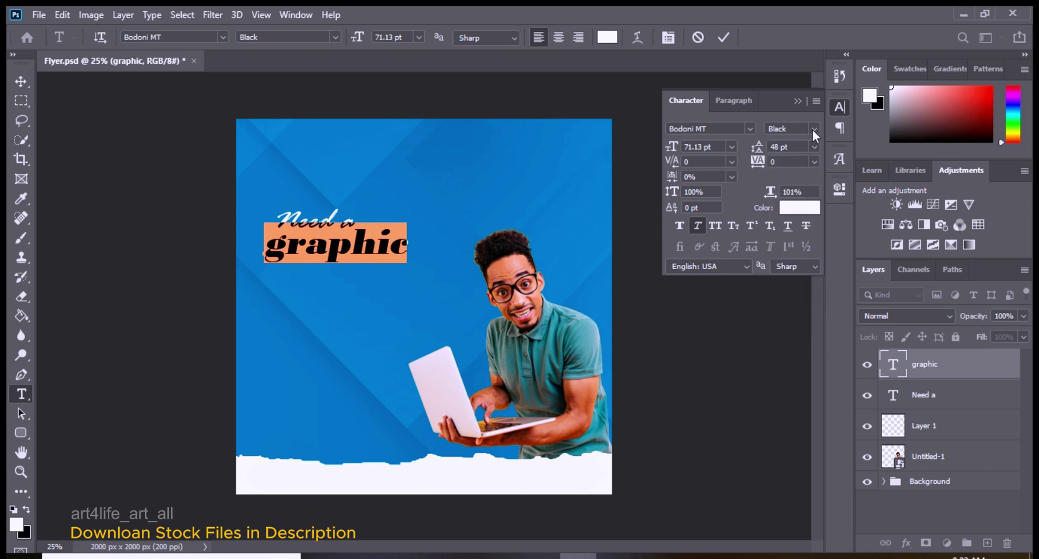
left_click(813, 161)
left_click(801, 226)
left_click(813, 161)
left_click(805, 211)
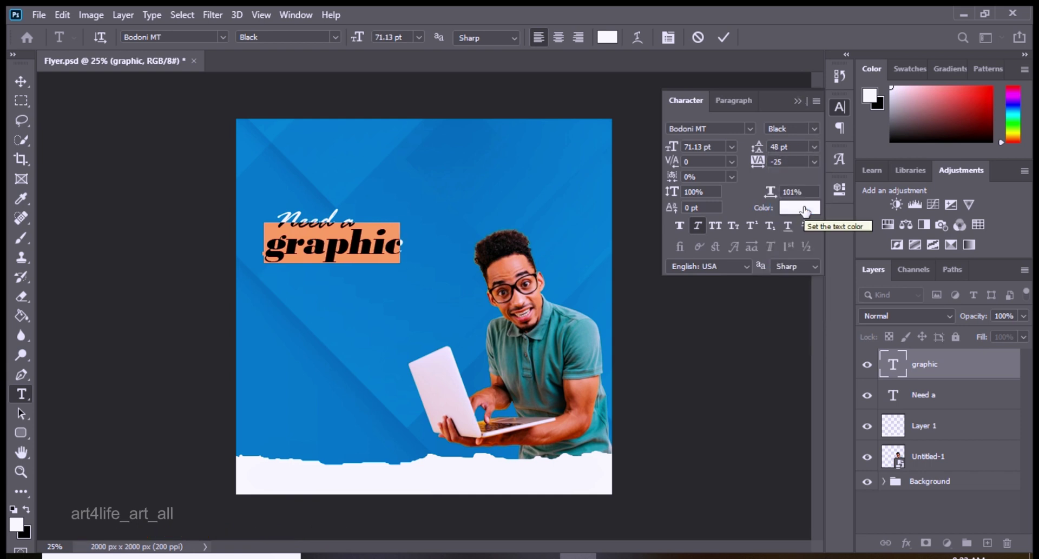
left_click(612, 154)
left_click(275, 289)
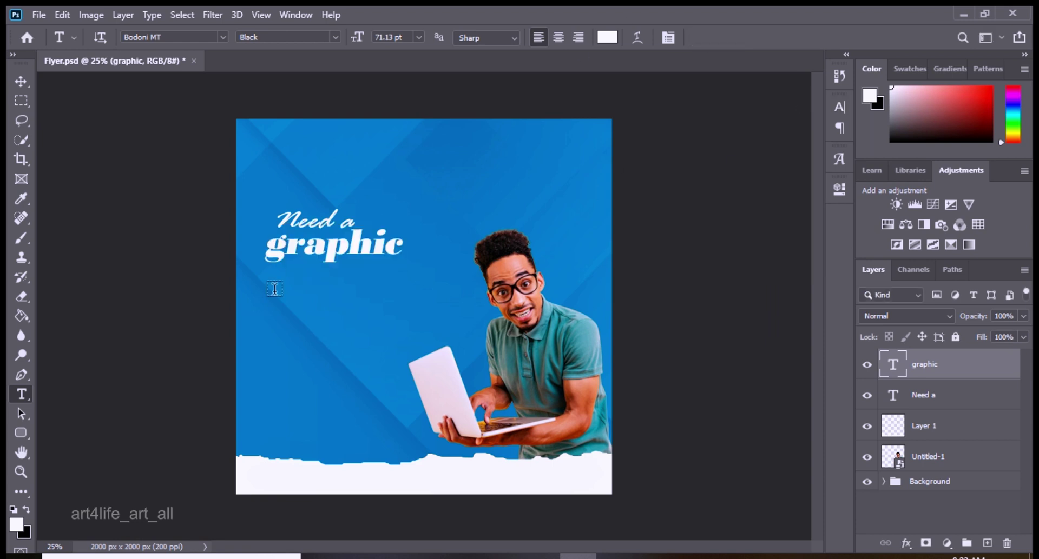
left_click(269, 288)
Type 'Designer' and enlarge it to about 121%, aligned under 'graphic'
type("D")
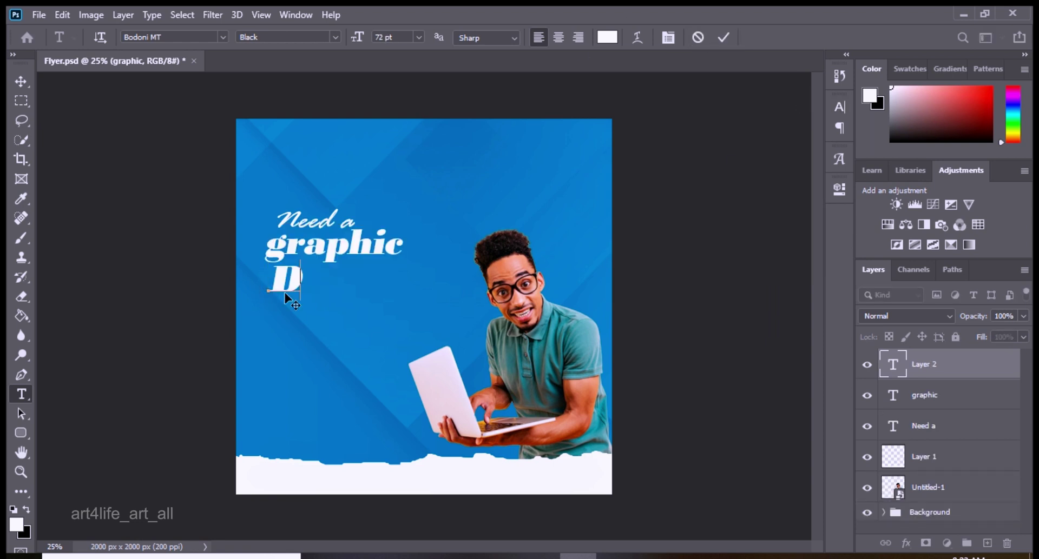
type("esigner")
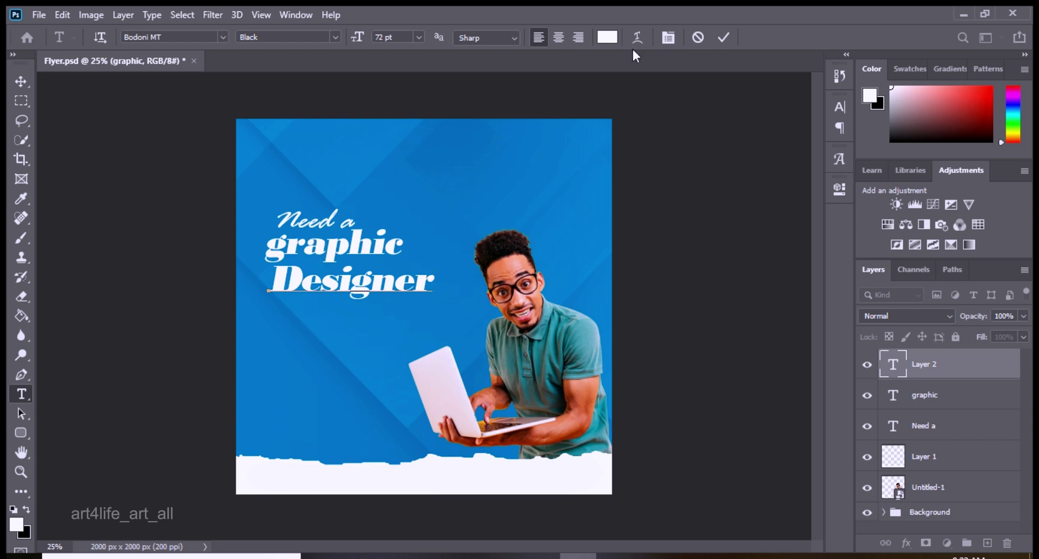
left_click(723, 37)
key("v")
key("ctrl+t")
left_click_drag(436, 262, 469, 238)
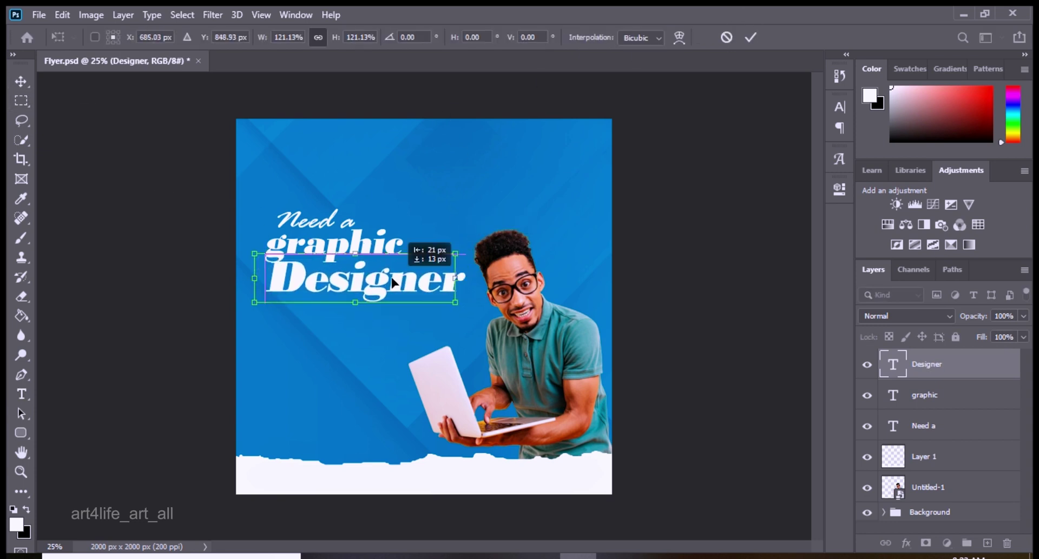
left_click_drag(397, 283, 394, 284)
Set 'Designer' to 72 pt with automatic leading and -10 tracking
left_click(21, 395)
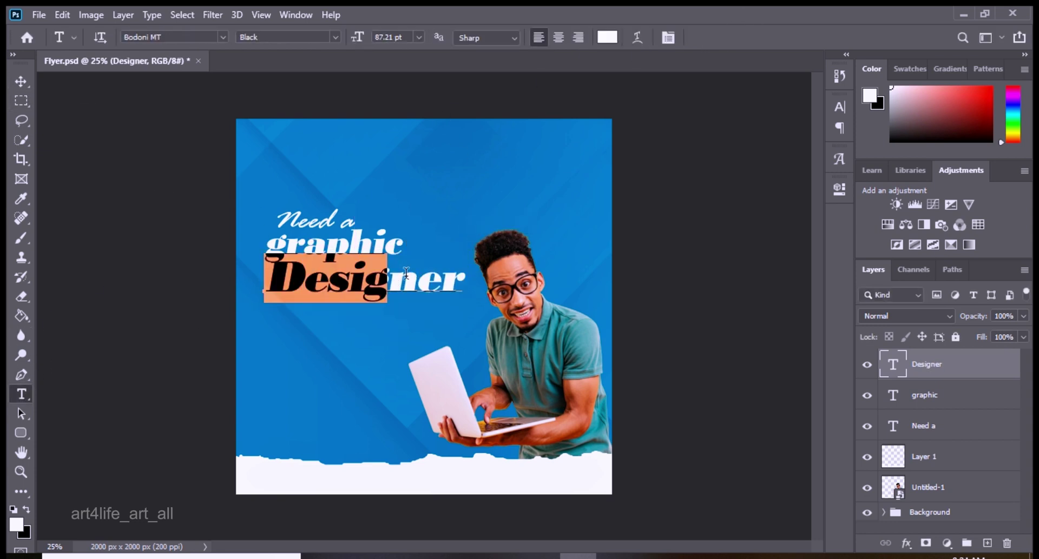
left_click_drag(265, 279, 465, 278)
left_click(419, 37)
left_click(417, 235)
left_click(668, 37)
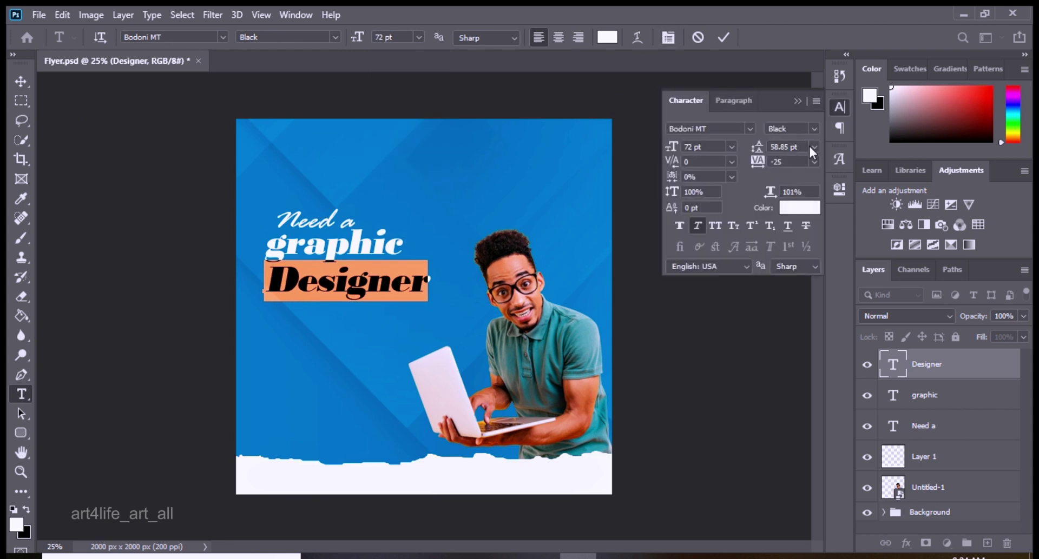
left_click(814, 147)
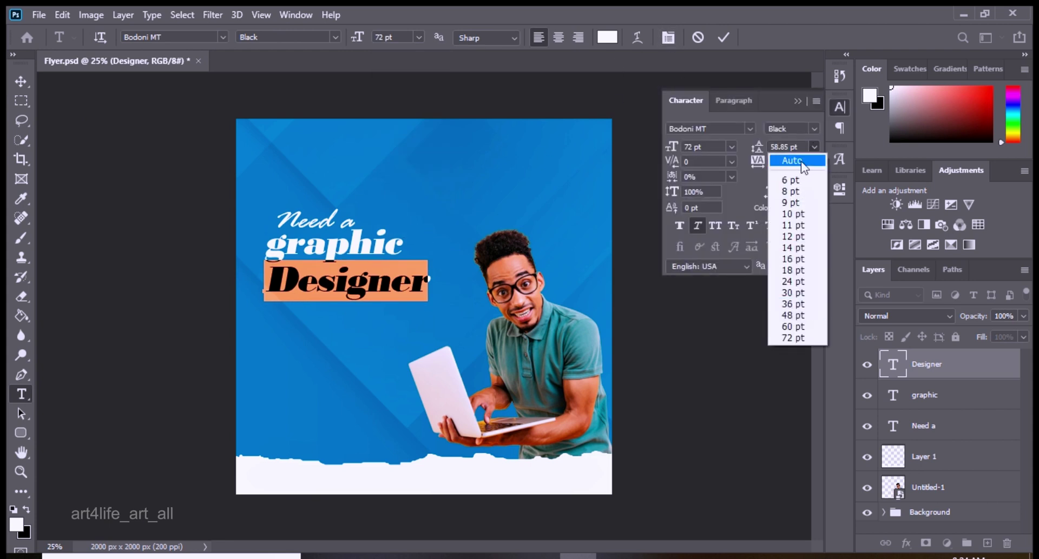
left_click(794, 160)
left_click(790, 226)
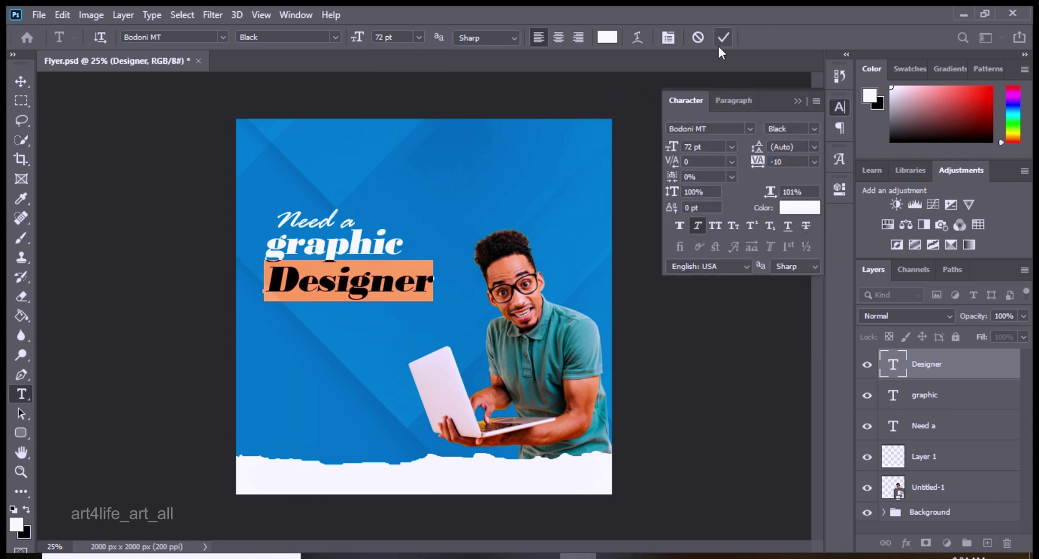
Make 'Designer' Bold with 80% vertical scale and Faux Bold
left_click(813, 128)
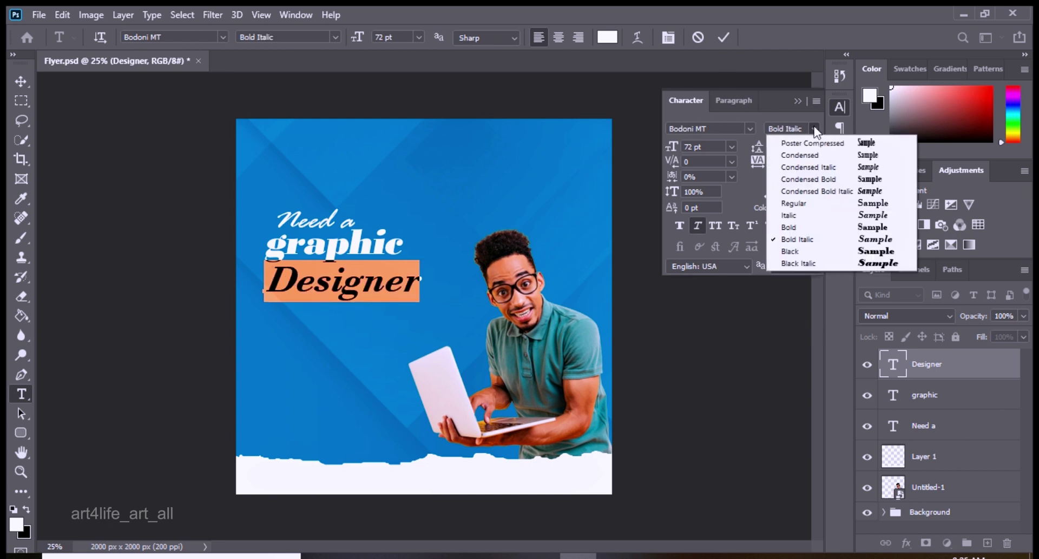
left_click(813, 250)
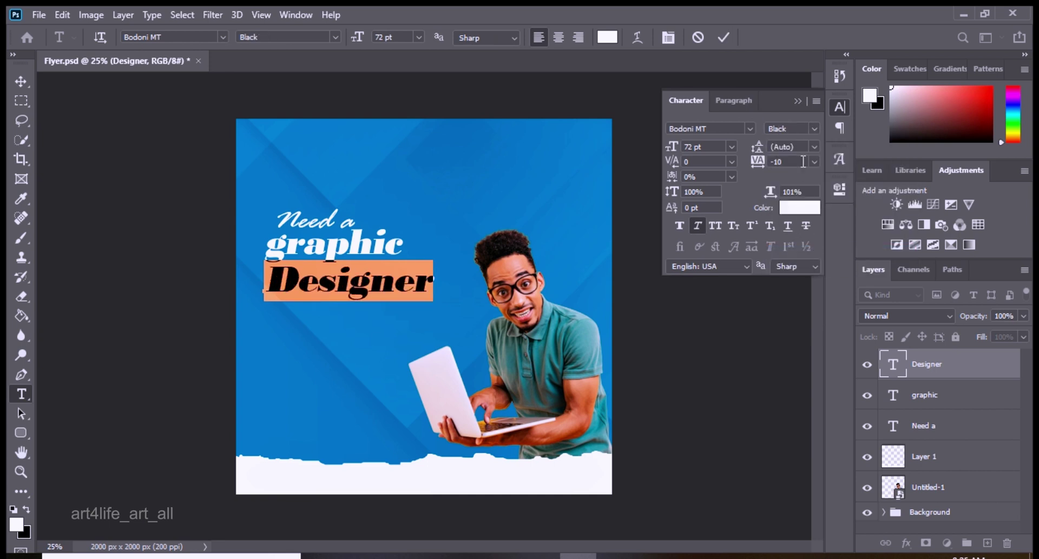
left_click(813, 129)
left_click(808, 227)
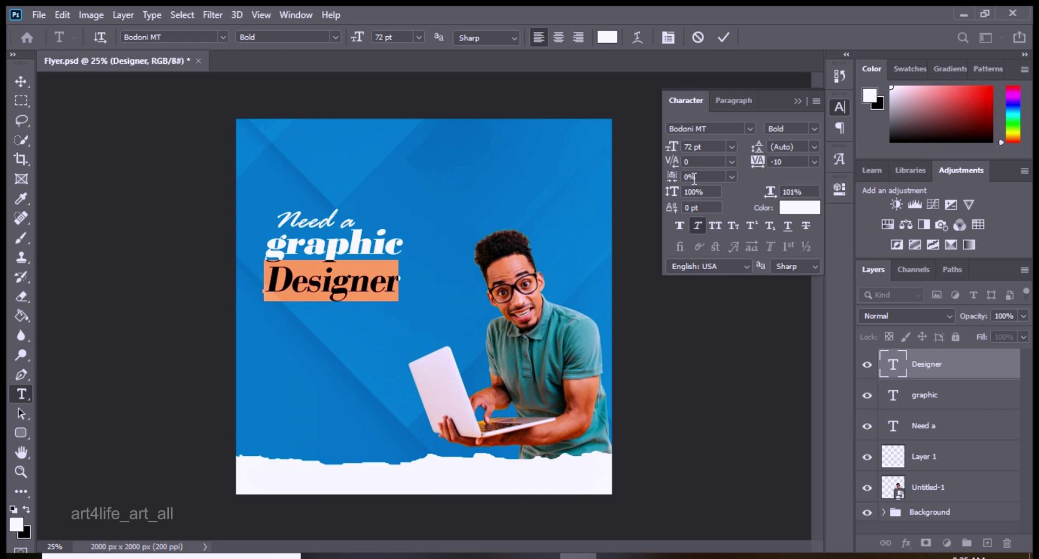
left_click_drag(671, 191, 669, 196)
left_click(680, 227)
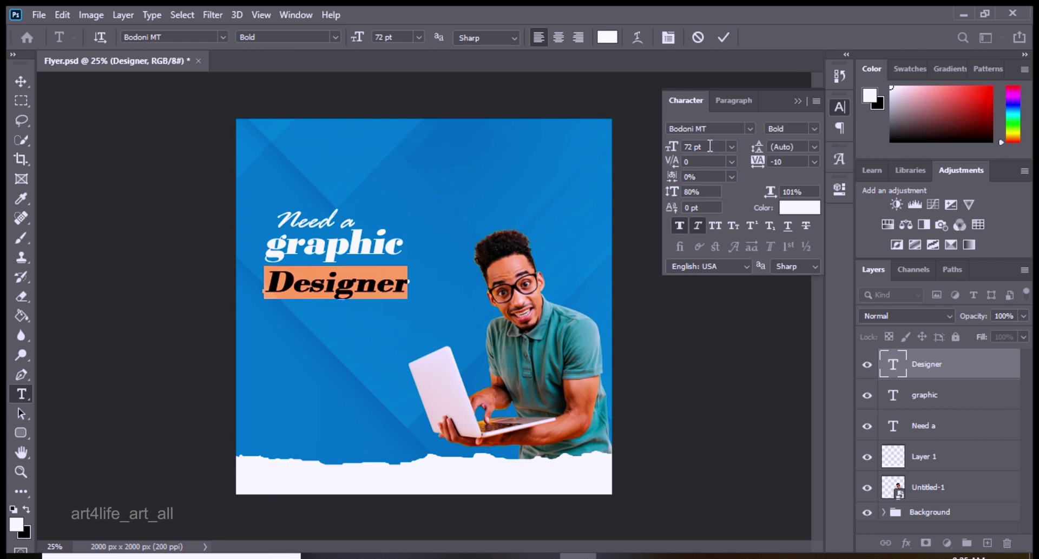
left_click(798, 101)
Scale Designer up and position it just beneath graphic
left_click(723, 37)
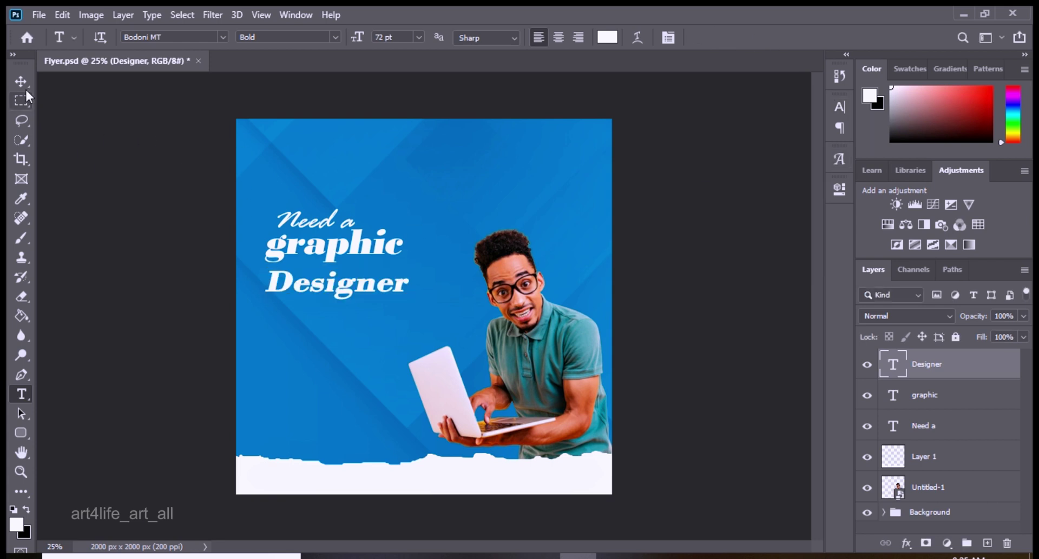
key("ctrl+t")
mouse_move(410, 266)
left_mouse_down()
mouse_move(459, 254)
mouse_move(445, 254)
left_mouse_up()
left_click_drag(294, 277, 281, 273)
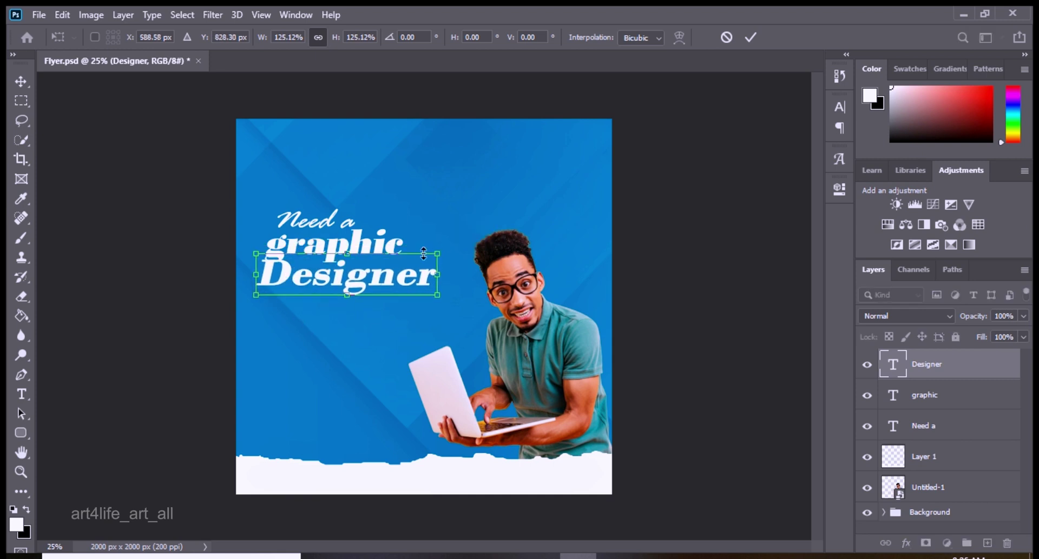
left_click_drag(438, 253, 432, 261)
key("Return")
Restyle graphic as Bold at 80% vertical scale with faux bold, and move it closer to Designer
key("t")
double_click(266, 240)
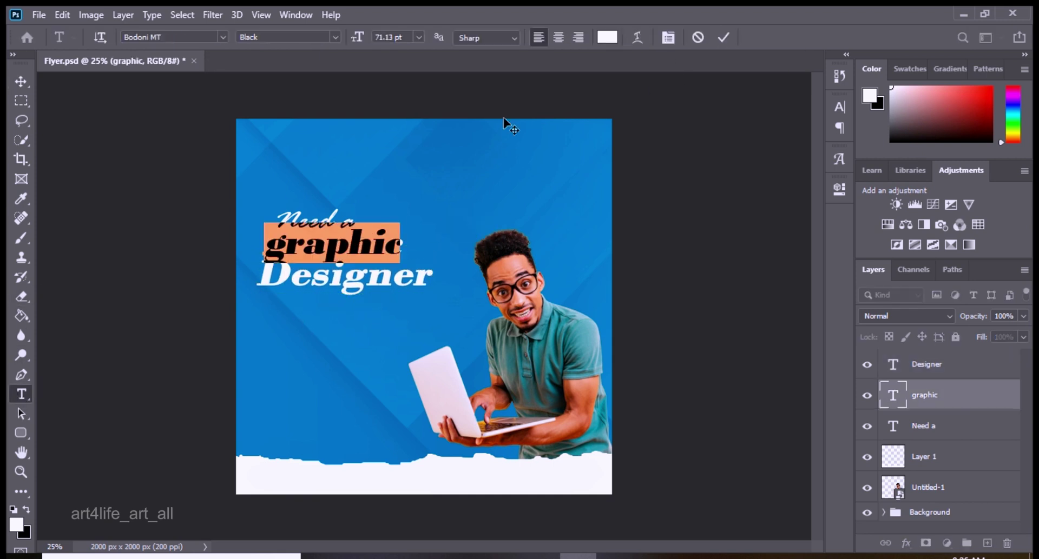
key("ctrl+t")
left_click(813, 129)
left_click(799, 228)
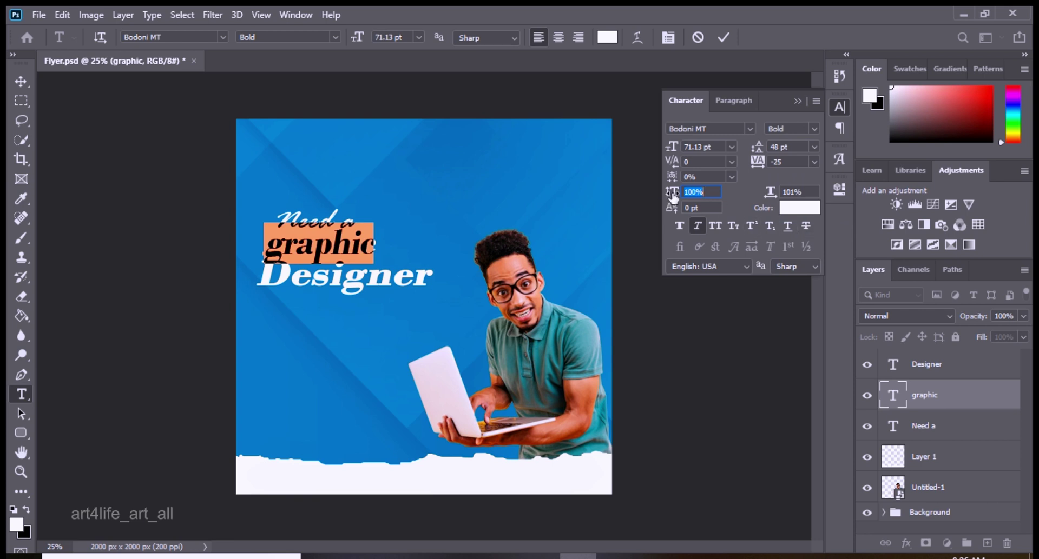
left_click_drag(673, 192, 656, 192)
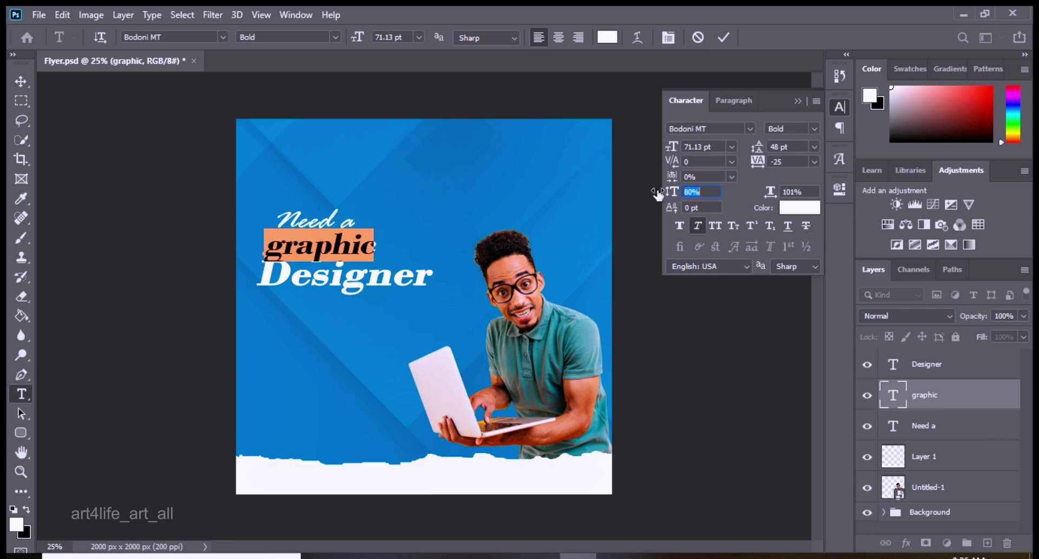
left_click(679, 225)
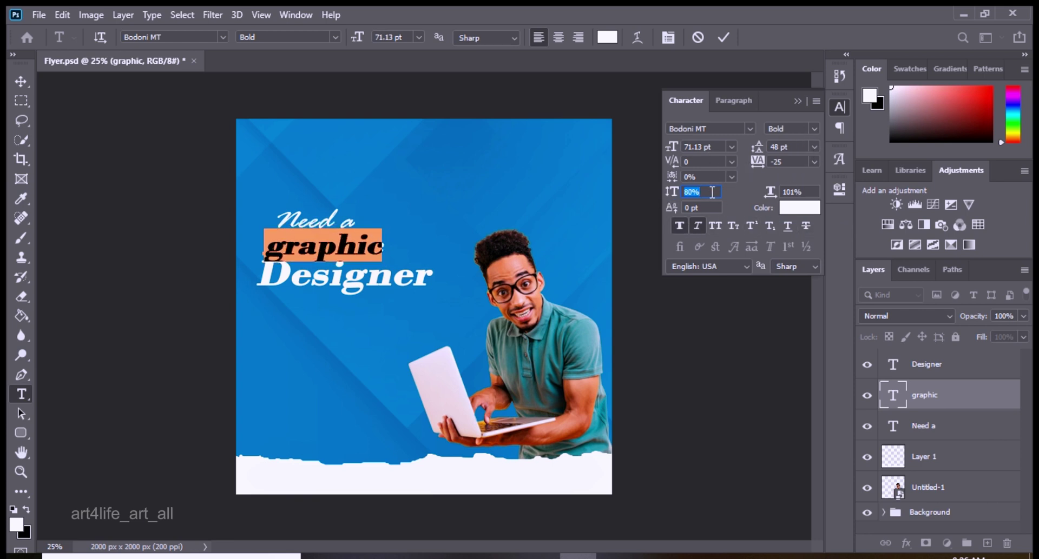
left_click(797, 102)
left_click(21, 82)
left_click_drag(361, 253, 362, 251)
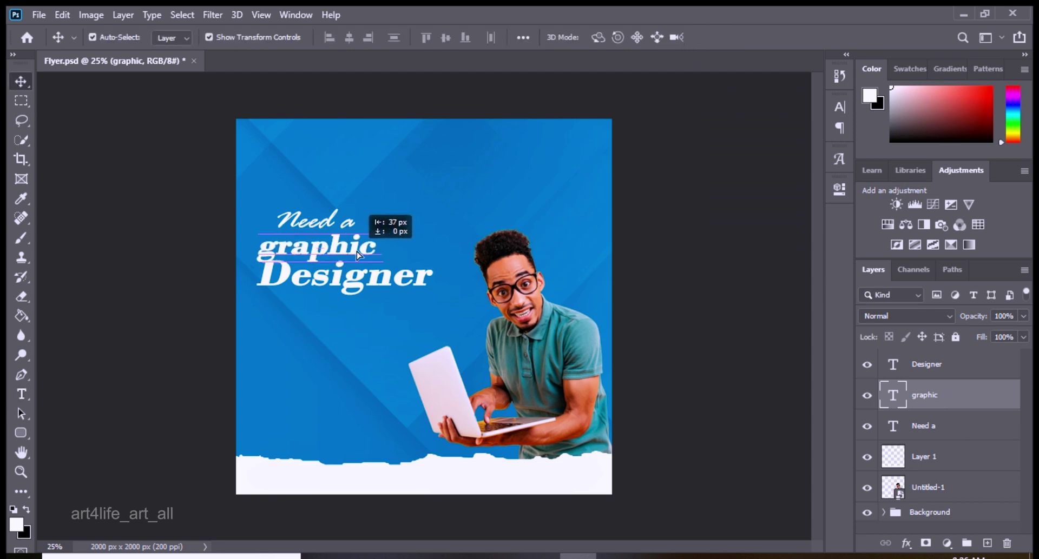
Turn off faux bold on graphic and switch its font style to Black
key("t")
double_click(325, 246)
left_click(839, 107)
left_click(678, 226)
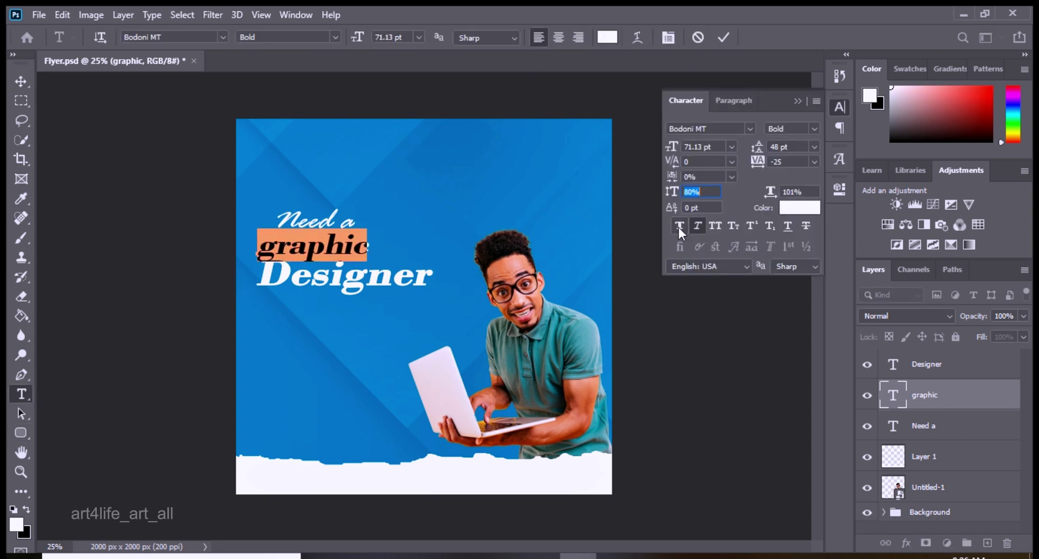
left_click(813, 131)
left_click(810, 251)
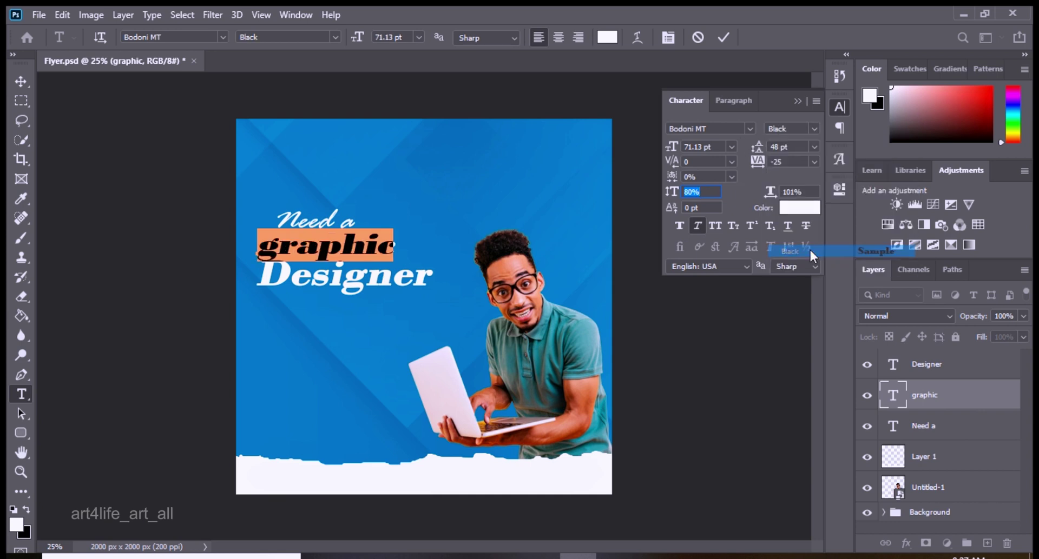
left_click(798, 101)
Nudge graphic into place above Designer and restore its vertical scale to 100%
left_click(724, 37)
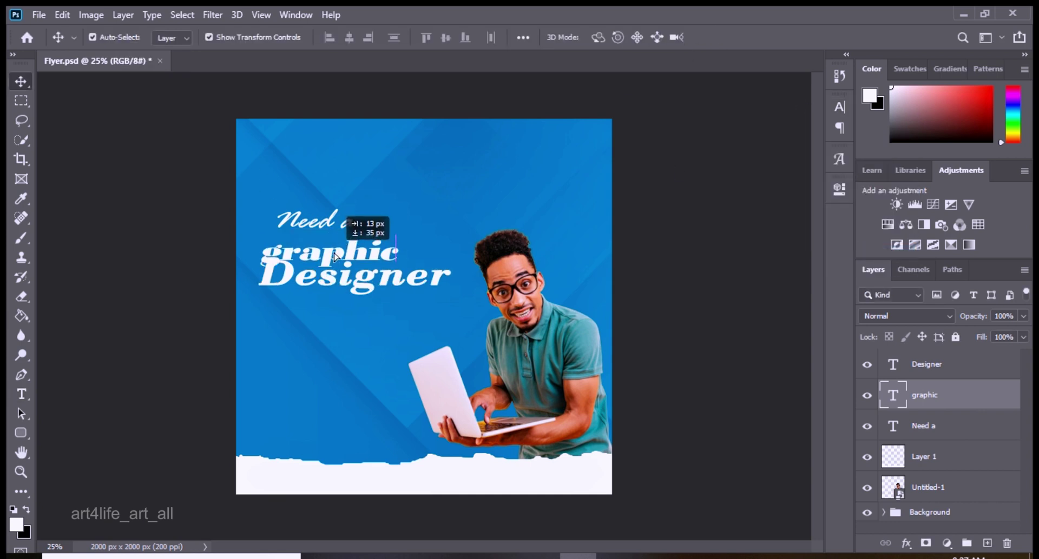
key("v")
left_click_drag(330, 247, 331, 253)
key("t")
double_click(324, 246)
left_click(669, 37)
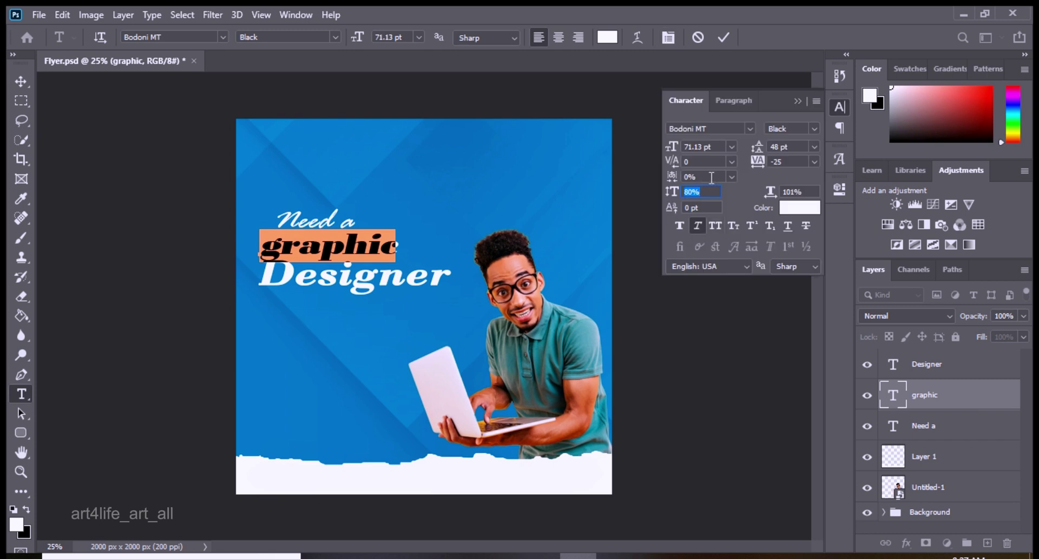
left_click_drag(677, 193, 682, 195)
type("100")
left_click(724, 37)
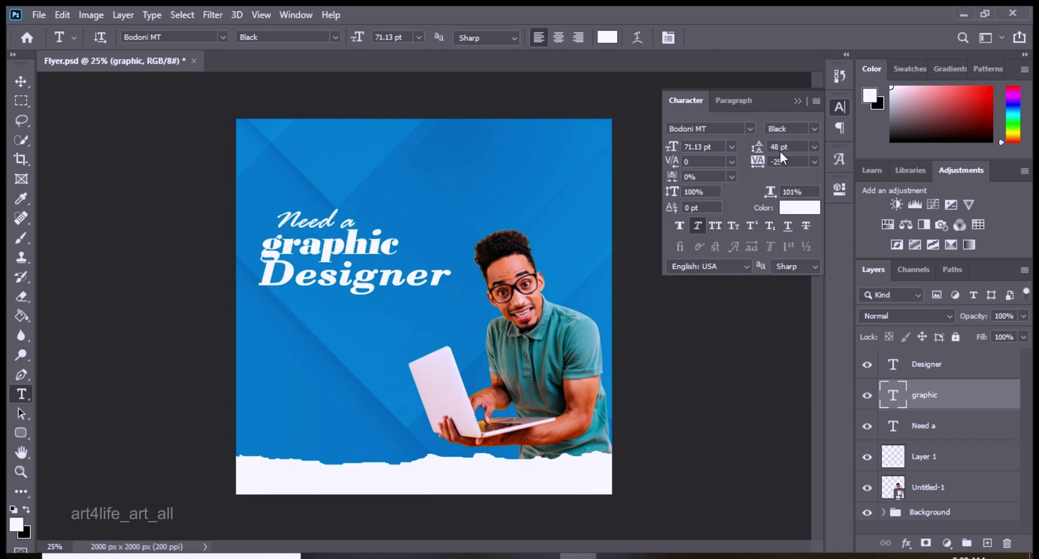
left_click(21, 81)
Nudge graphic slightly left and shift Designer up and left with the arrow keys
left_click_drag(325, 249, 327, 251)
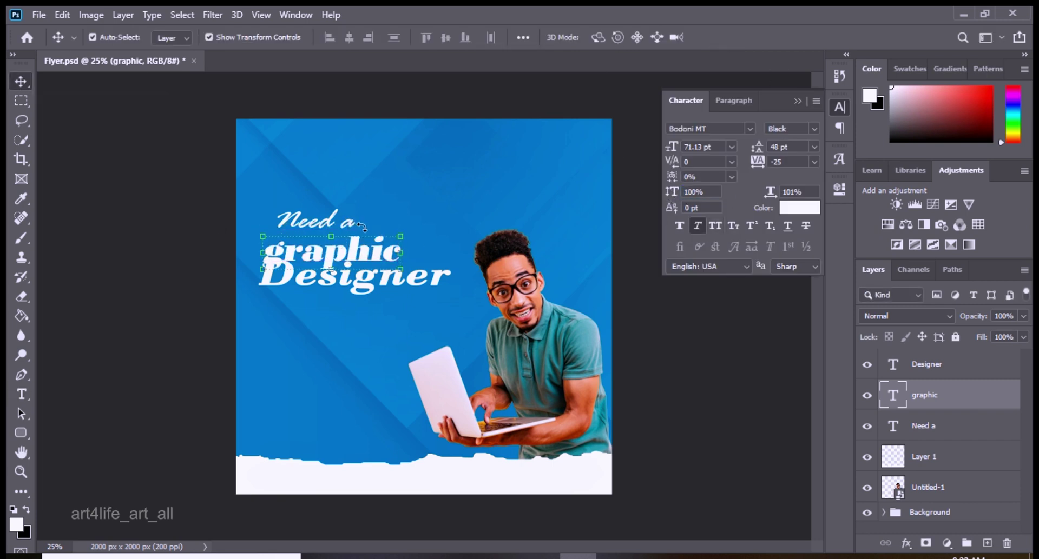
key("Left")
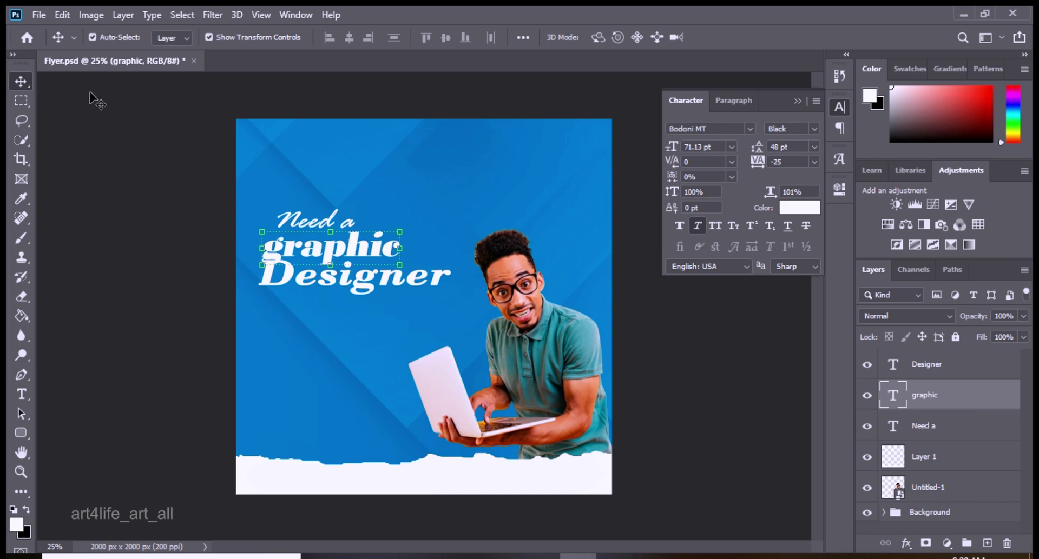
left_click(91, 97)
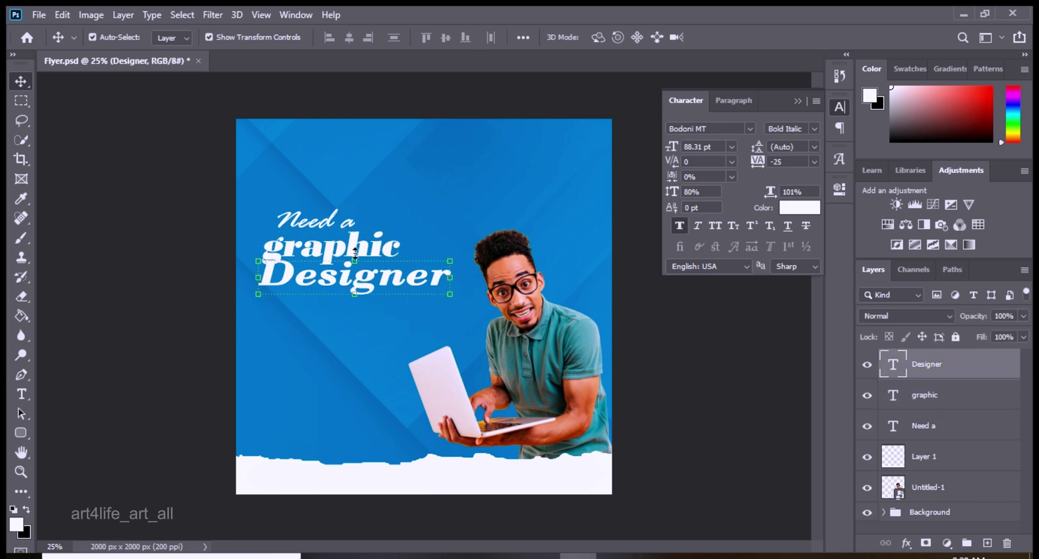
key("Up")
key("Up")
key("Up")
key("Up")
key("Up")
key("Up")
key("Left")
key("Left")
key("Left")
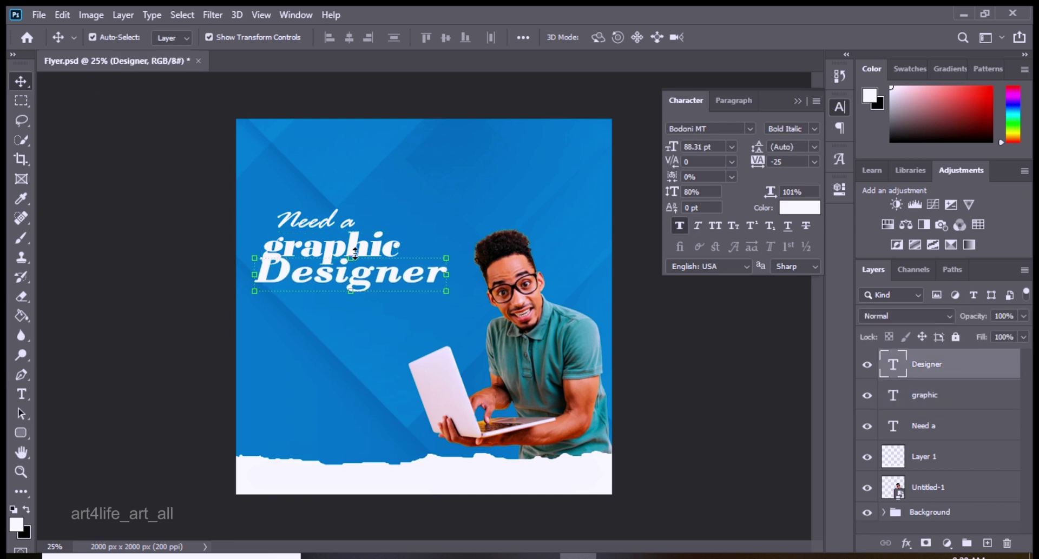
key("Up")
key("Up")
key("Up")
key("Right")
key("Right")
key("Right")
key("Right")
key("Right")
key("Right")
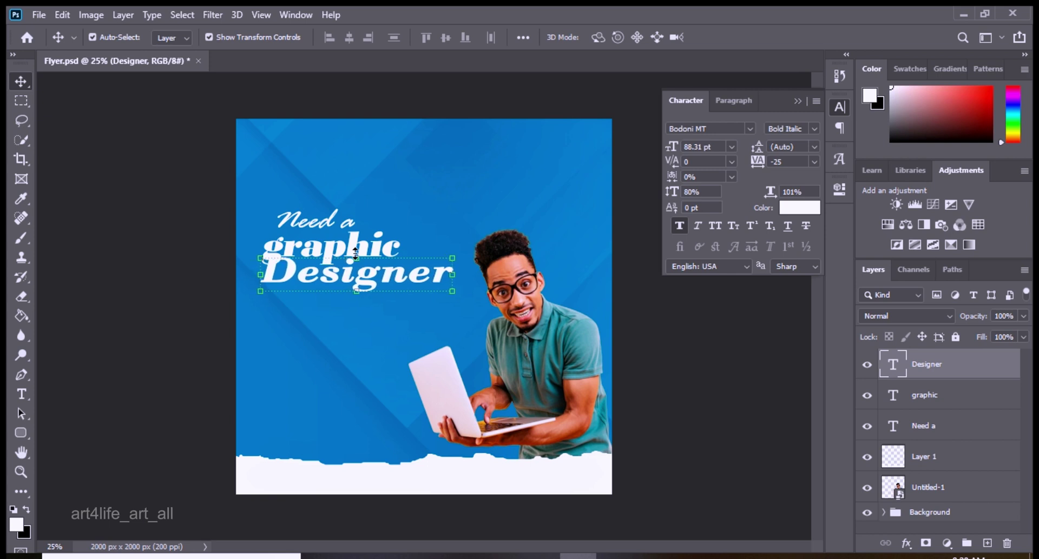
key("Left")
key("Left")
key("Left")
Tighten Designer's tracking from -50 to -75 in the Character panel
key("t")
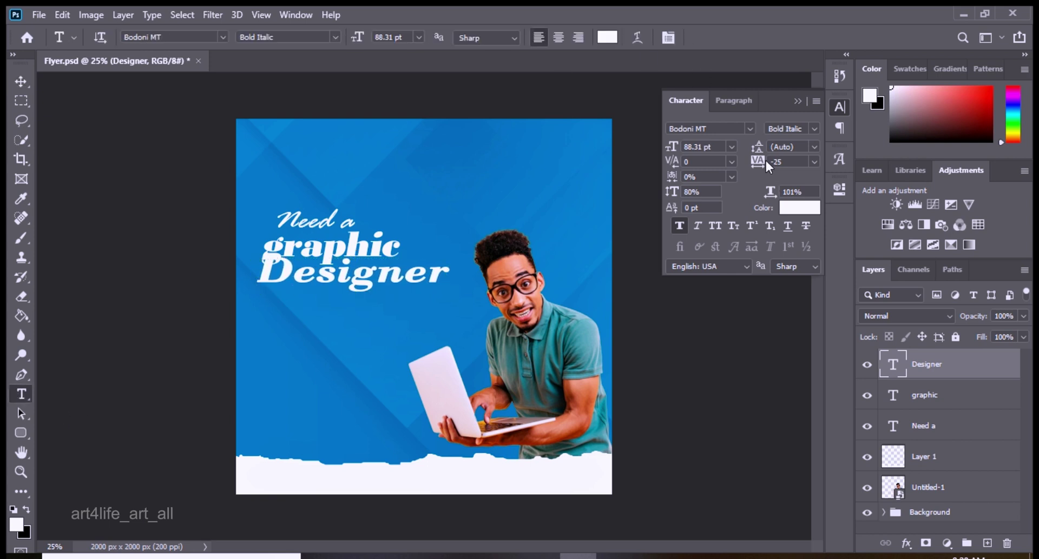
left_click(814, 161)
left_click(792, 198)
left_click(814, 161)
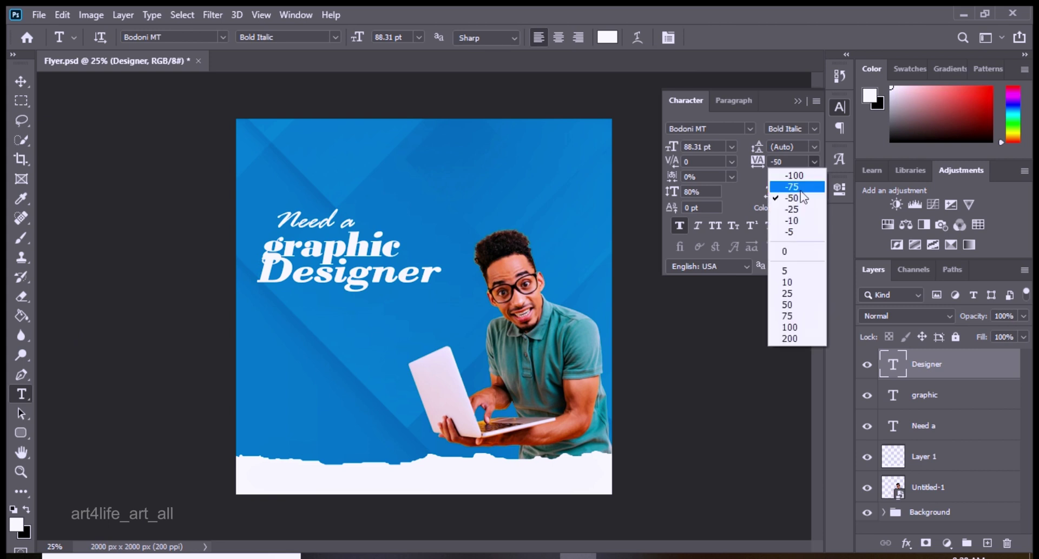
left_click(801, 187)
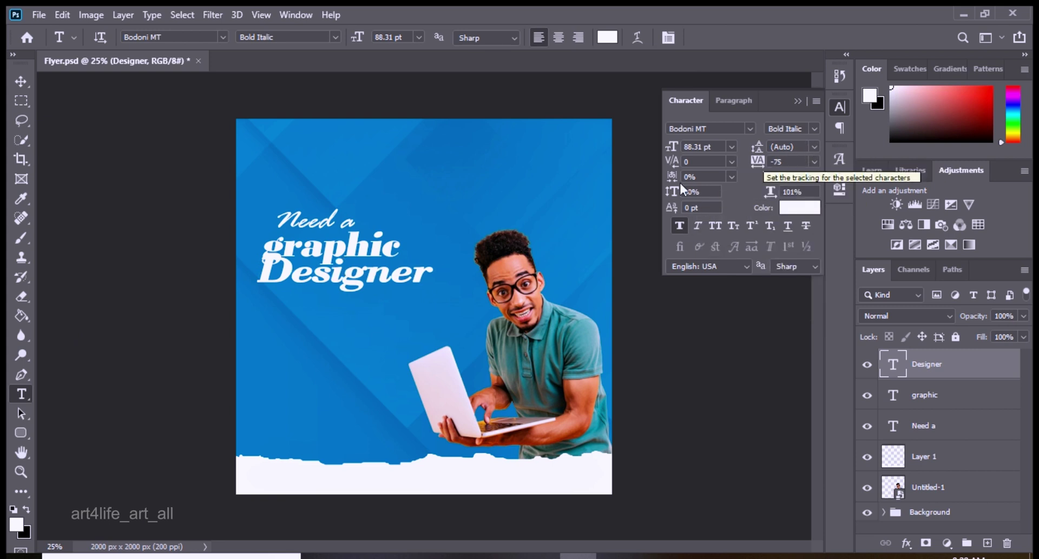
left_click(839, 107)
Zoom in and reselect graphic and Designer to check their placement
key("v")
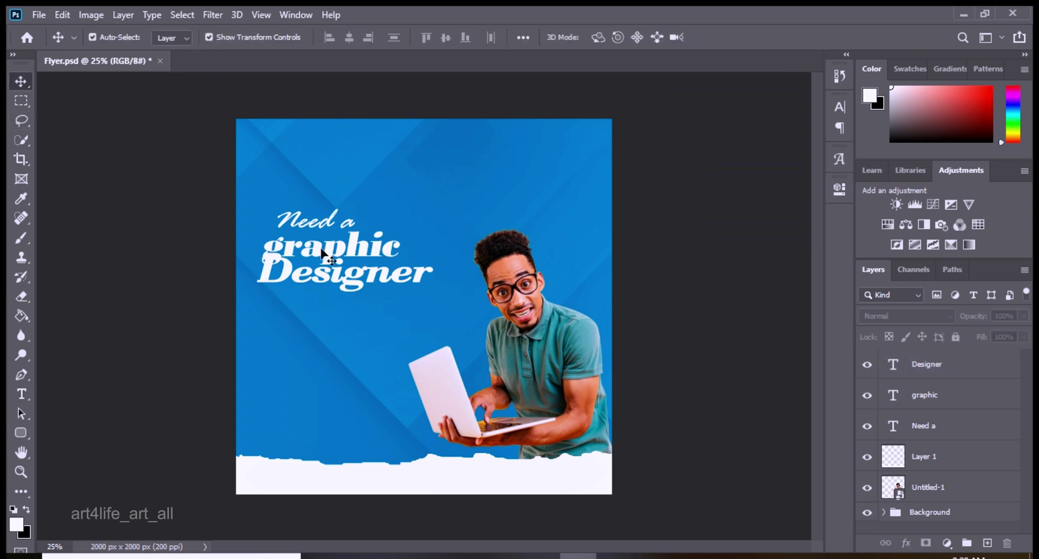
scroll(322, 251, "up", 1)
scroll(328, 227, "up", 1)
scroll(329, 209, "up", 1)
left_click(311, 191)
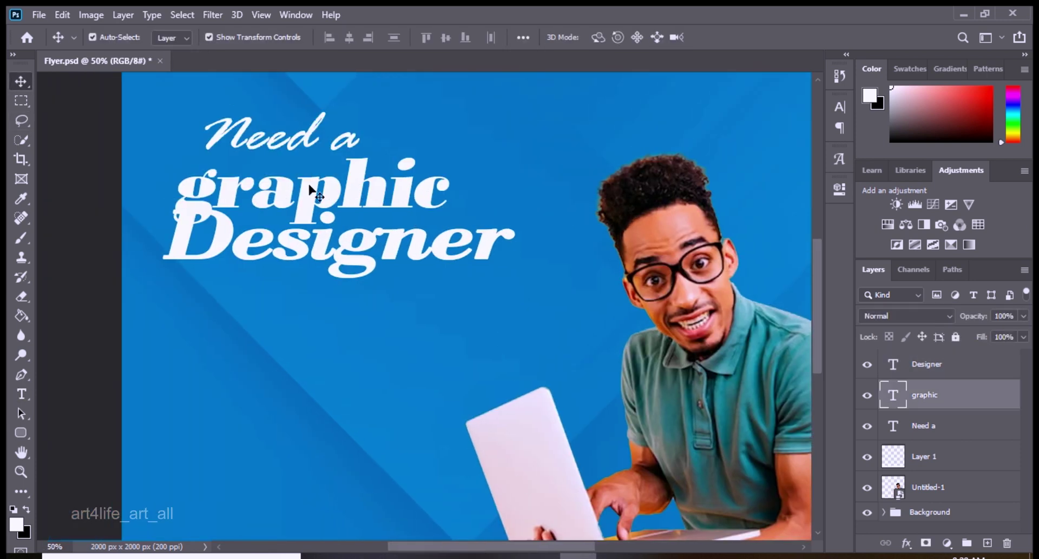
left_click_drag(311, 190, 313, 190)
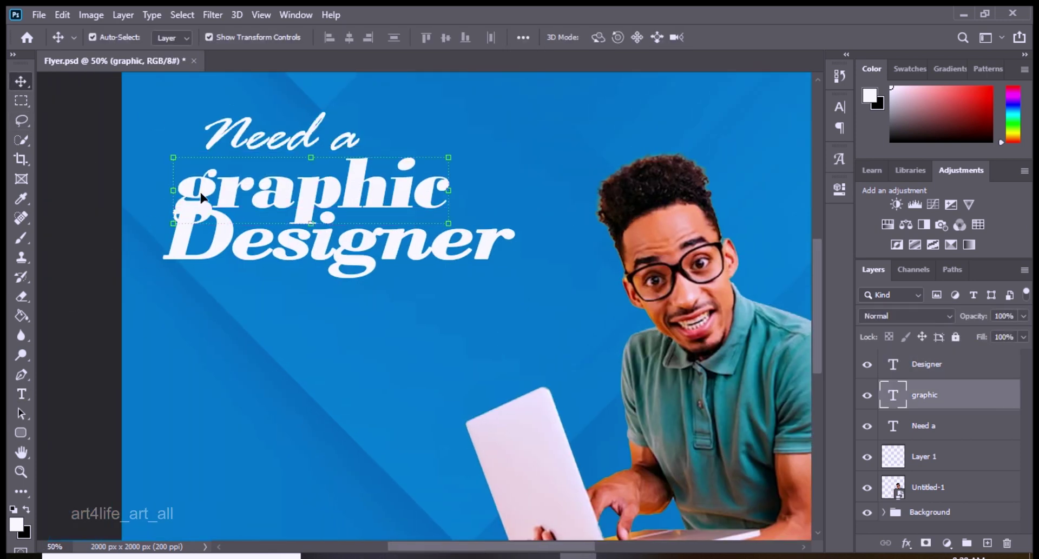
left_click(177, 252)
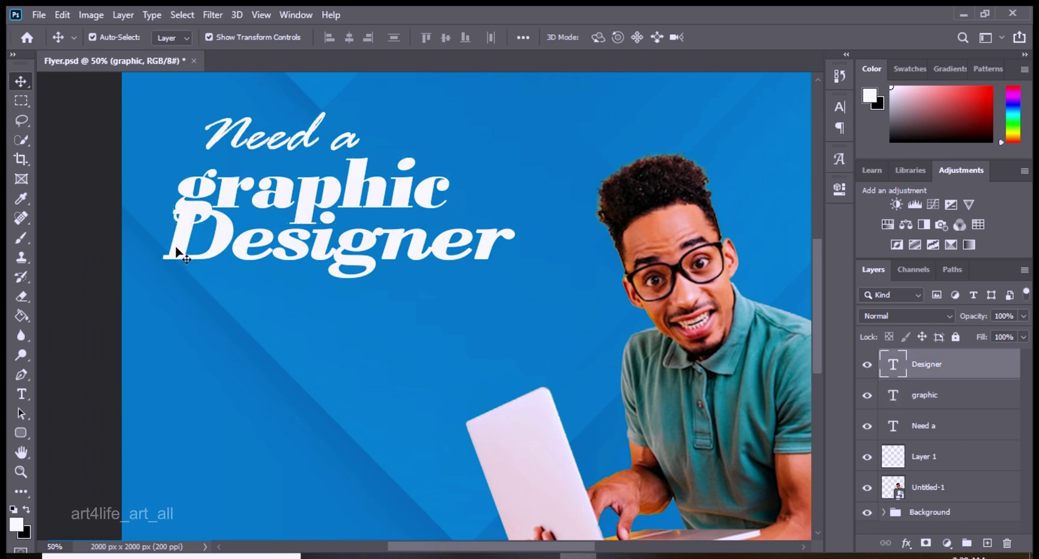
left_click(191, 186)
scroll(139, 164, "down", 2)
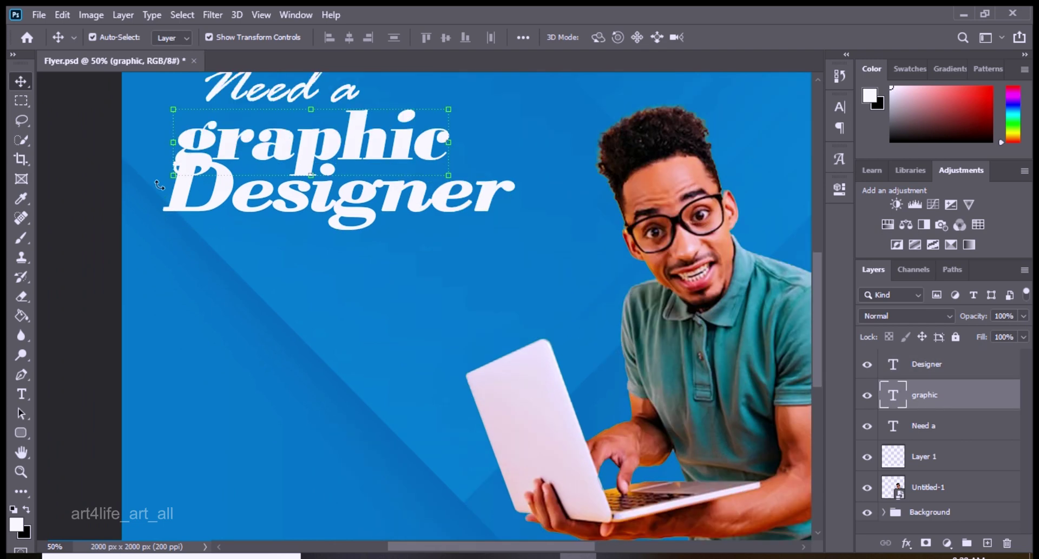
Add a Stroke effect to graphic using the background blue sampled from the canvas
left_click(906, 543)
left_click(931, 445)
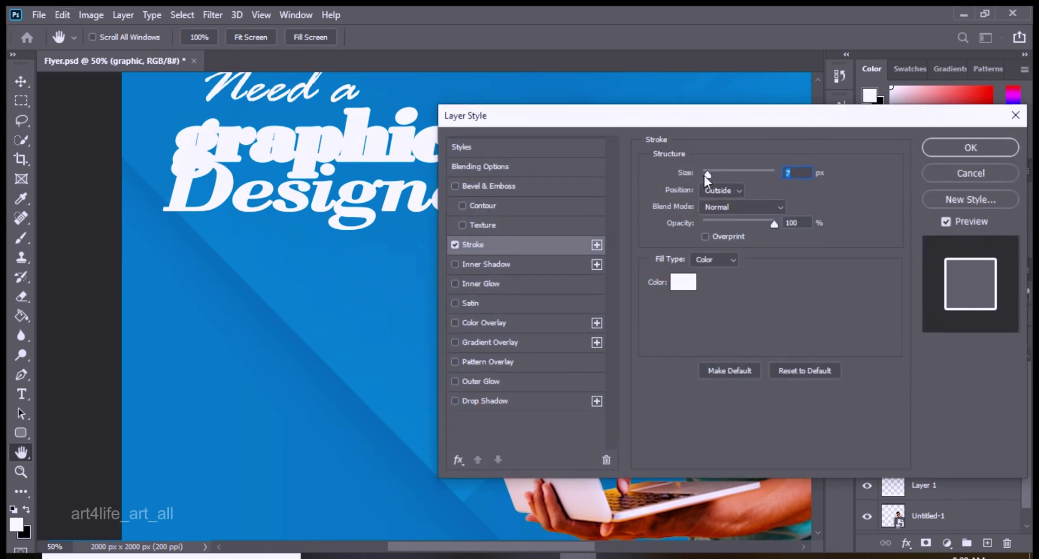
left_click(683, 282)
left_click(400, 289)
left_click(891, 224)
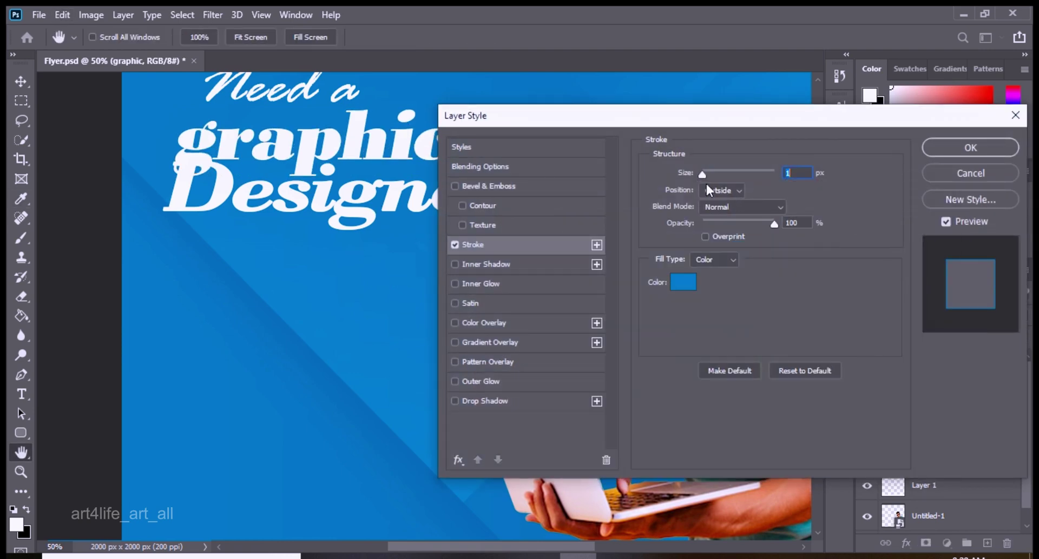
left_click_drag(679, 173, 683, 175)
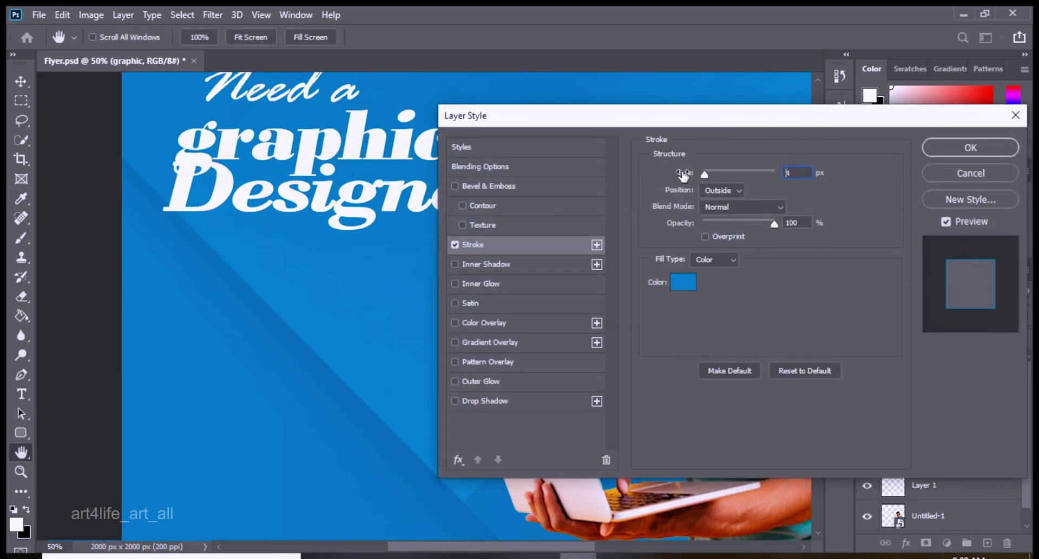
left_click(970, 147)
Move graphic's layer above Designer and set its stroke size to 5 px
left_click_drag(933, 398, 934, 357)
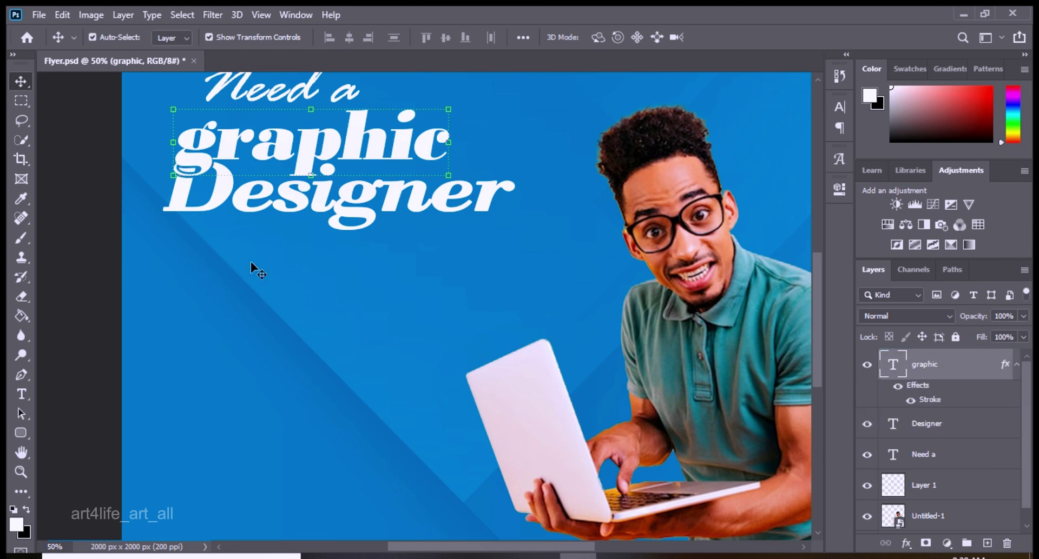
double_click(928, 403)
type("5")
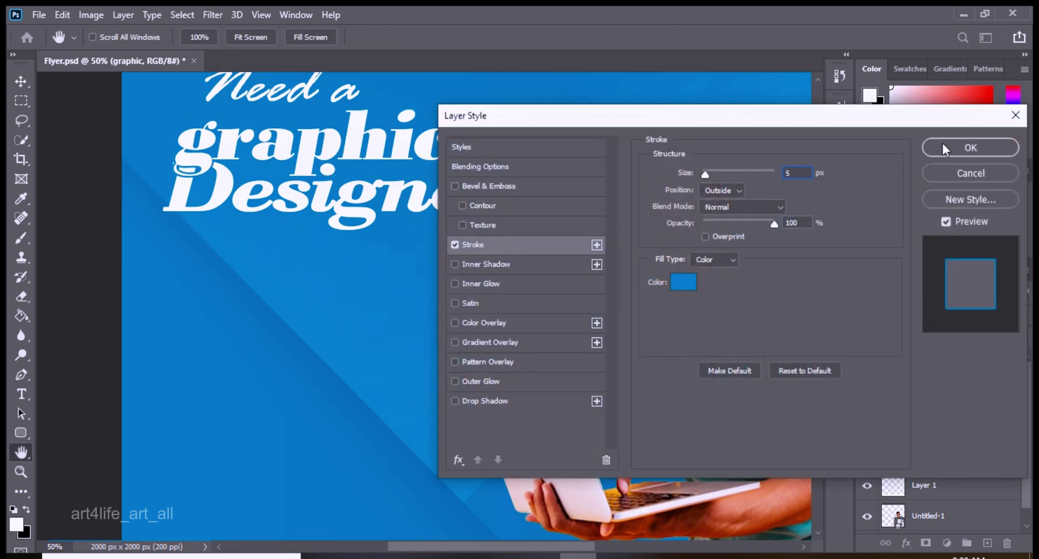
left_click(944, 147)
left_click(168, 144)
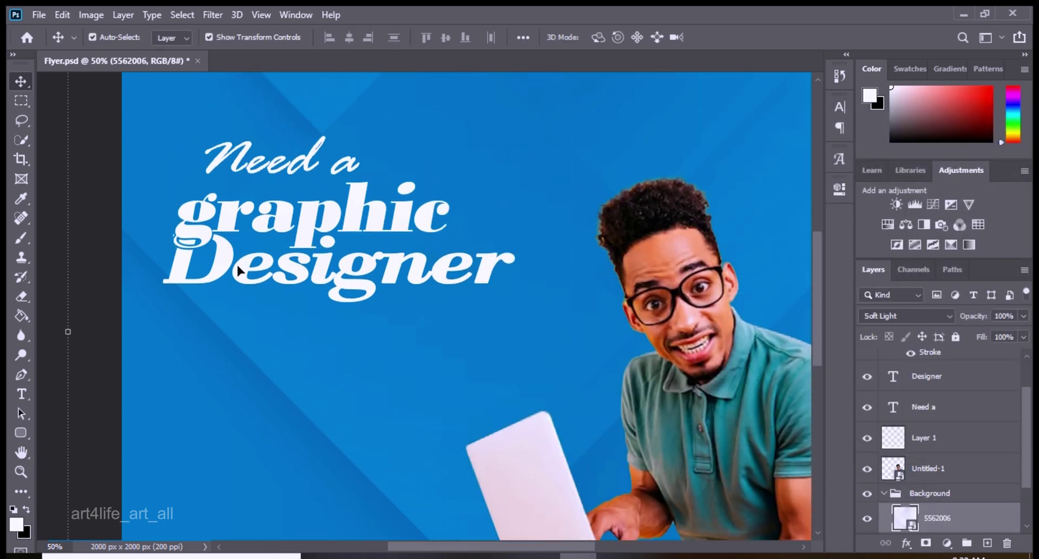
Zoom out and start a new question-mark text layer on the blue background
scroll(373, 217, "up", 3)
left_click(233, 260)
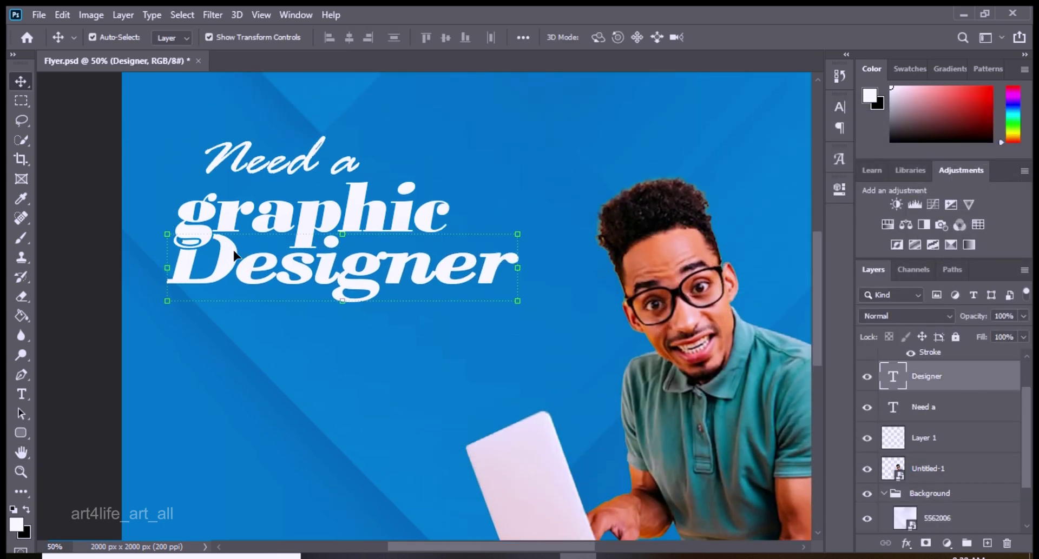
left_click(113, 137)
key("ctrl+minus")
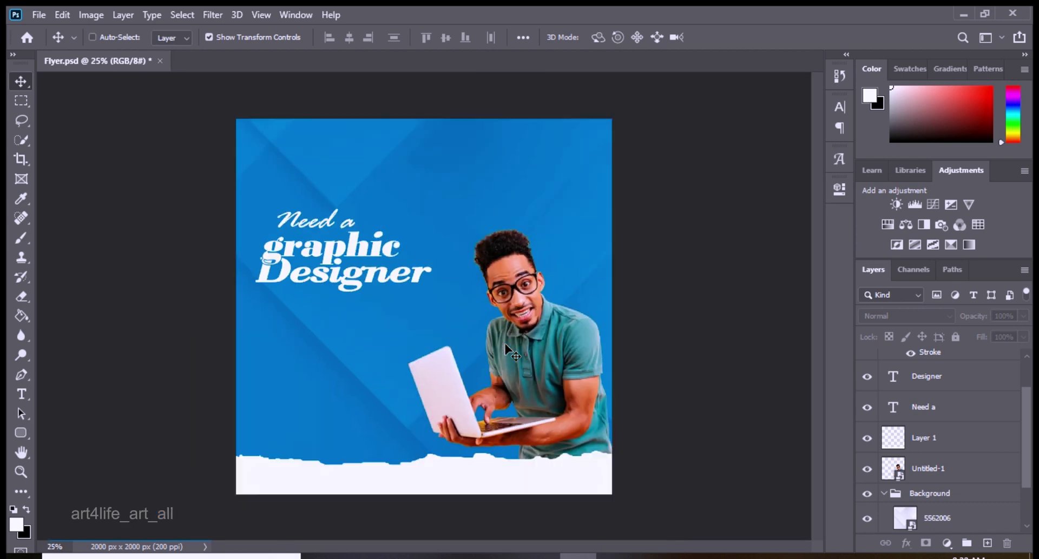
left_click(21, 394)
left_click(303, 346)
right_click(303, 346)
key("Escape")
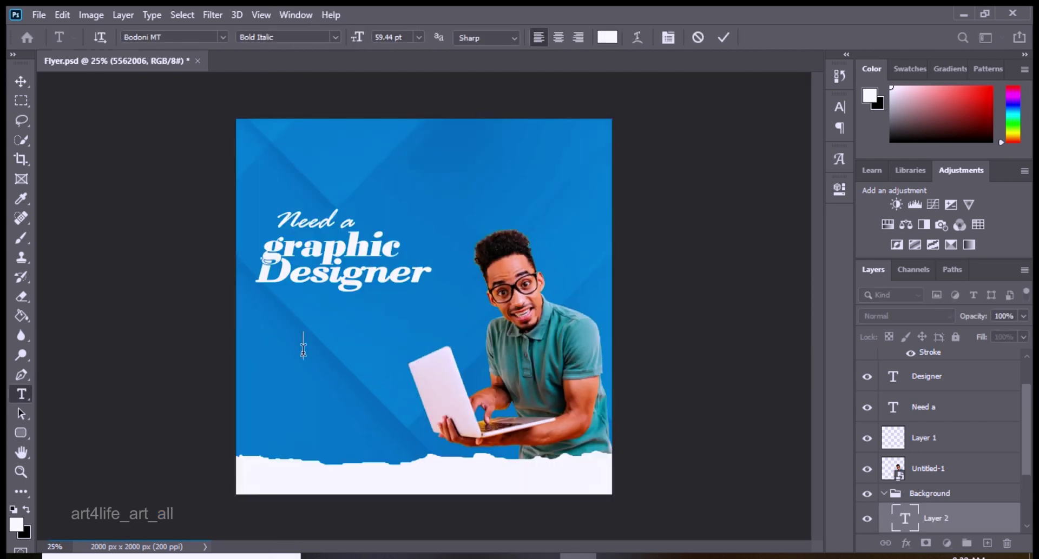
type("?")
Set the question mark in Bodoni MT Black, enlarge it and place it after Designer
left_click(222, 37)
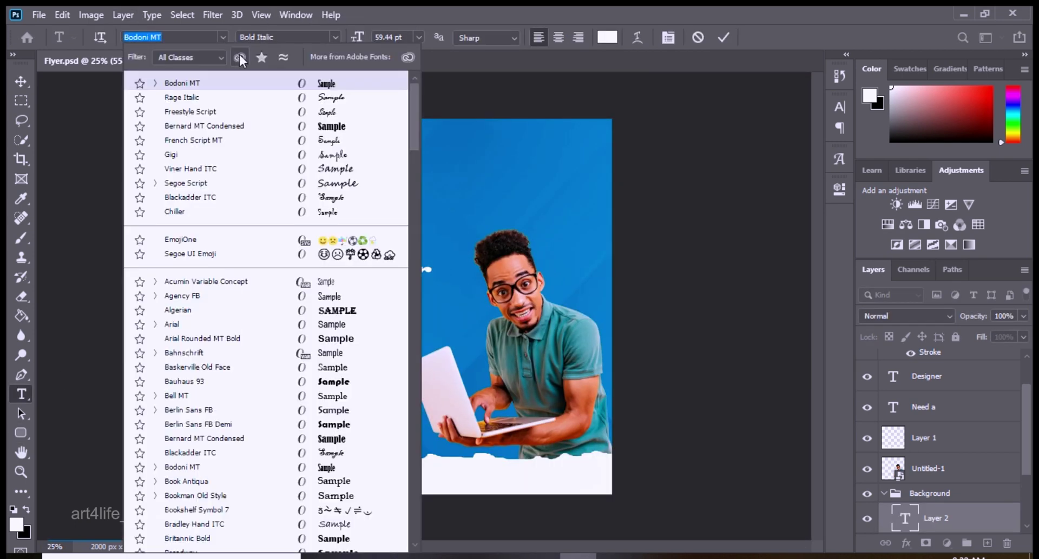
left_click(325, 38)
left_click(265, 158)
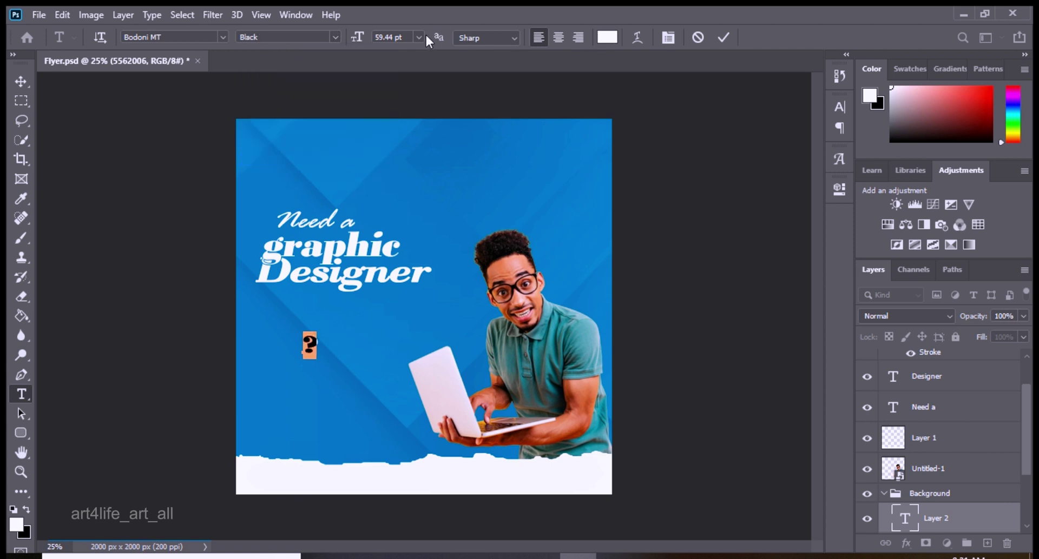
left_click(424, 34)
left_click(669, 37)
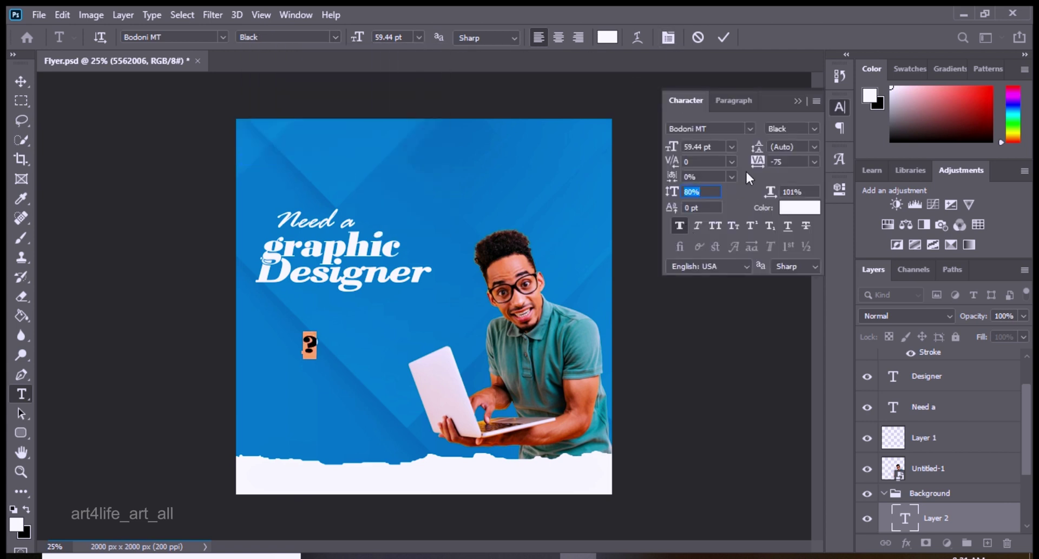
key("ctrl+t")
mouse_move(317, 333)
left_mouse_down()
mouse_move(460, 250)
mouse_move(474, 209)
mouse_move(467, 221)
left_mouse_up()
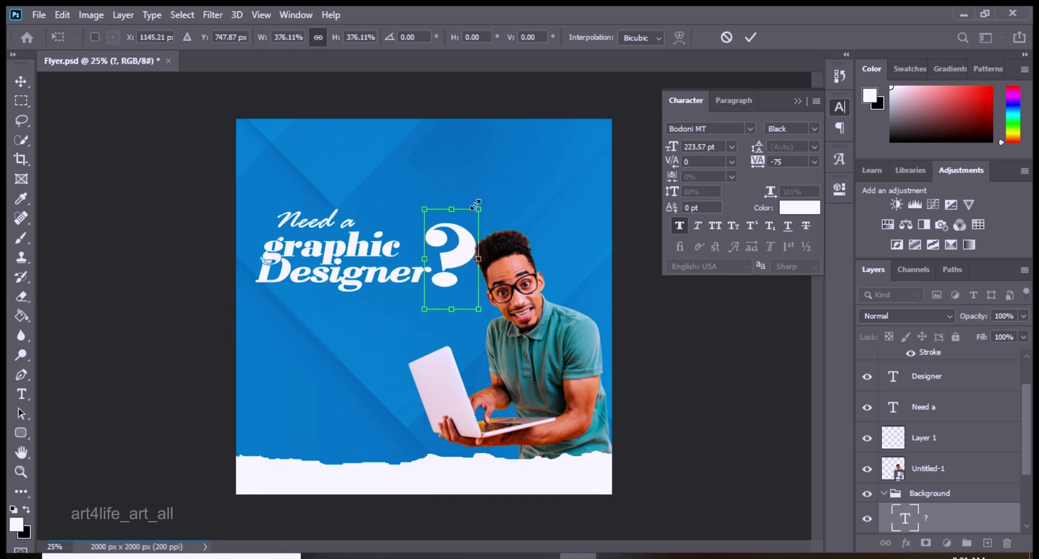
left_click_drag(455, 256, 462, 249)
left_click(643, 308)
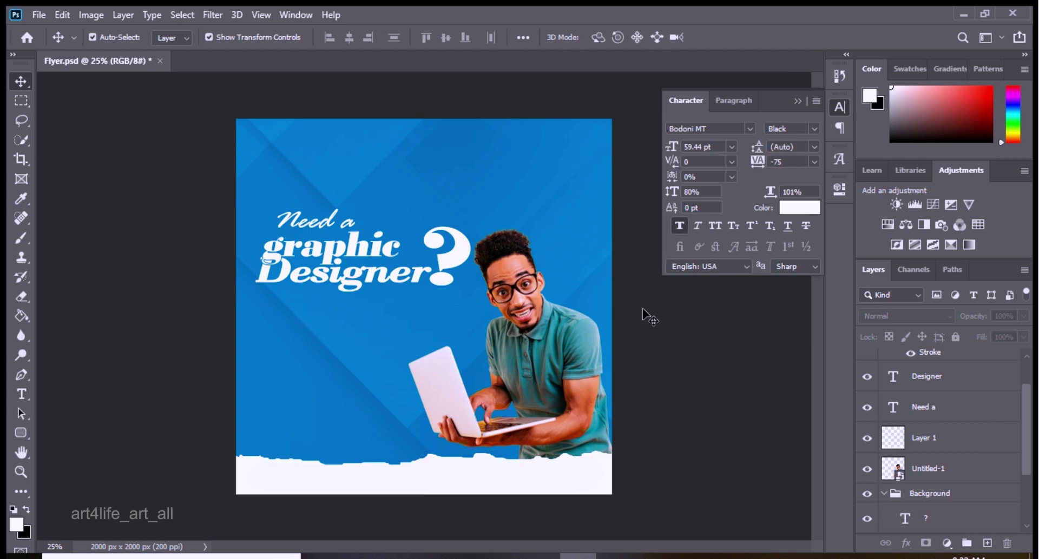
Select all the Need a text and try cyan shades in its colour picker
left_click(311, 233)
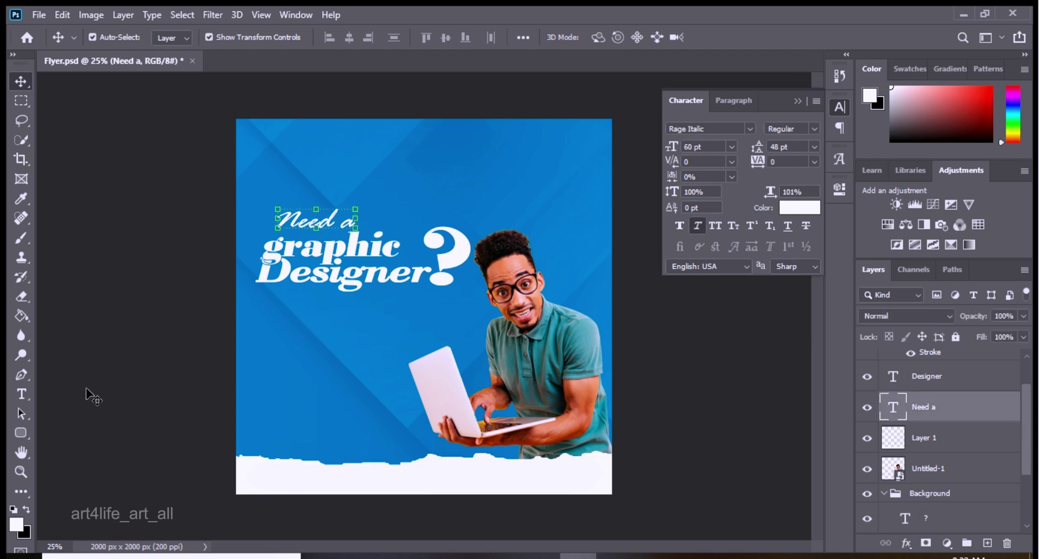
key("t")
triple_click(280, 223)
left_click(607, 37)
left_click_drag(770, 340, 766, 295)
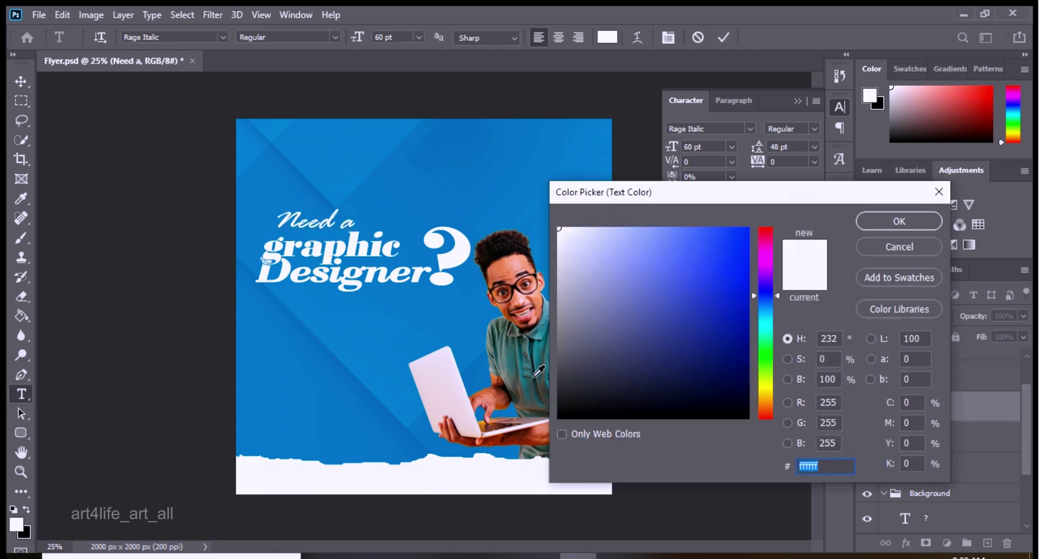
left_click(626, 337)
left_click(765, 317)
left_click_drag(704, 271, 757, 230)
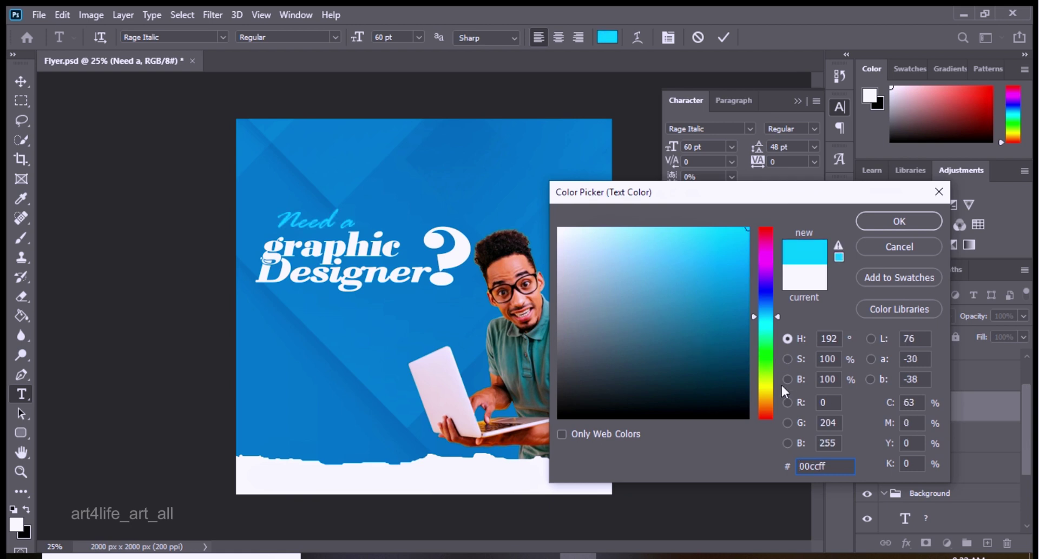
Try magenta, green, orange and blue, then settle on yellow for Need a
left_click(766, 381)
left_click(765, 259)
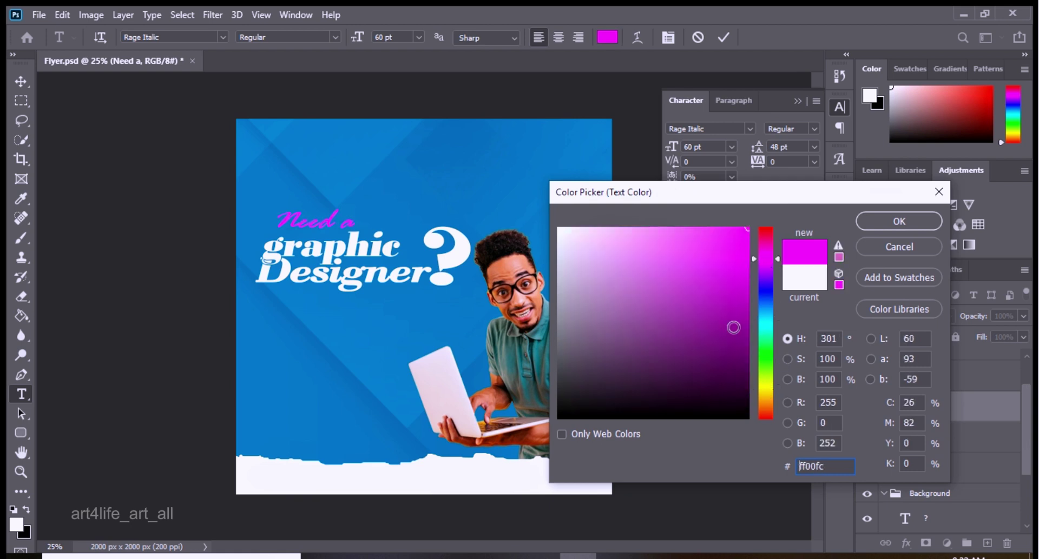
left_click(765, 307)
left_click(765, 340)
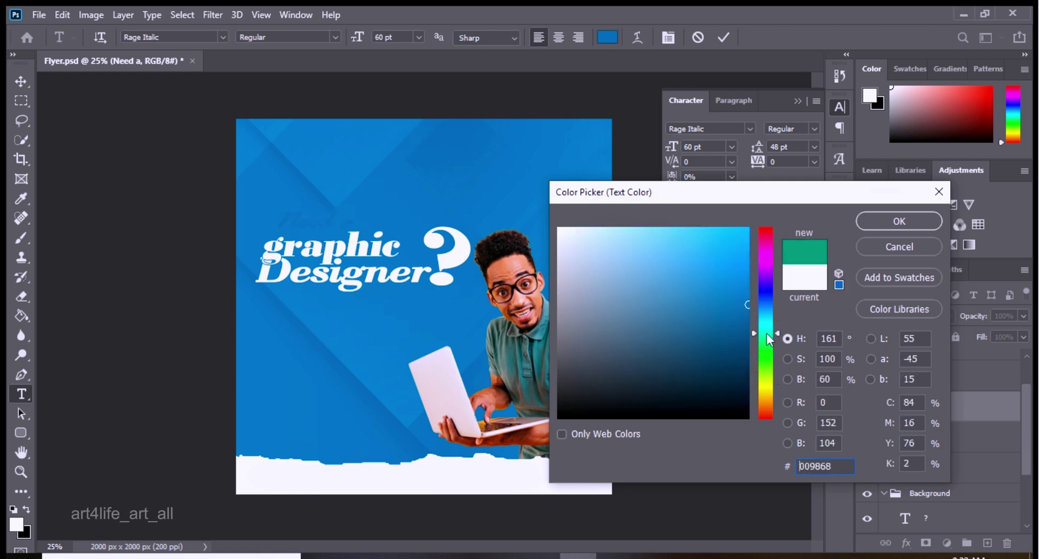
left_click(771, 401)
left_click(765, 390)
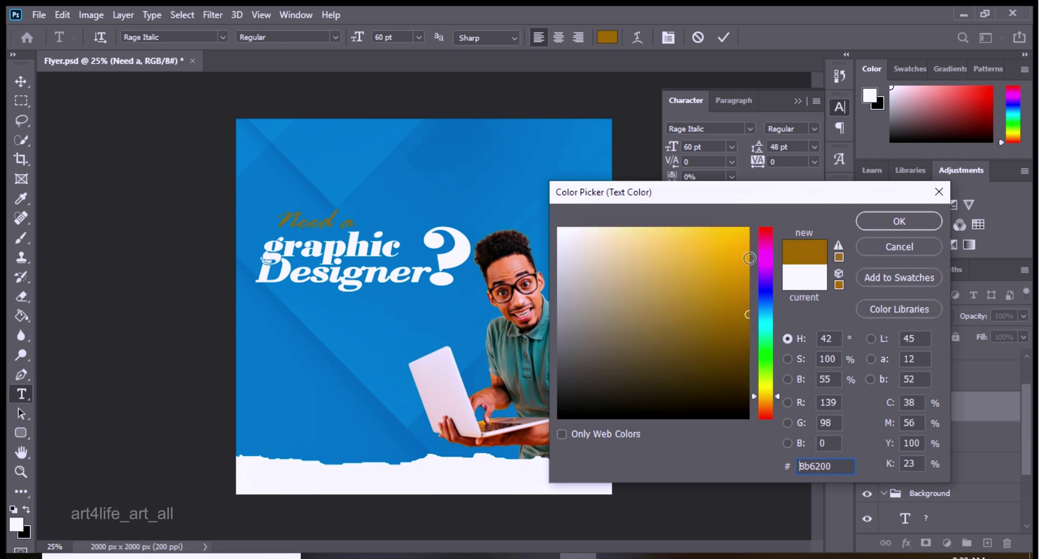
left_click(768, 404)
left_click(765, 308)
mouse_move(765, 308)
left_mouse_down()
mouse_move(770, 398)
mouse_move(769, 391)
left_mouse_up()
left_click(907, 220)
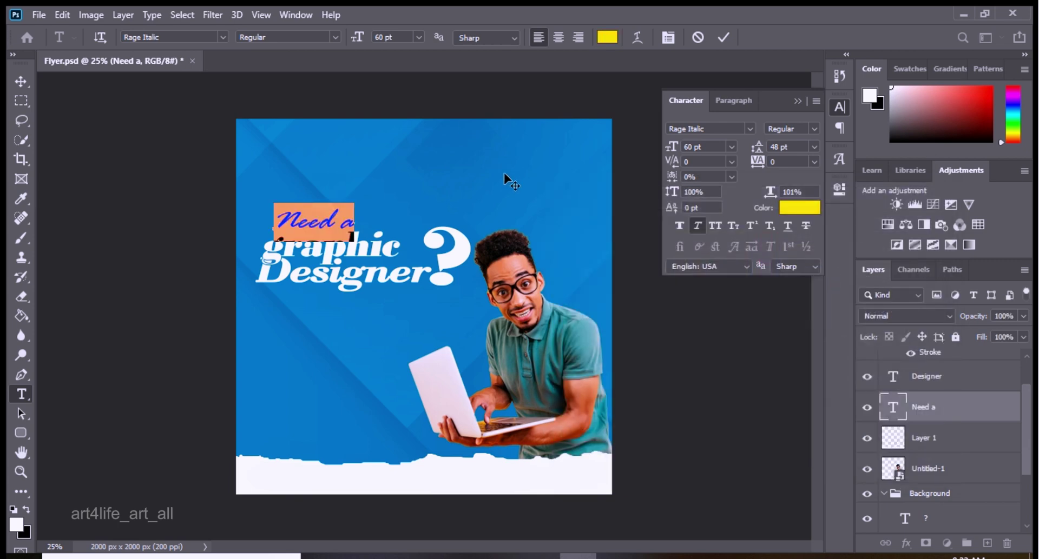
key("ctrl+Return")
Enlarge Need a and reposition it just above graphic
key("v")
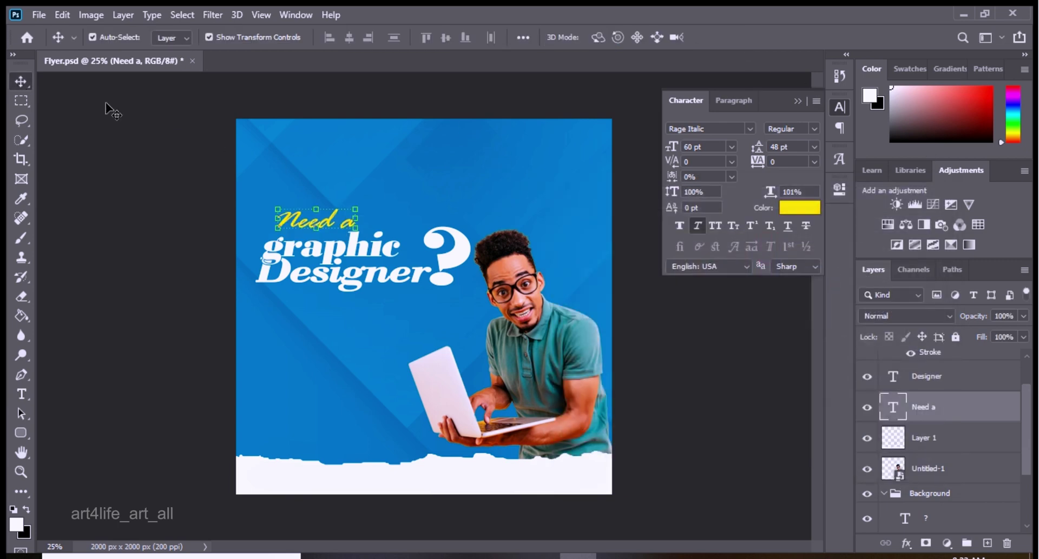
key("ctrl+t")
mouse_move(355, 203)
left_mouse_down()
mouse_move(403, 180)
mouse_move(298, 230)
left_mouse_up()
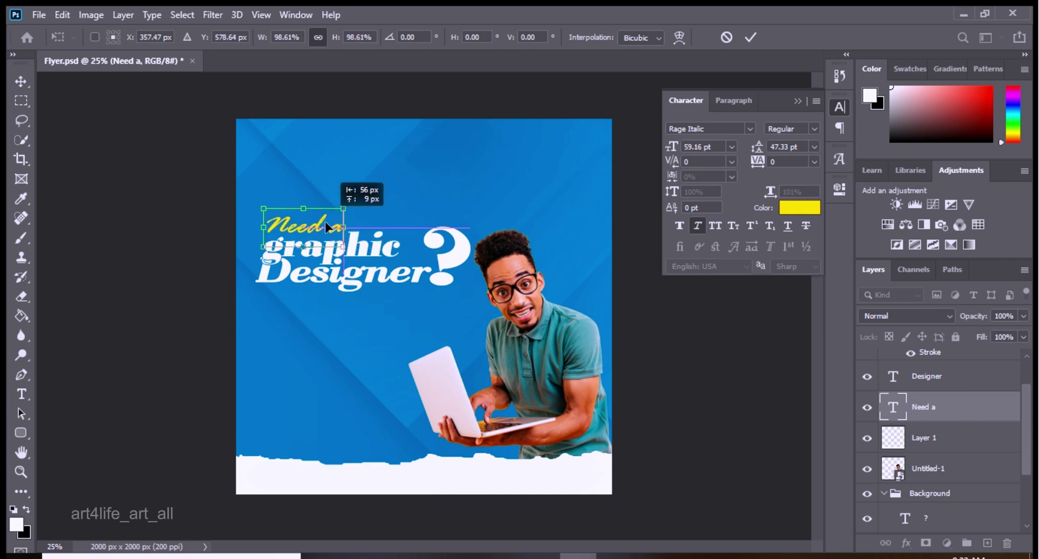
key("Return")
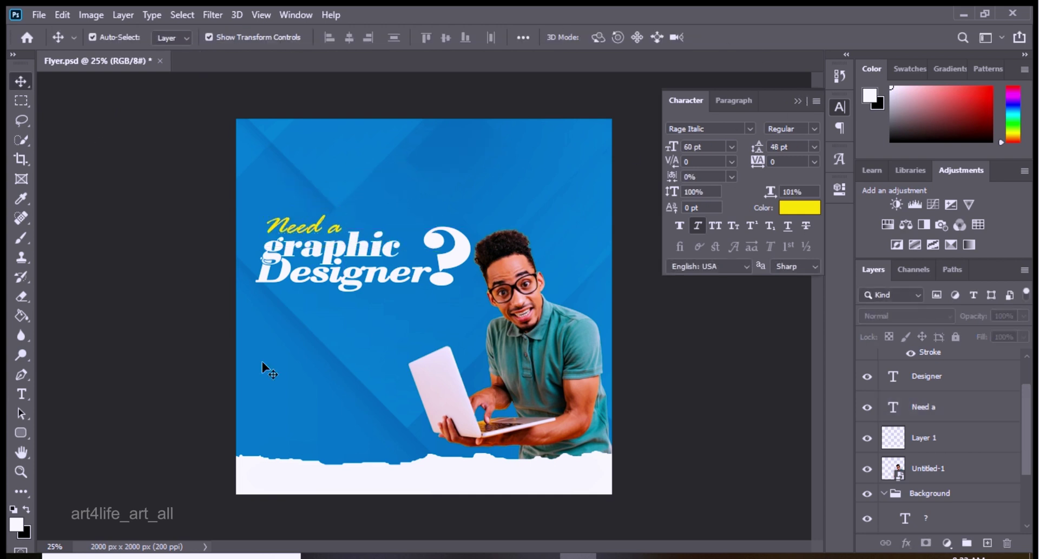
Add 'Looking Further!' at 30 pt and move it just below Designer
key("t")
left_click(274, 322)
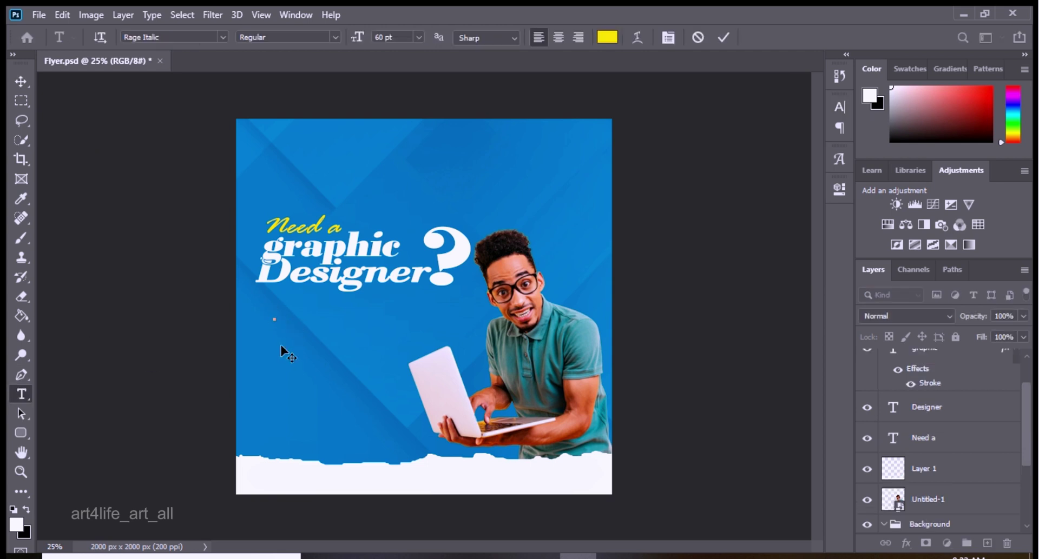
type("Looking F")
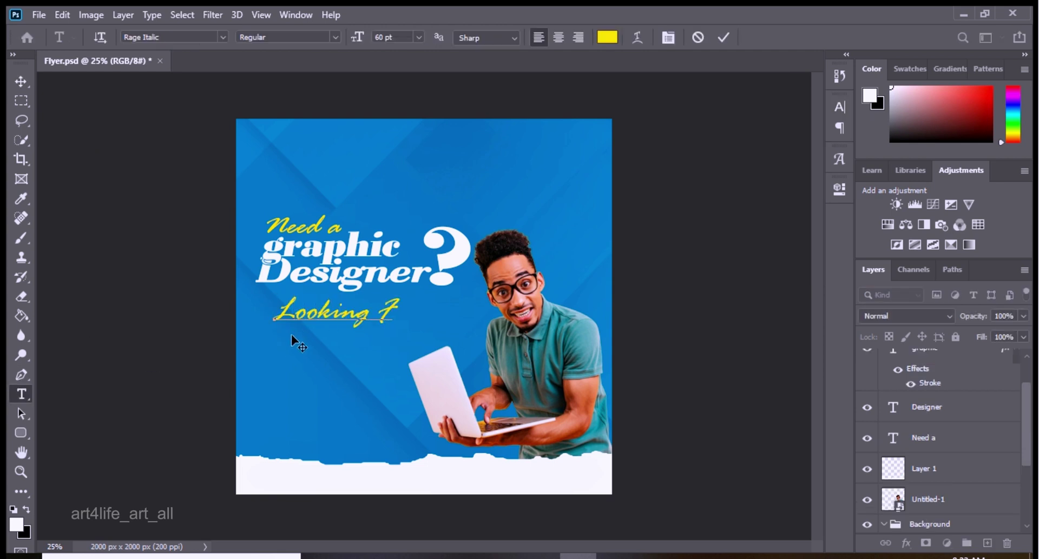
type("urther")
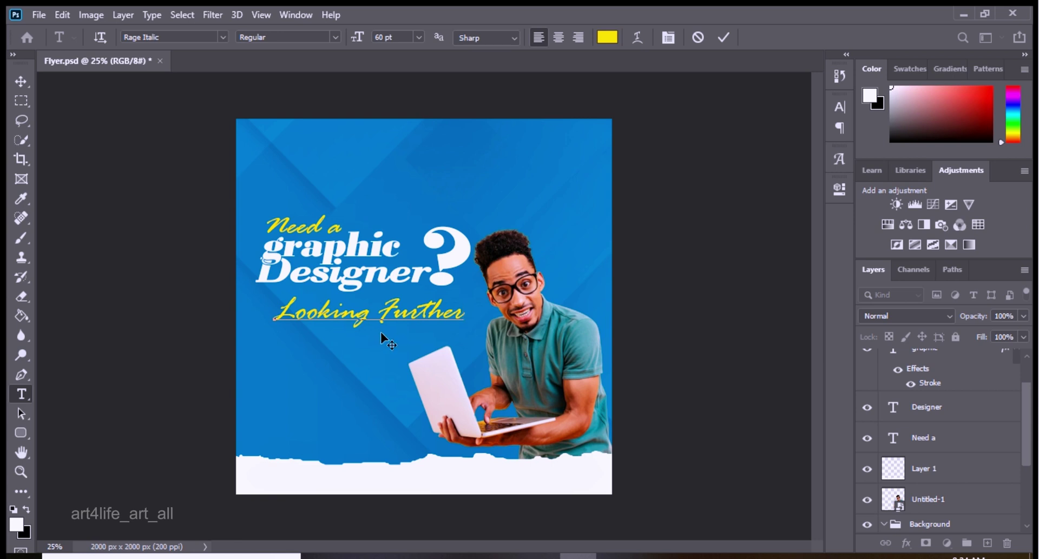
type("!")
key("ctrl+a")
left_click(419, 37)
left_click(434, 161)
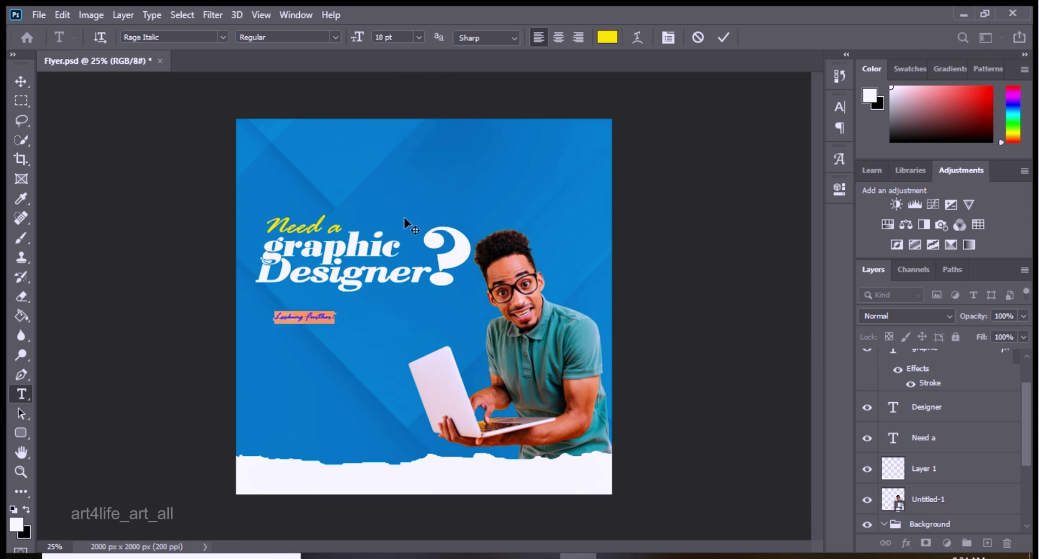
left_click(419, 37)
left_click(414, 183)
left_click(723, 37)
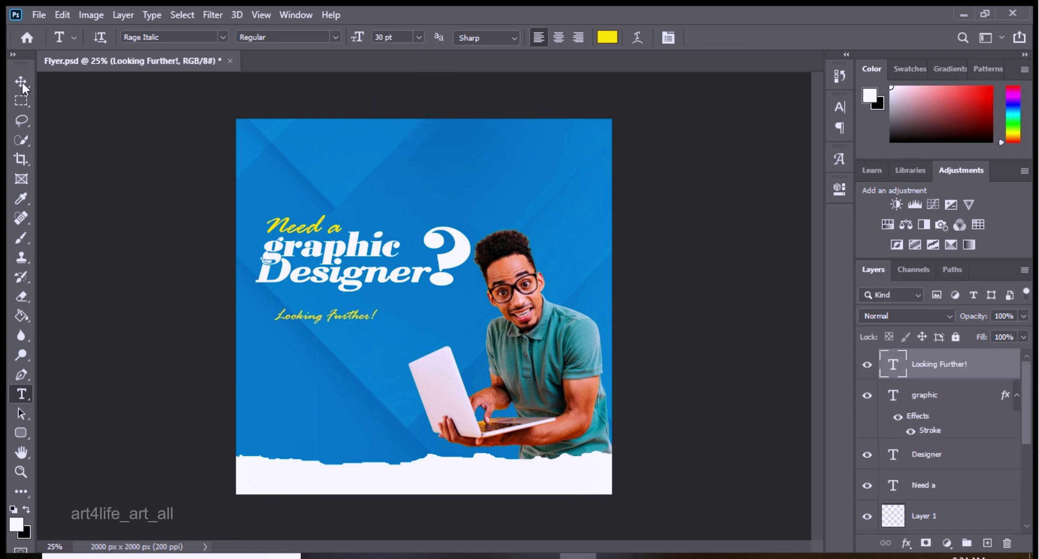
key("v")
left_click_drag(365, 318, 355, 301)
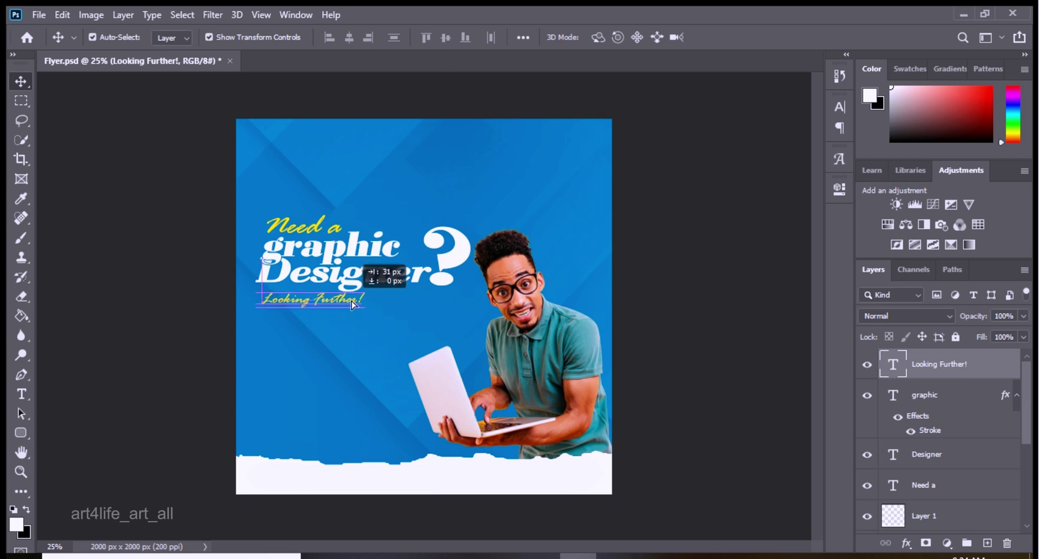
Resize the Need a text to 48 pt
key("t")
left_click(302, 225)
key("ctrl+a")
left_click(418, 37)
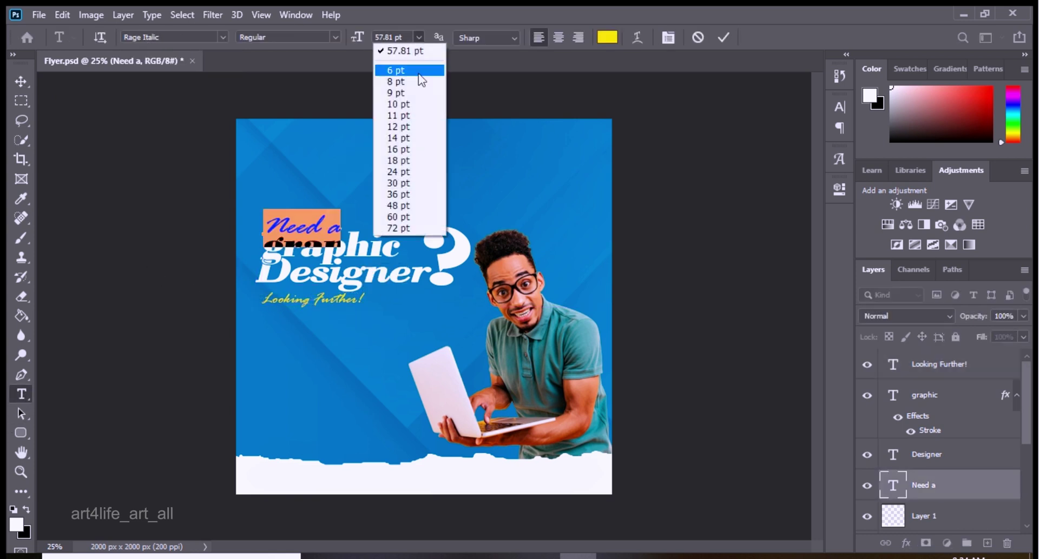
left_click(416, 194)
left_click(419, 36)
left_click(411, 205)
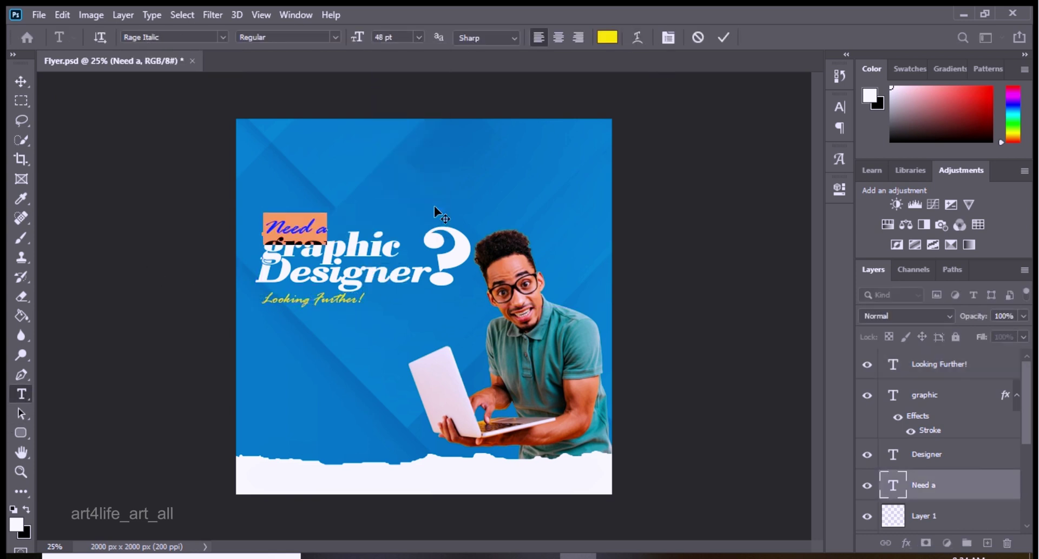
key("ctrl+Return")
key("v")
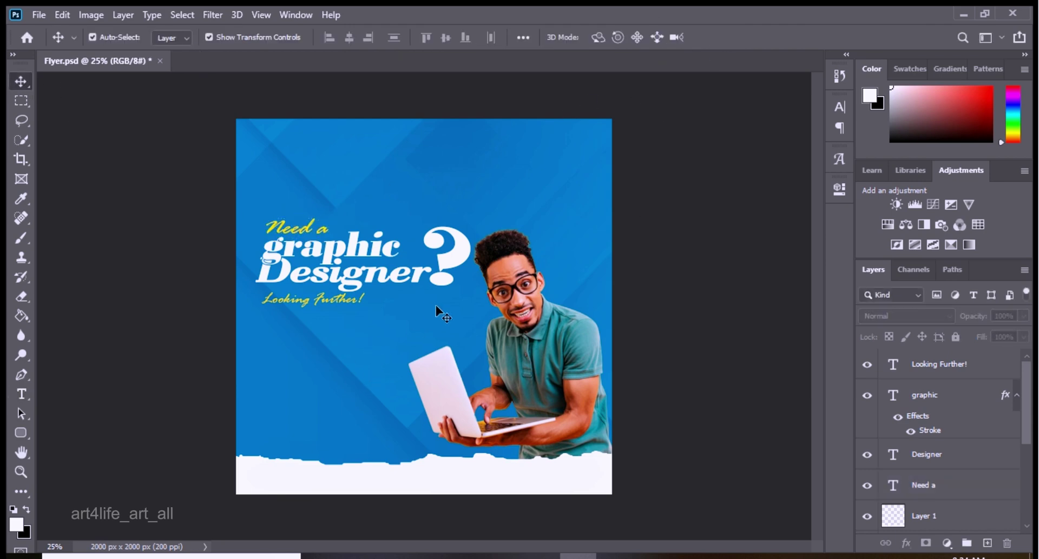
Place the ART4LIFE LOGO image as embedded, shrunk and moved toward the top corner
left_click(38, 15)
left_click(54, 309)
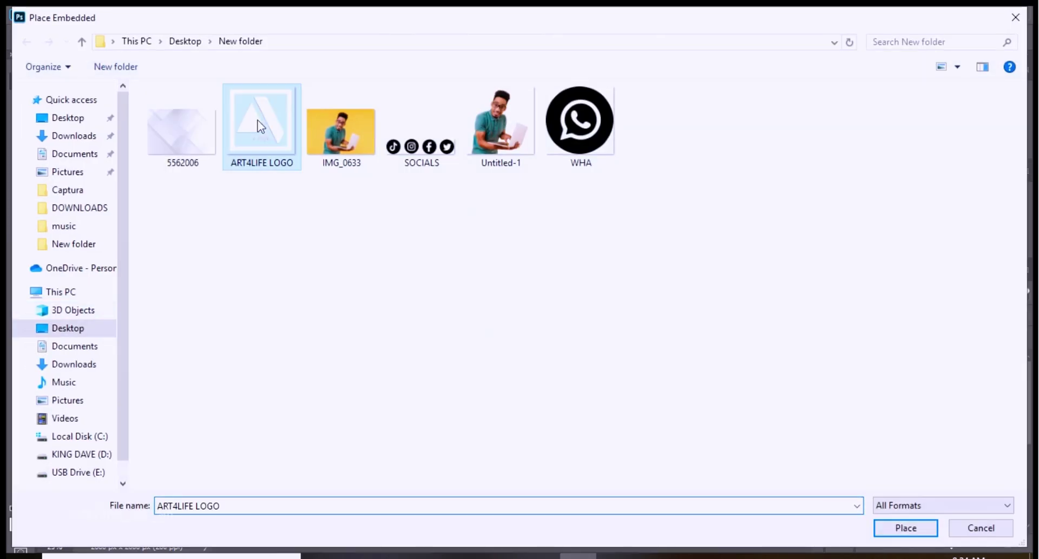
double_click(261, 126)
mouse_move(625, 508)
left_mouse_down()
mouse_move(297, 184)
mouse_move(433, 158)
mouse_move(439, 166)
mouse_move(262, 144)
left_mouse_up()
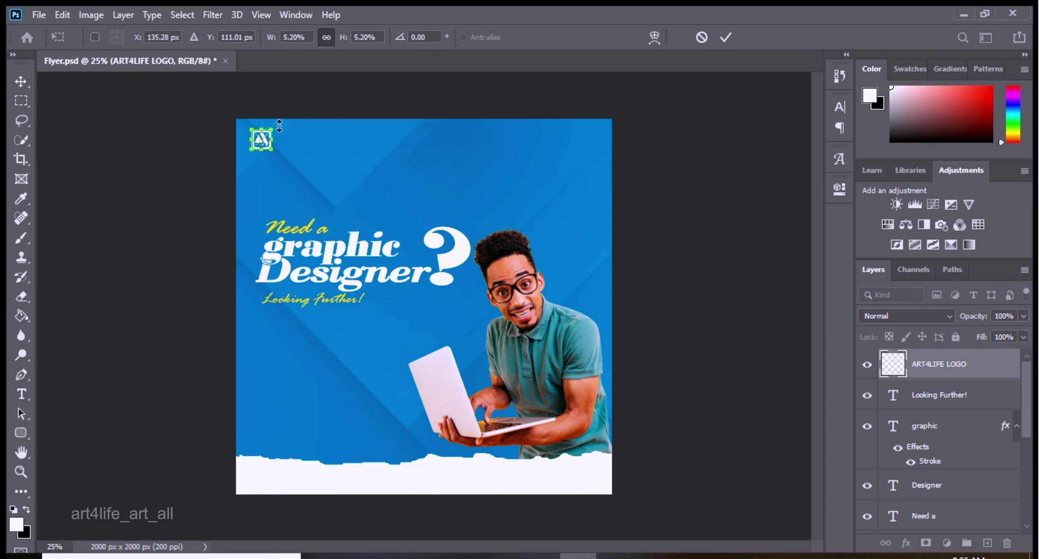
left_click_drag(272, 129, 262, 133)
left_click(728, 39)
Fine-tune the logo's position in the top-left corner
key("ctrl+t")
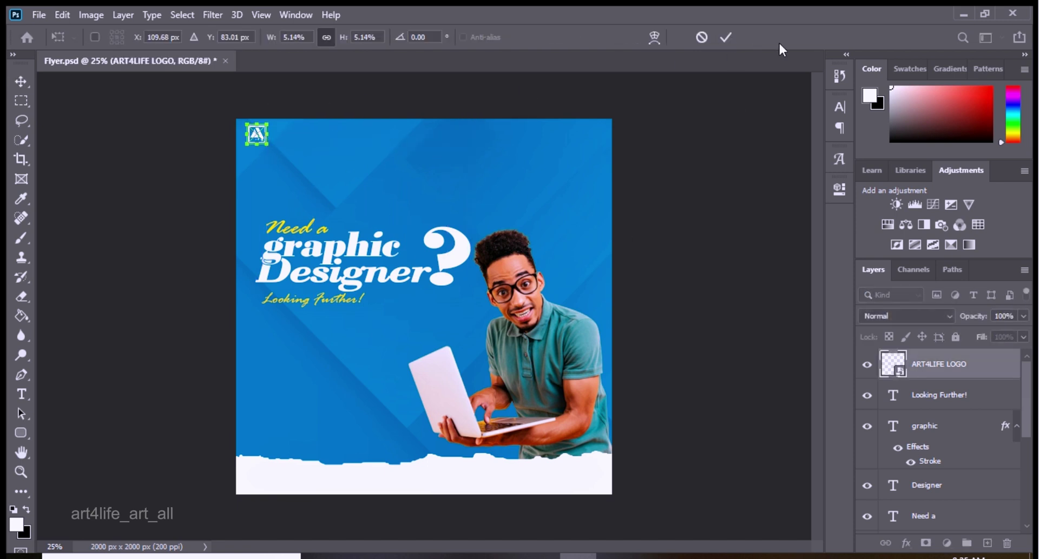
key("Return")
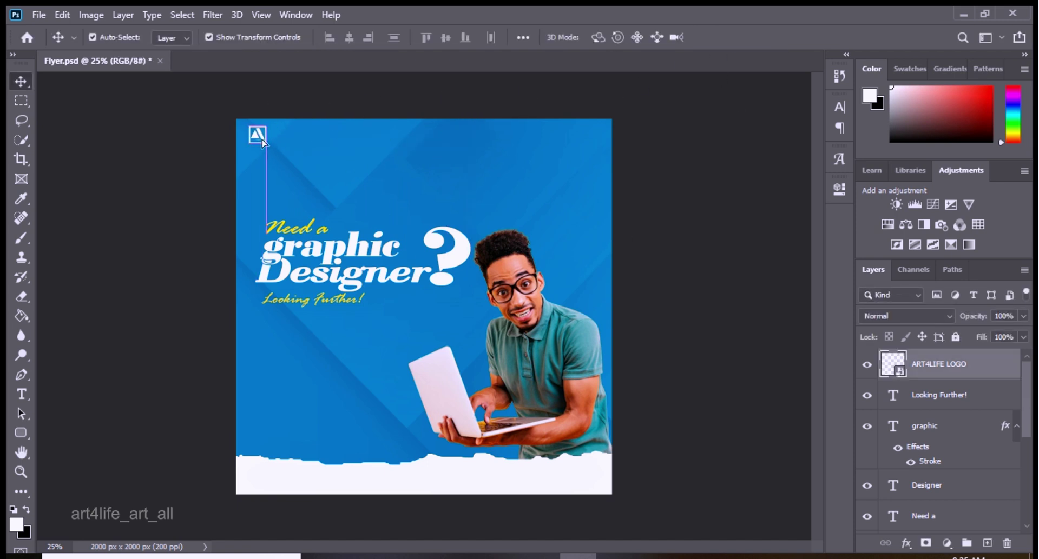
left_click_drag(260, 140, 262, 142)
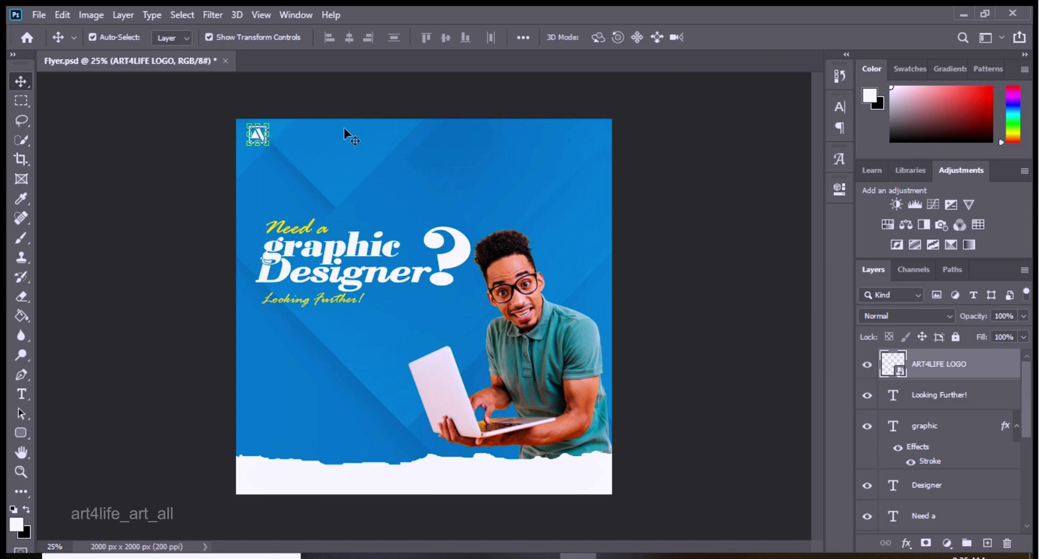
left_click(365, 145)
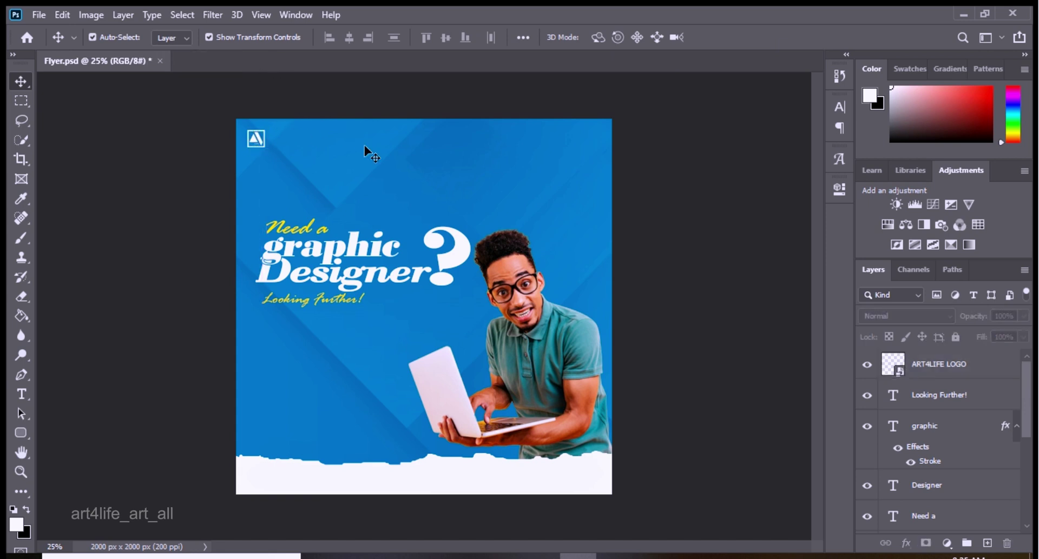
Type ART4LIFE on the flyer and try Broadway as its font
left_click(22, 395)
left_click(301, 361)
type("ART4LI")
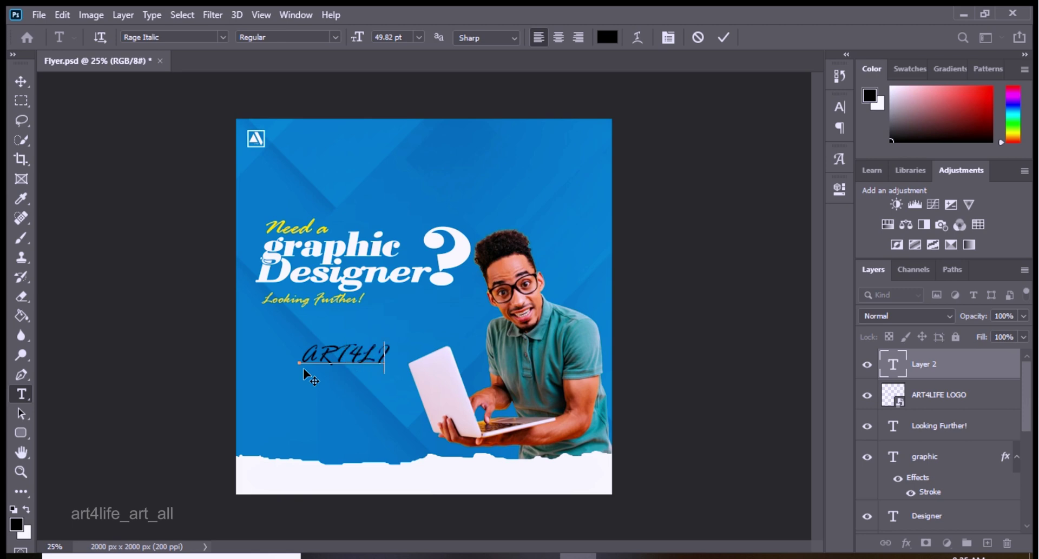
type("FE")
key("ctrl+a")
left_click(222, 37)
scroll(379, 151, "down", 2)
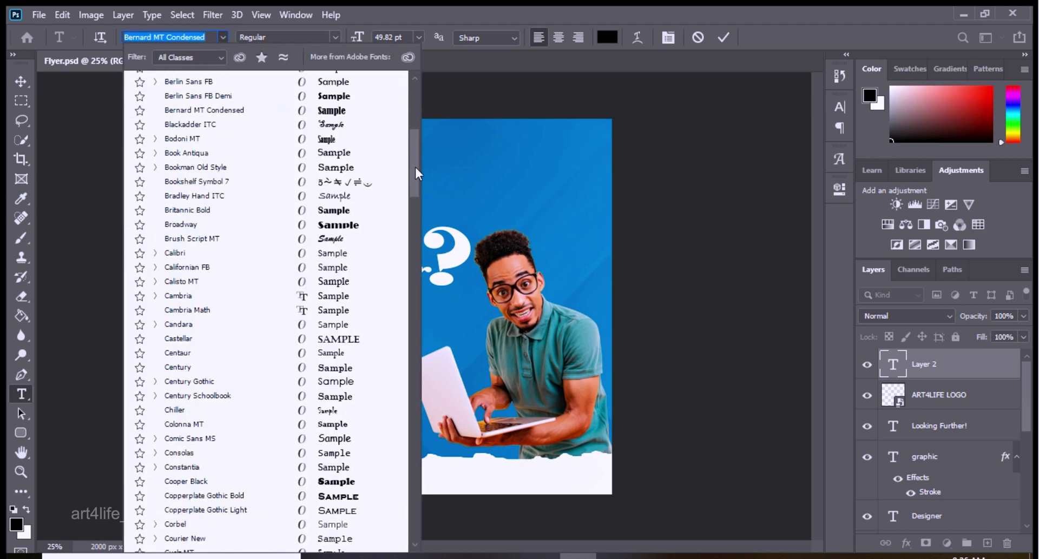
scroll(416, 172, "down", 1)
left_click(349, 193)
Change the ART4LIFE font to Arial Black at a smaller size
left_click(223, 34)
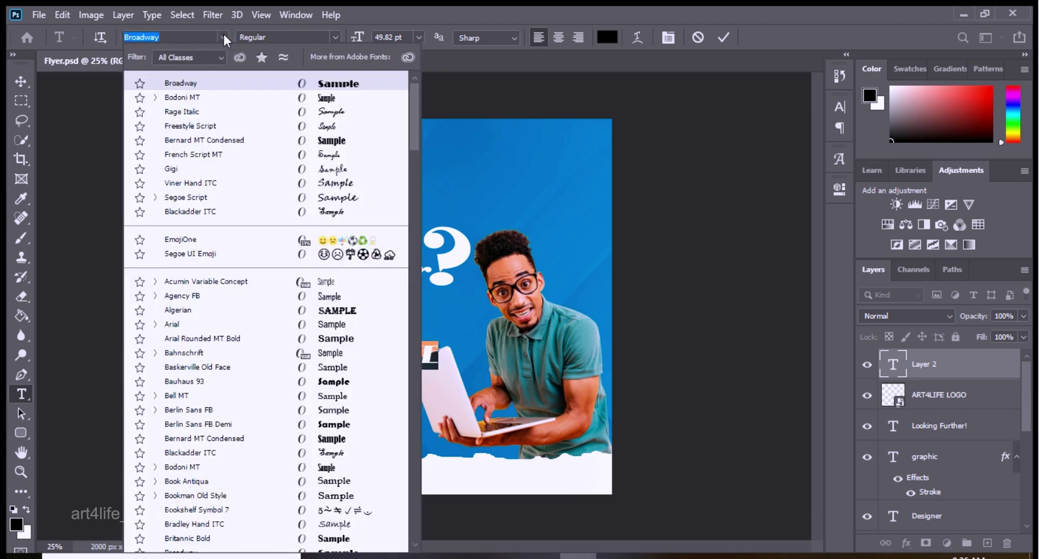
type("Arial")
key("Return")
left_click(319, 34)
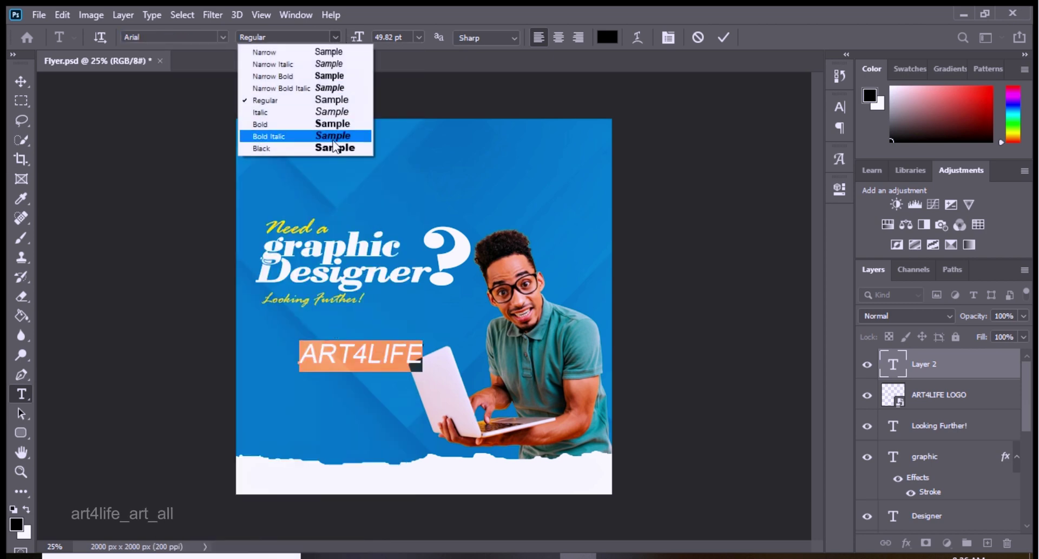
left_click(259, 148)
left_click(668, 37)
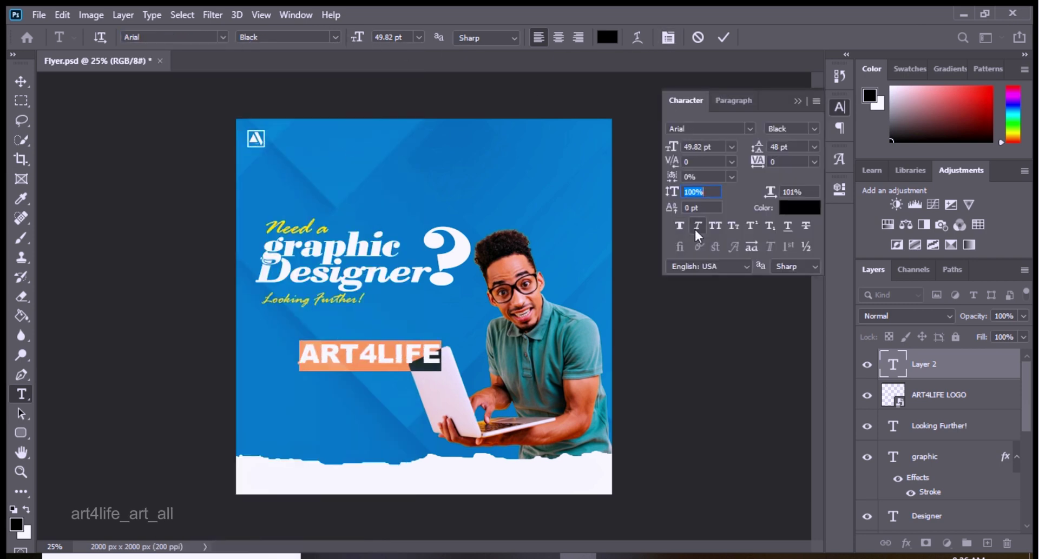
left_click(730, 146)
left_click(707, 293)
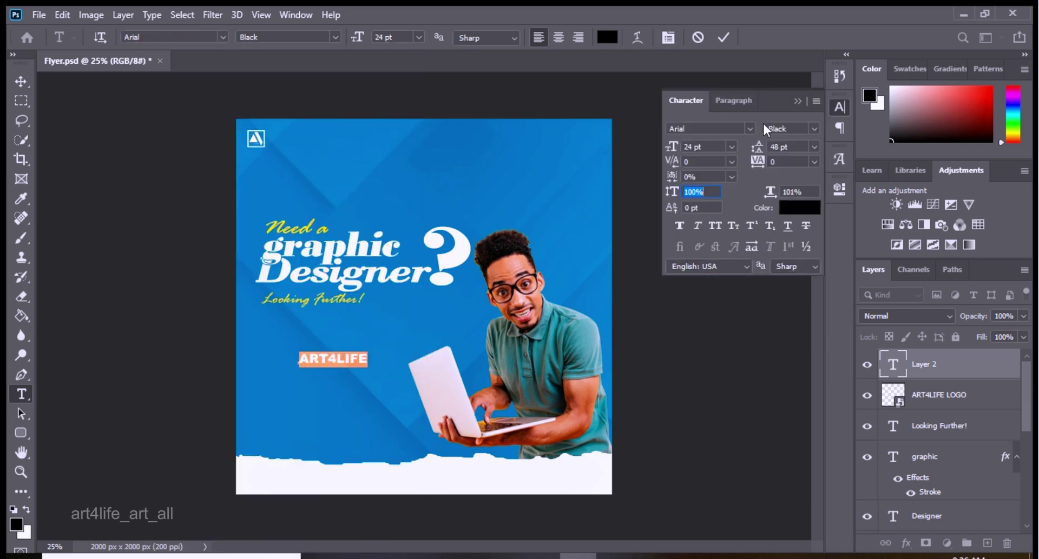
Colour ART4LIFE white and move it right beside the top-left logo
left_click(21, 81)
left_click_drag(328, 357, 298, 130)
left_click(21, 395)
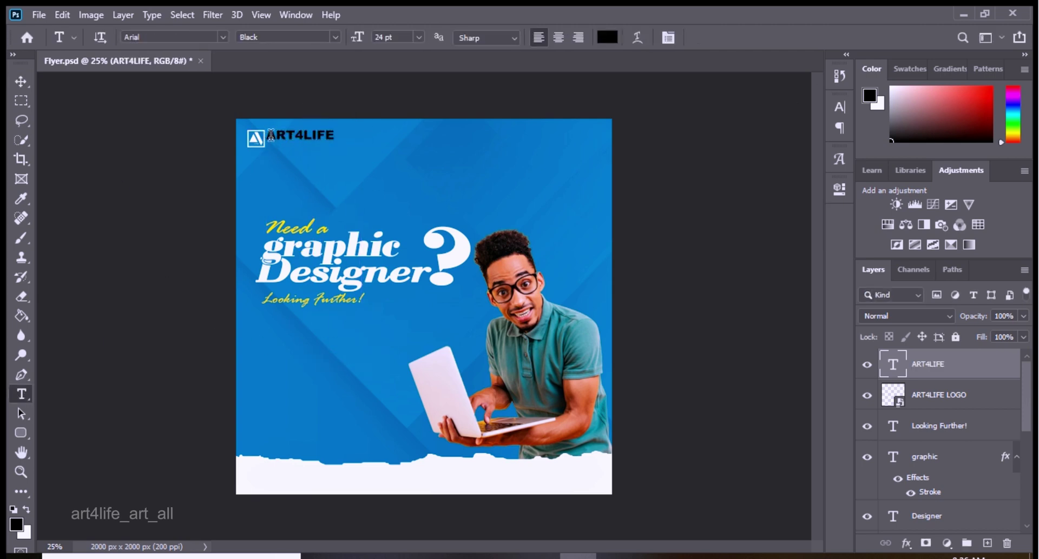
double_click(300, 136)
left_click(607, 37)
left_click(558, 229)
left_click(890, 224)
left_click(21, 81)
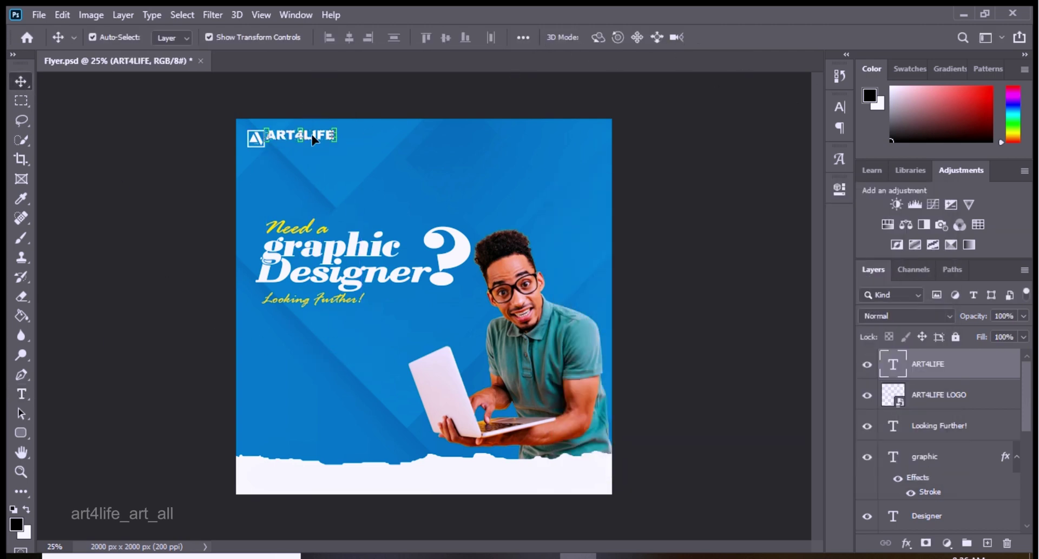
left_click_drag(295, 137, 300, 137)
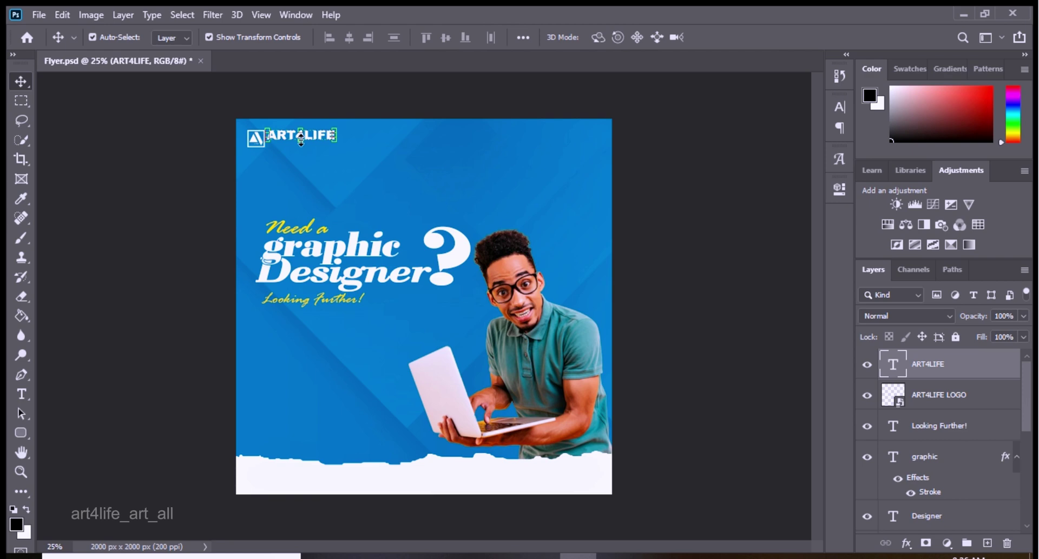
left_click(337, 108)
Draw a thin 2 px rounded-rectangle line under ART4LIFE
key("u")
scroll(270, 259, "up", 3)
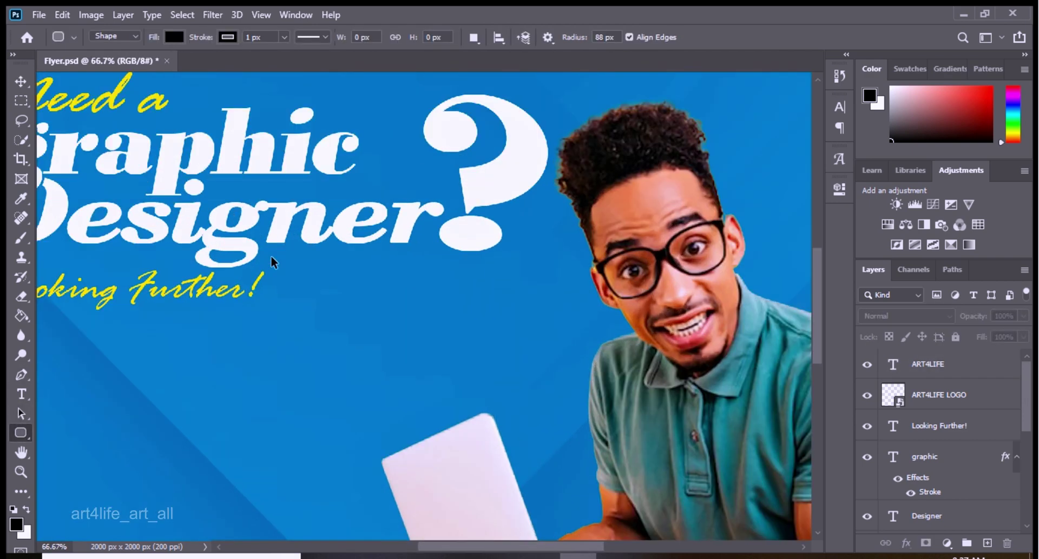
scroll(273, 259, "up", 1)
scroll(273, 259, "down", 2)
left_click_drag(817, 300, 817, 244)
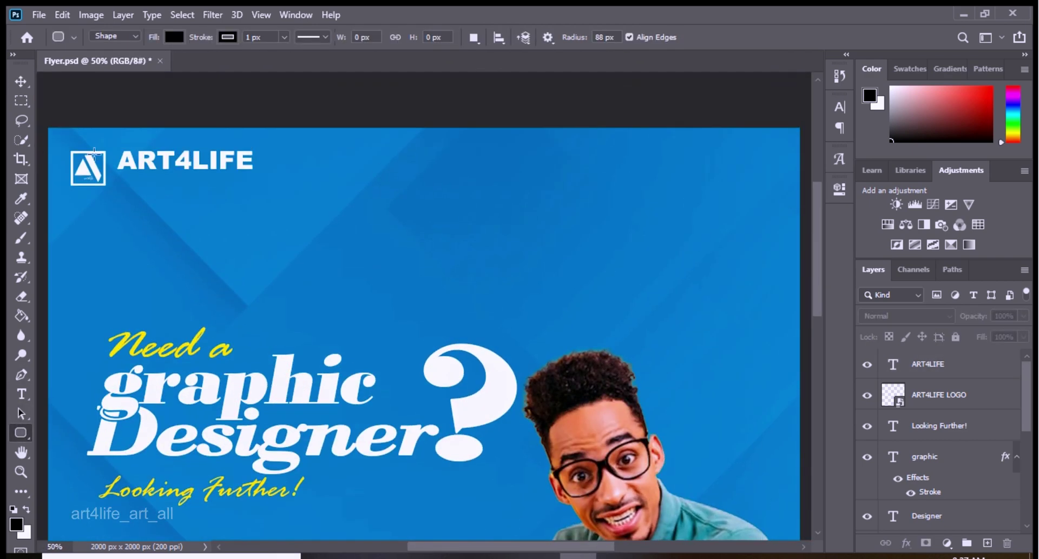
left_click_drag(117, 171, 253, 172)
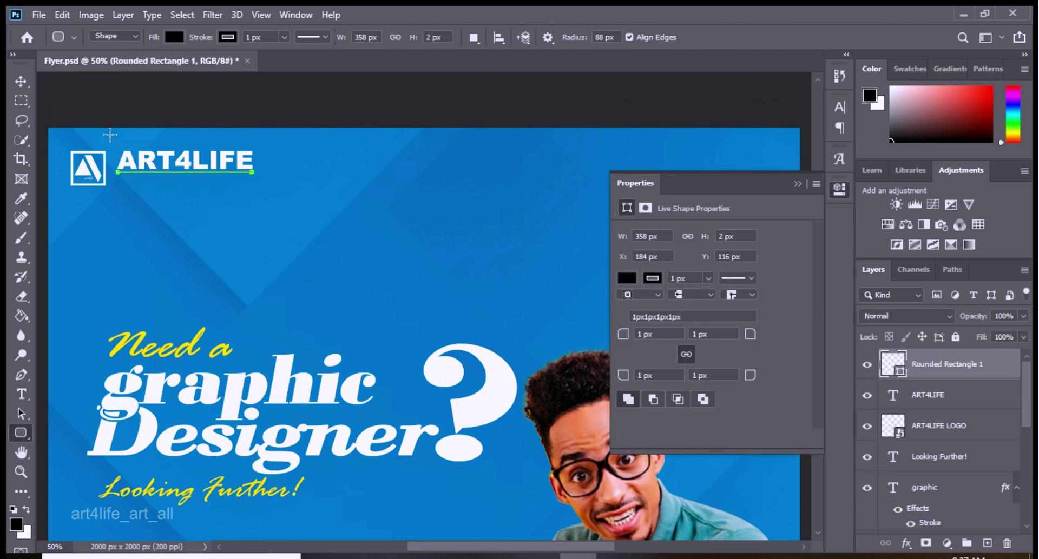
Give the underline a white fill and zoom out to the whole flyer
left_click(228, 37)
left_click(174, 36)
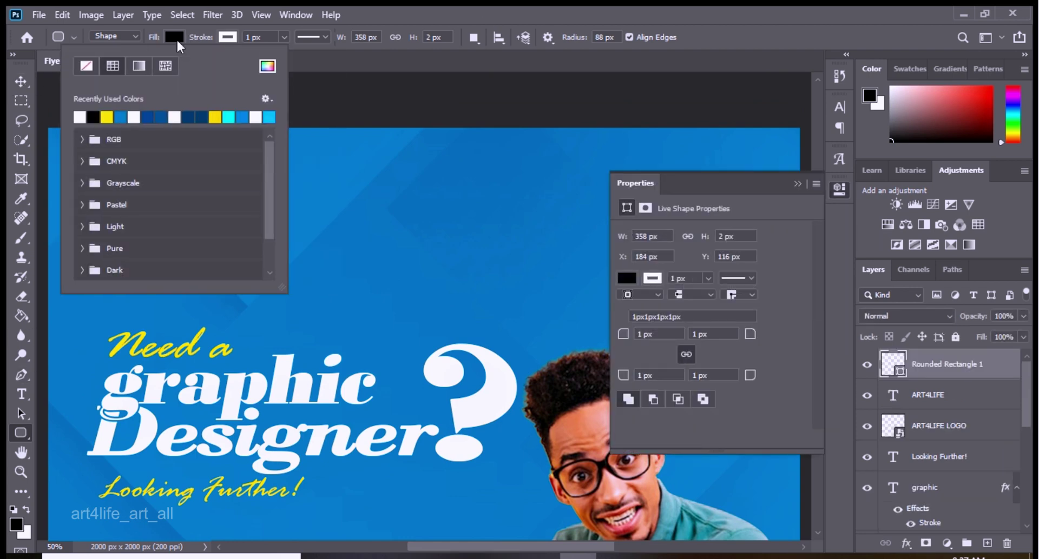
left_click(81, 115)
key("v")
left_click(798, 184)
left_click(205, 184)
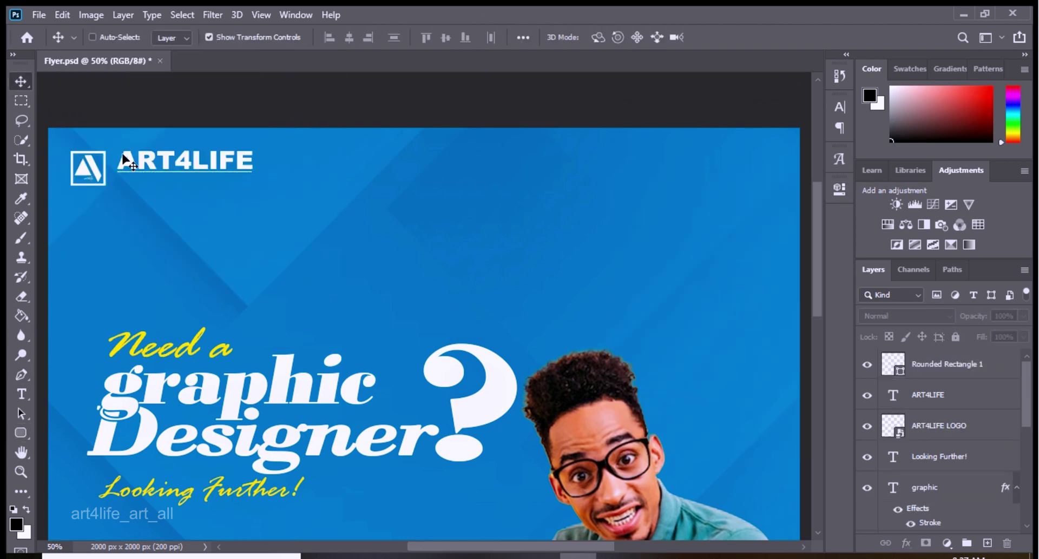
key("ctrl+minus")
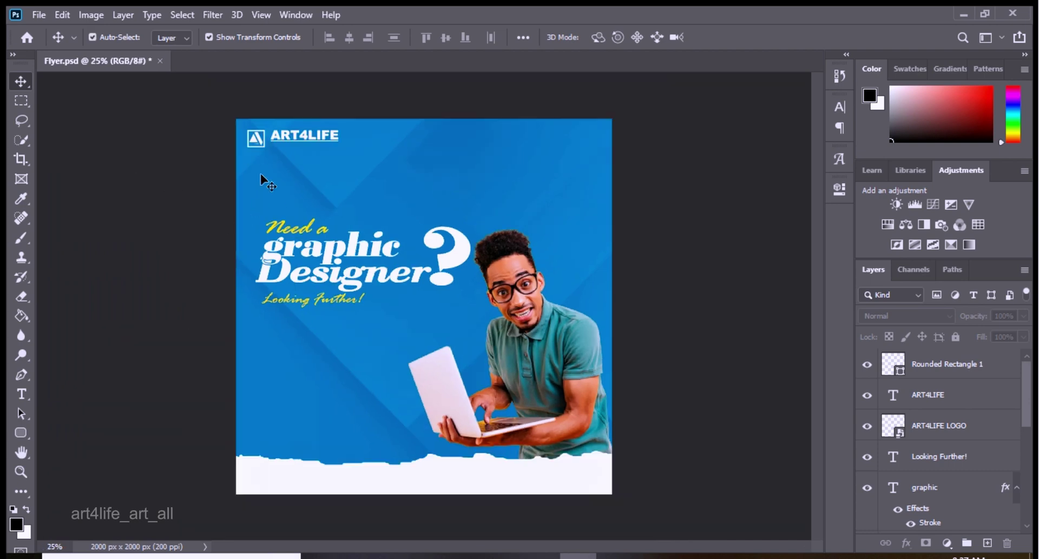
Nudge the logo slightly left using Free Transform
left_click(258, 139)
left_click(304, 145)
key("ctrl+t")
key("Escape")
left_click(261, 137)
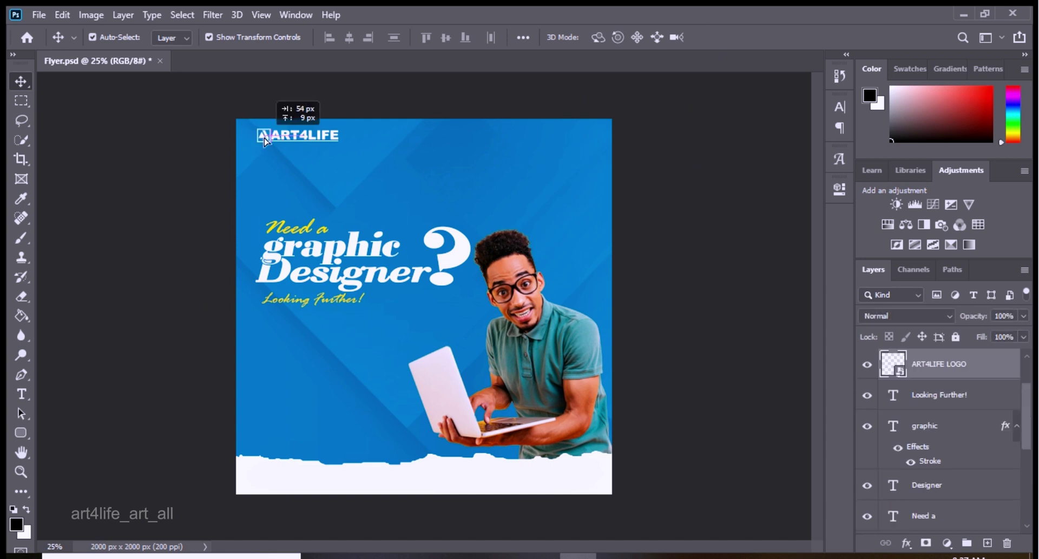
key("ctrl+t")
left_click(725, 37)
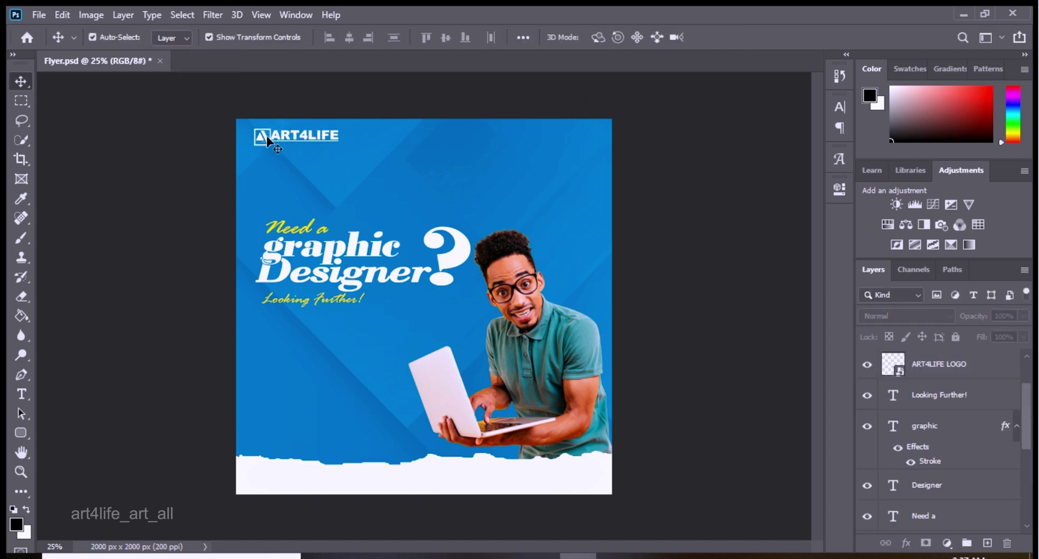
left_click_drag(266, 140, 260, 139)
Check the underline and ART4LIFE text layers, then deselect all layers
left_click(303, 157)
left_click(927, 371)
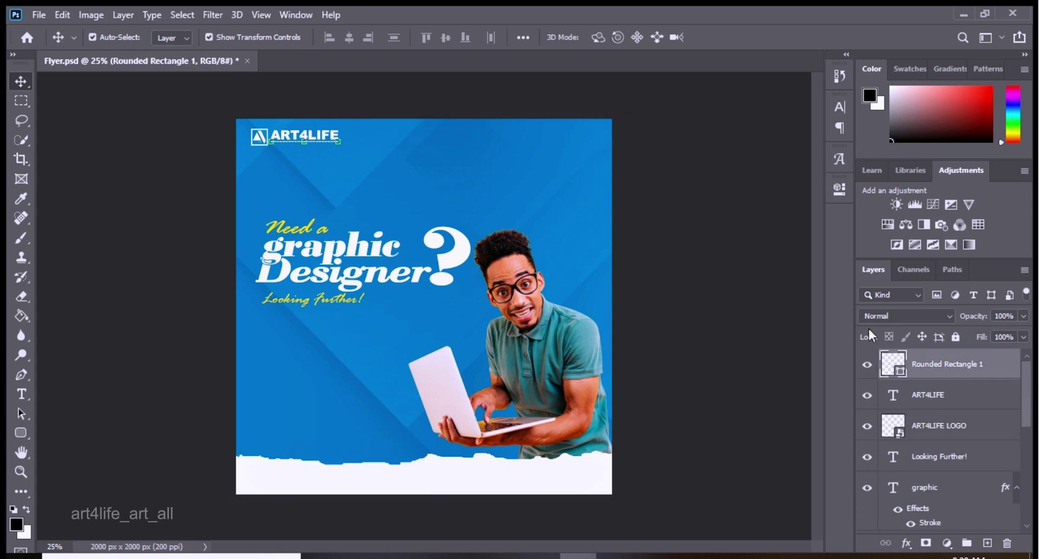
left_click(324, 142)
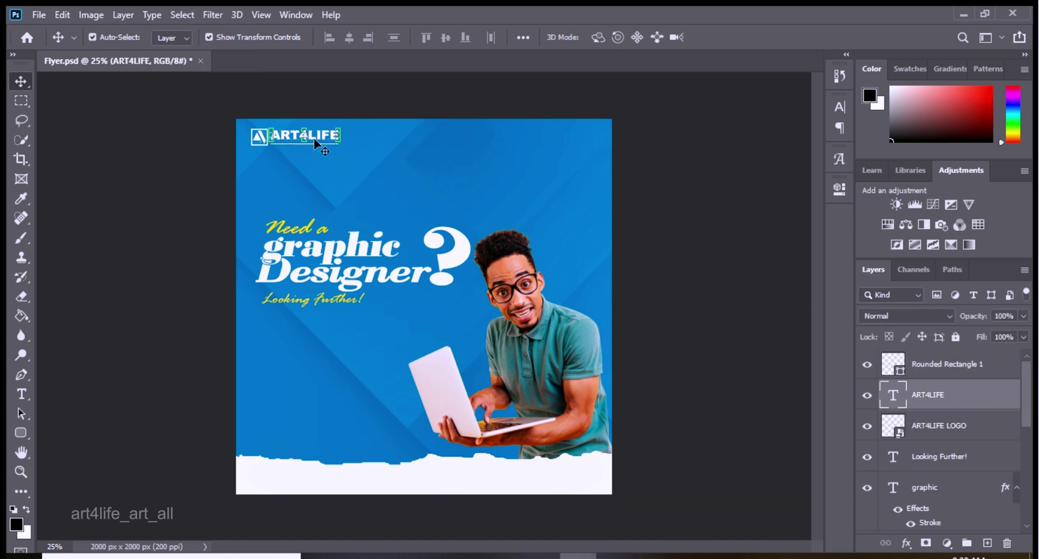
left_click(615, 193)
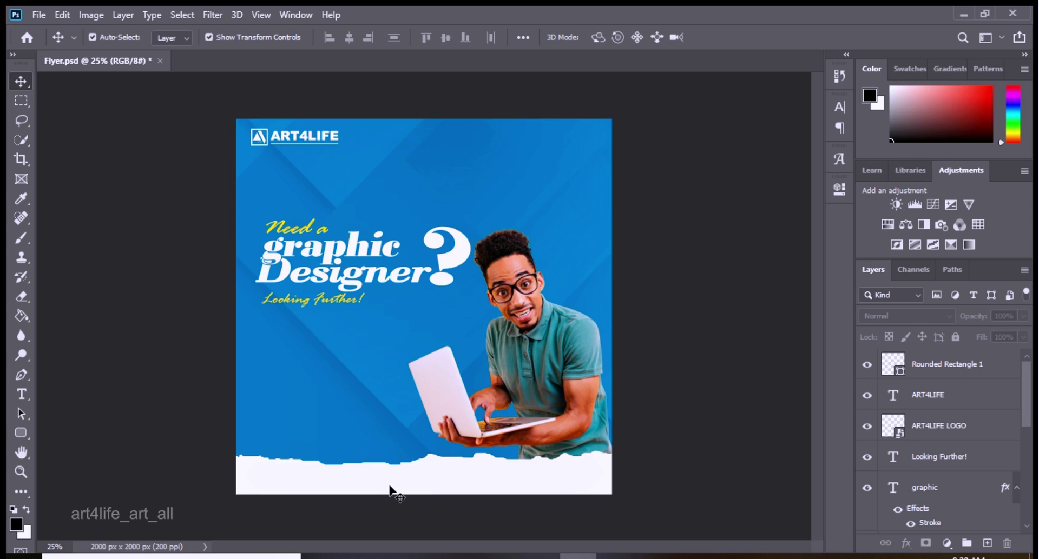
left_click(21, 432)
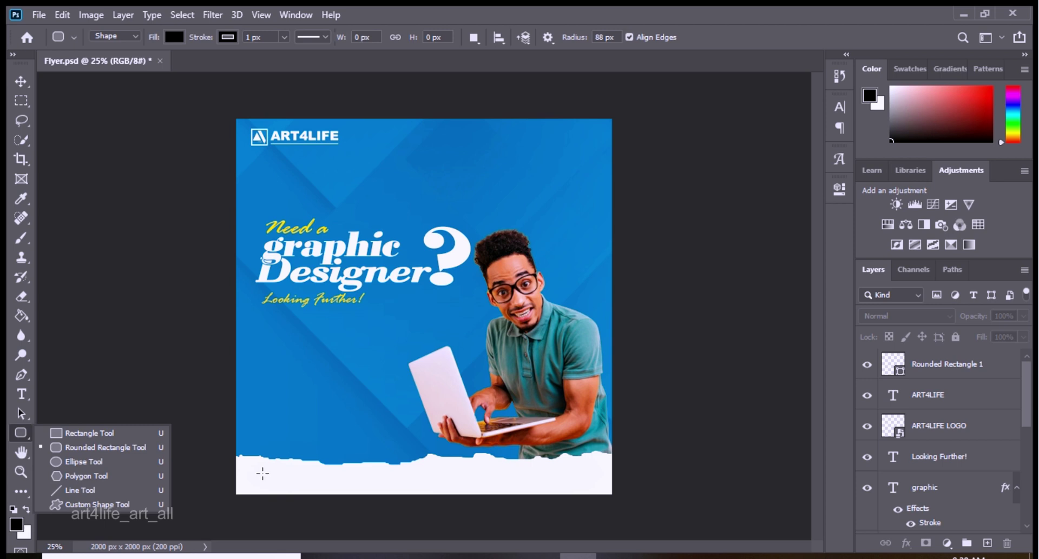
Draw a long unfilled rounded bar across the bottom white strip with an outline
left_click_drag(262, 474, 602, 490)
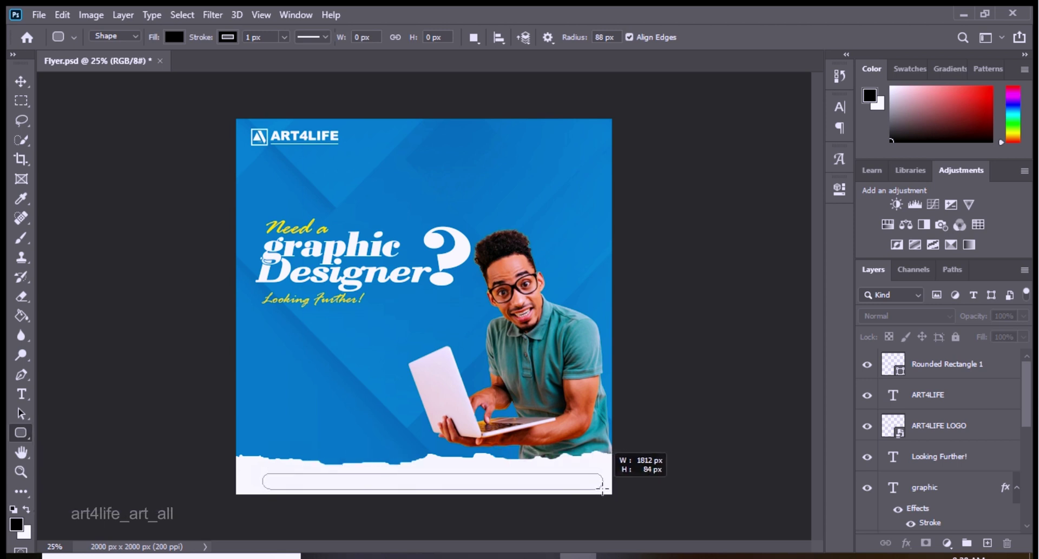
left_click(174, 37)
left_click(86, 66)
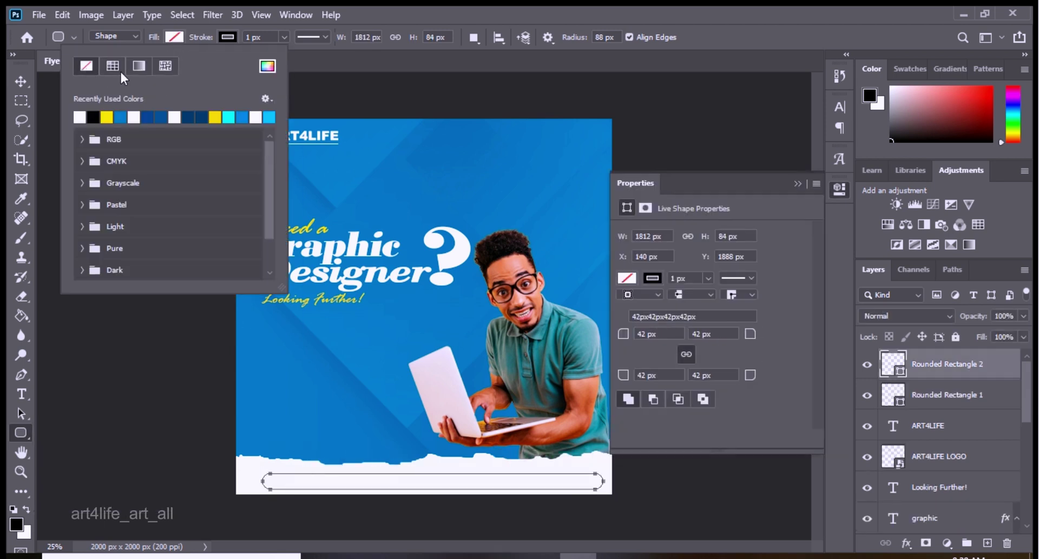
left_click(227, 36)
left_click(160, 117)
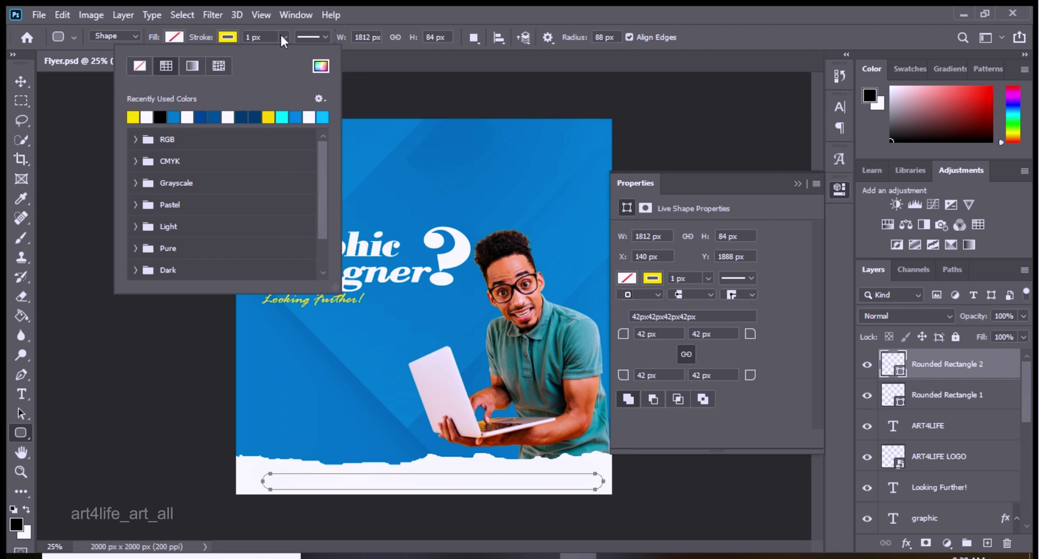
key("Return")
Change the bottom bar's outline colour to blue
key("v")
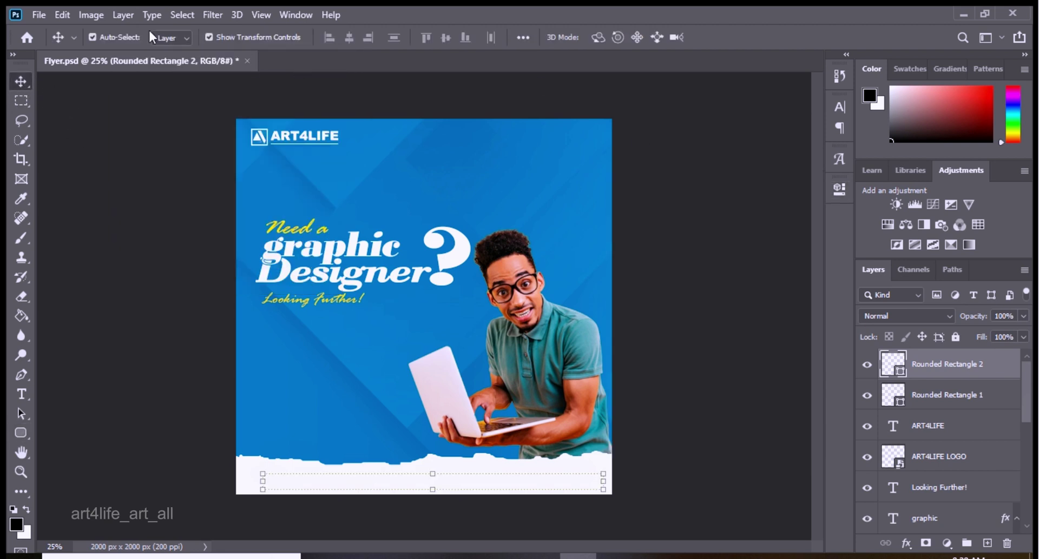
left_click(21, 432)
left_click(174, 37)
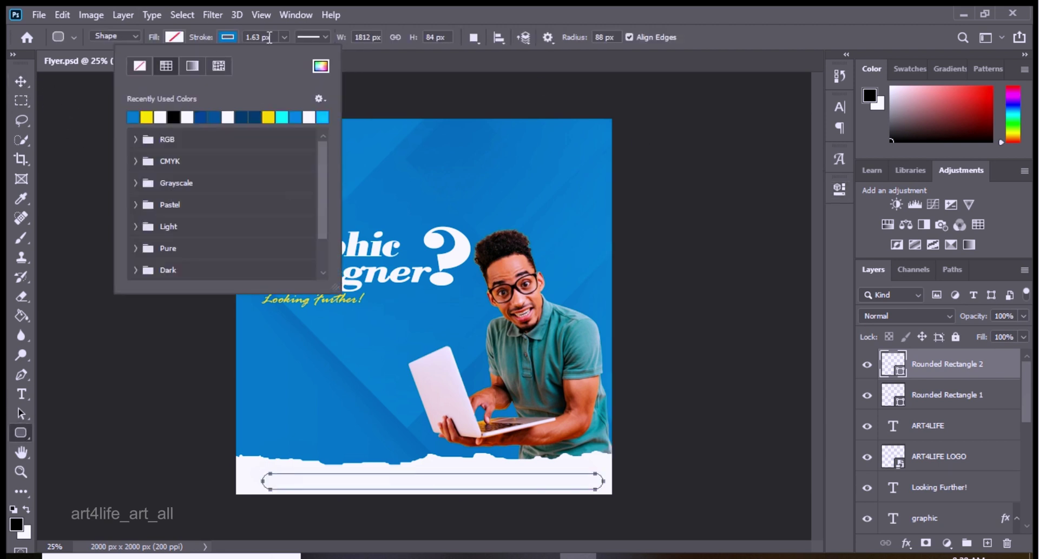
key("Return")
key("v")
left_click(184, 349)
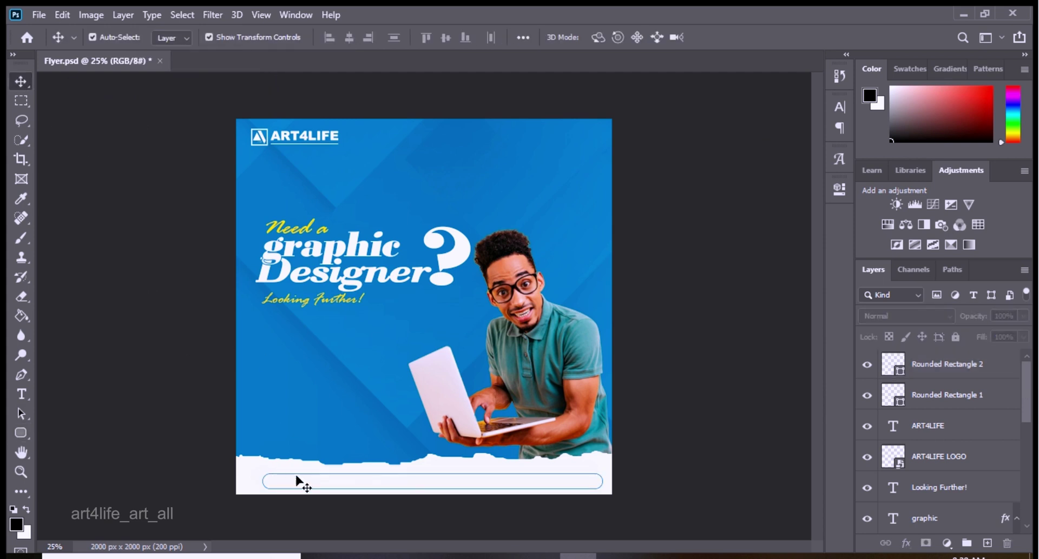
Finalize the blue 1.63 px outline and shift the bar slightly left and up
left_click(21, 433)
left_click(229, 37)
key("Return")
key("v")
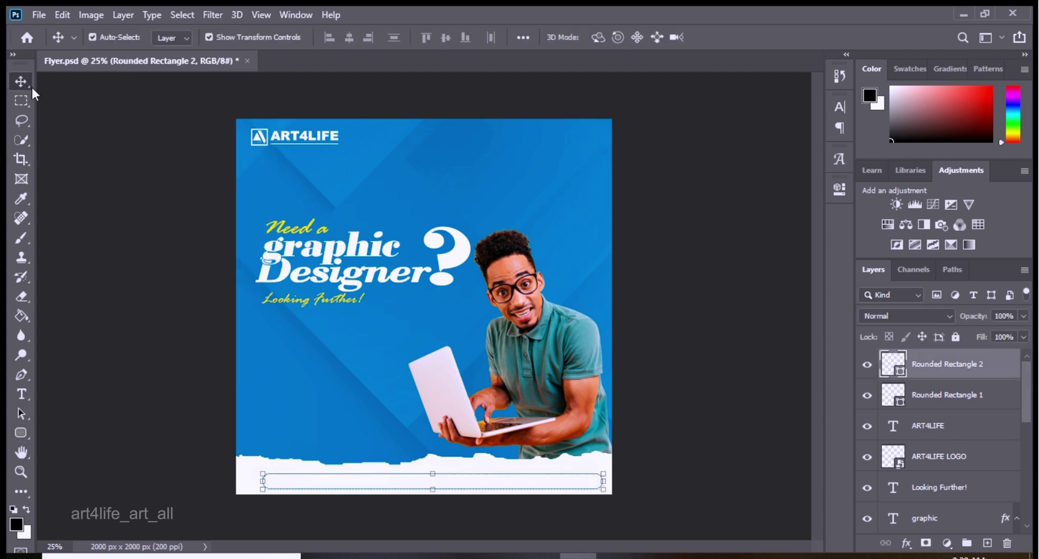
left_click_drag(410, 484, 403, 482)
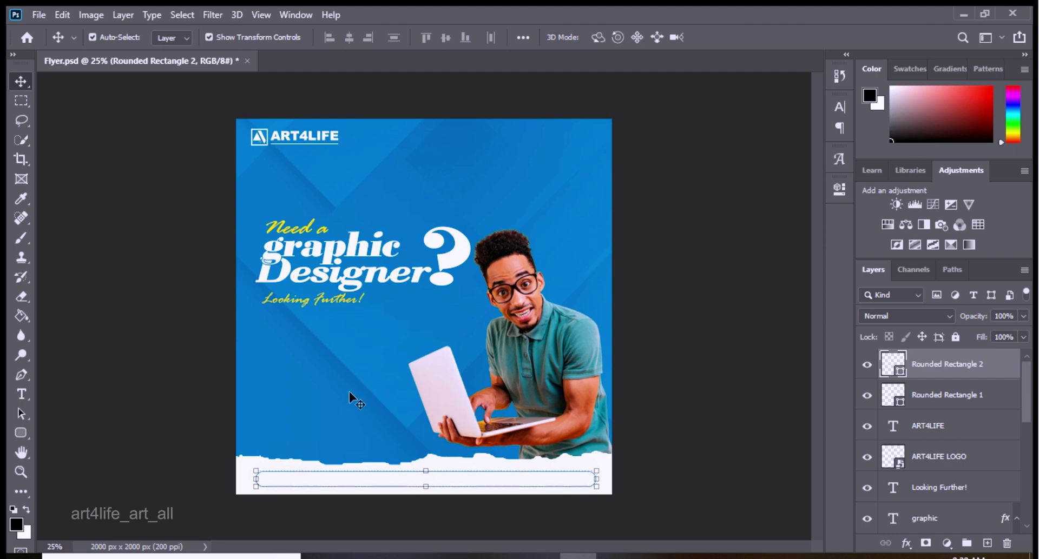
left_click(104, 130)
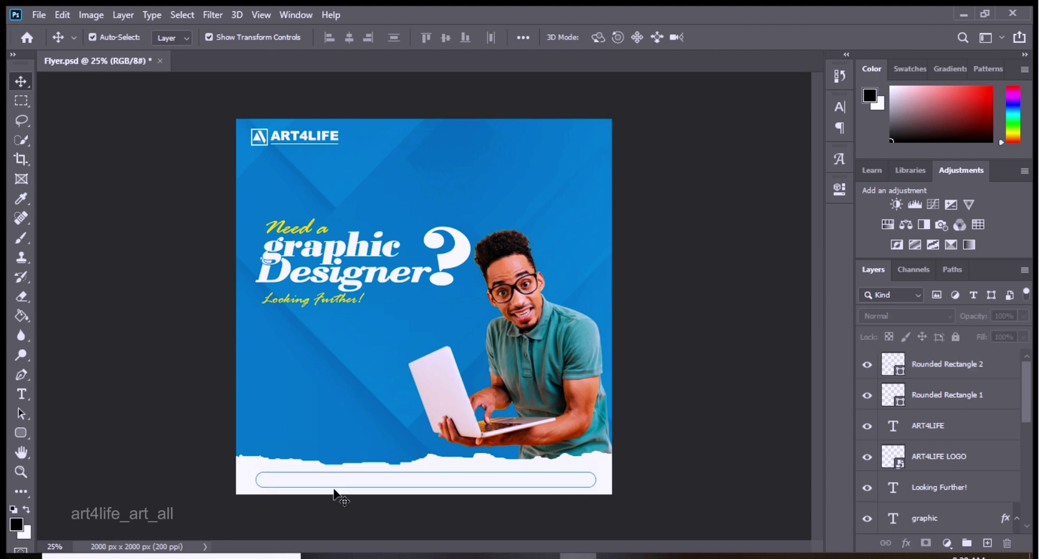
left_click(39, 16)
Place the SOCIALS image, shrink it, and move the icons into the bottom bar's left end
left_click(60, 309)
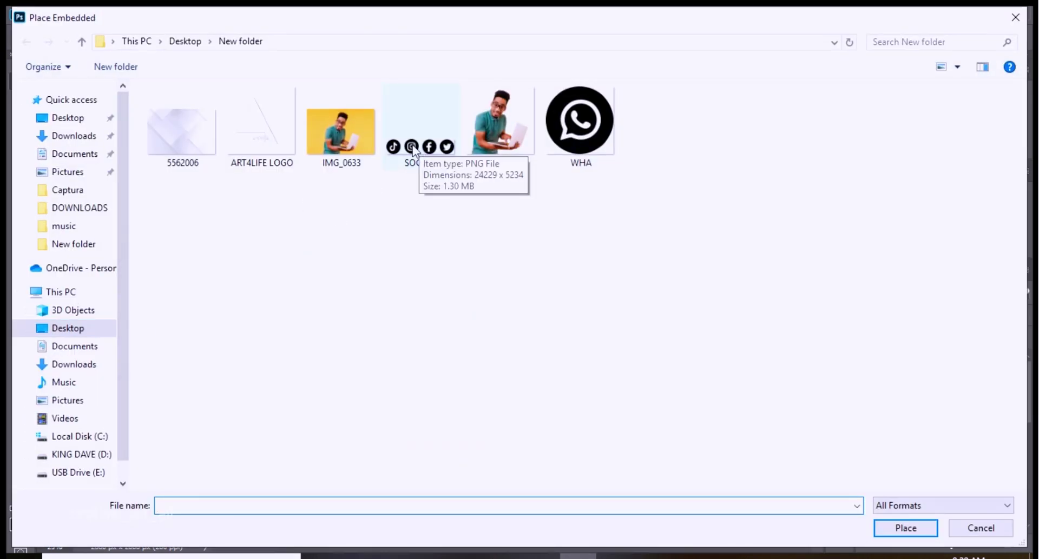
double_click(412, 149)
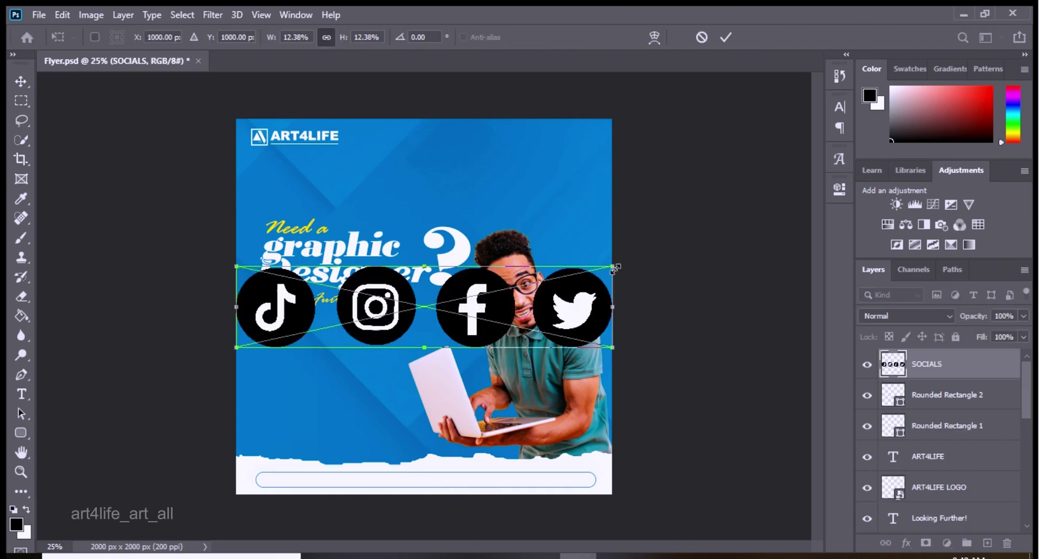
left_click_drag(615, 270, 297, 376)
key("Return")
left_click_drag(280, 342, 306, 482)
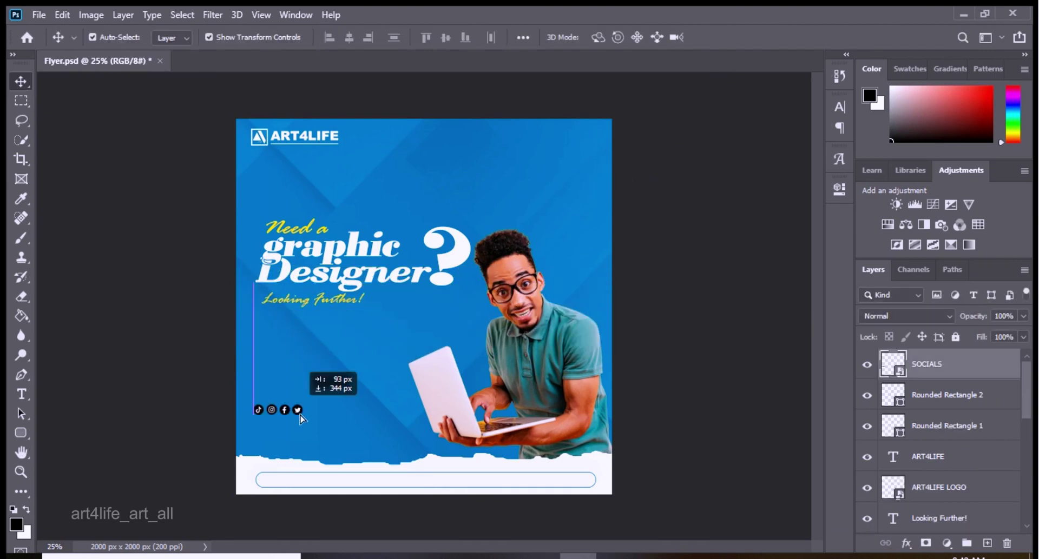
left_click(276, 385)
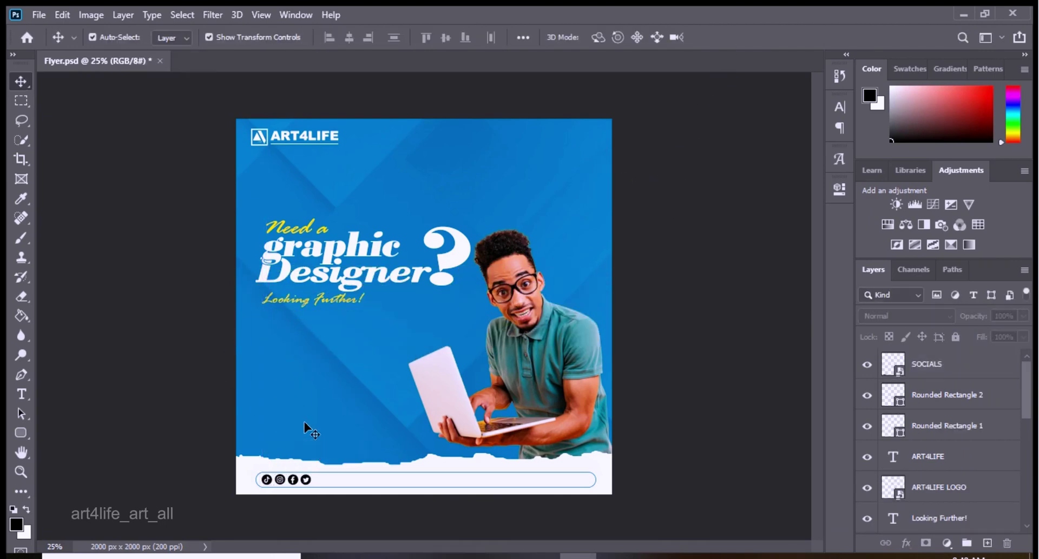
left_click(21, 395)
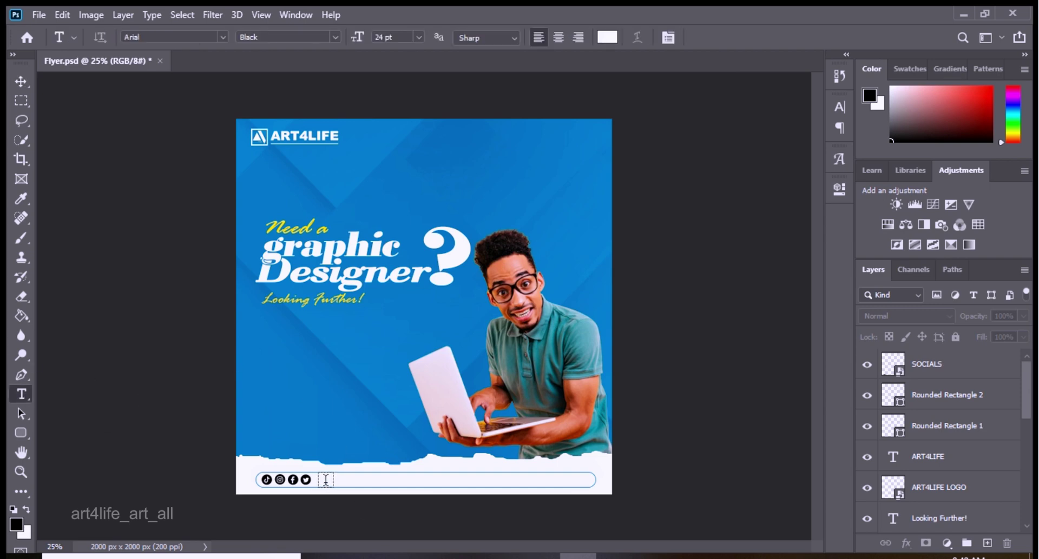
Start the handle text in black and make it bold italic
left_click(275, 371)
left_click(607, 36)
left_click(897, 220)
type("@art4life_art_a")
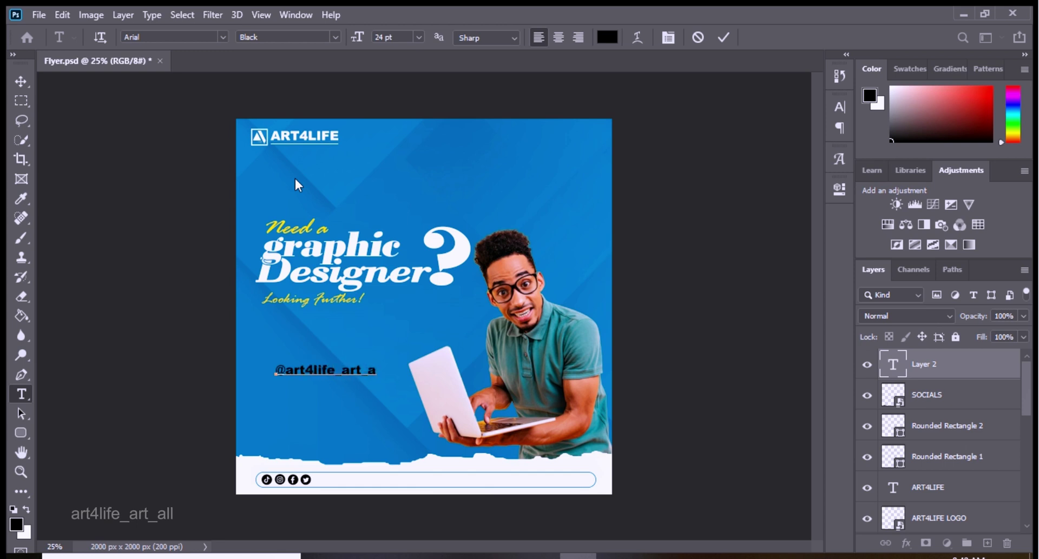
type("ll")
key("ctrl+a")
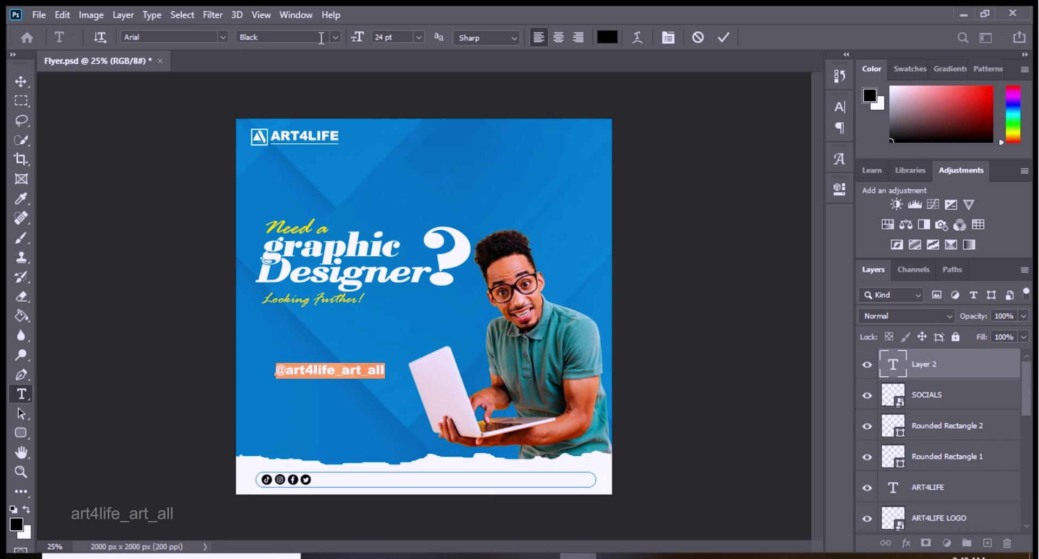
left_click(321, 37)
left_click(335, 139)
Try Freestyle Script for the handle, then set the font back to Arial
left_click(222, 37)
left_click(178, 64)
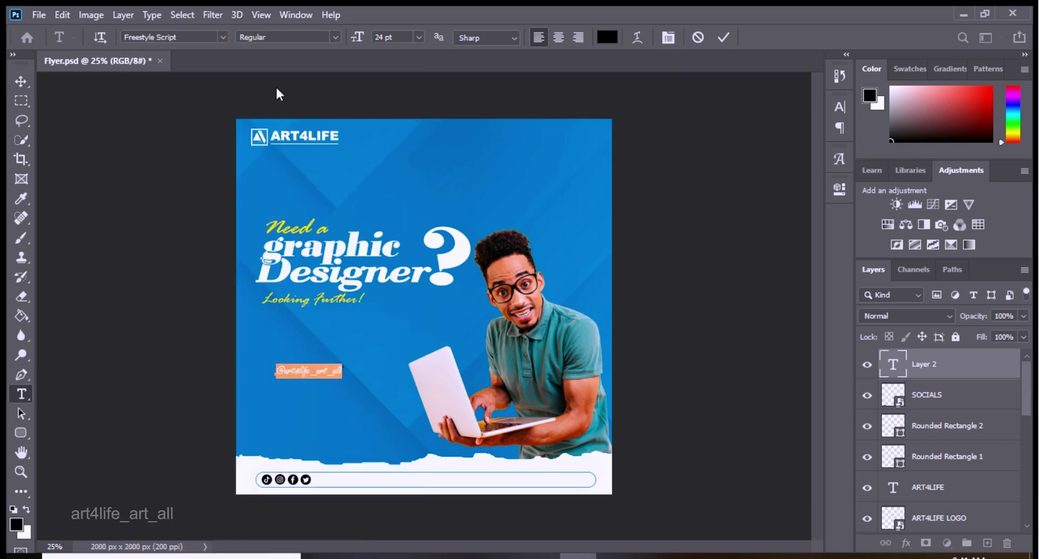
left_click(275, 86)
left_click(222, 37)
left_click(305, 35)
left_click(222, 37)
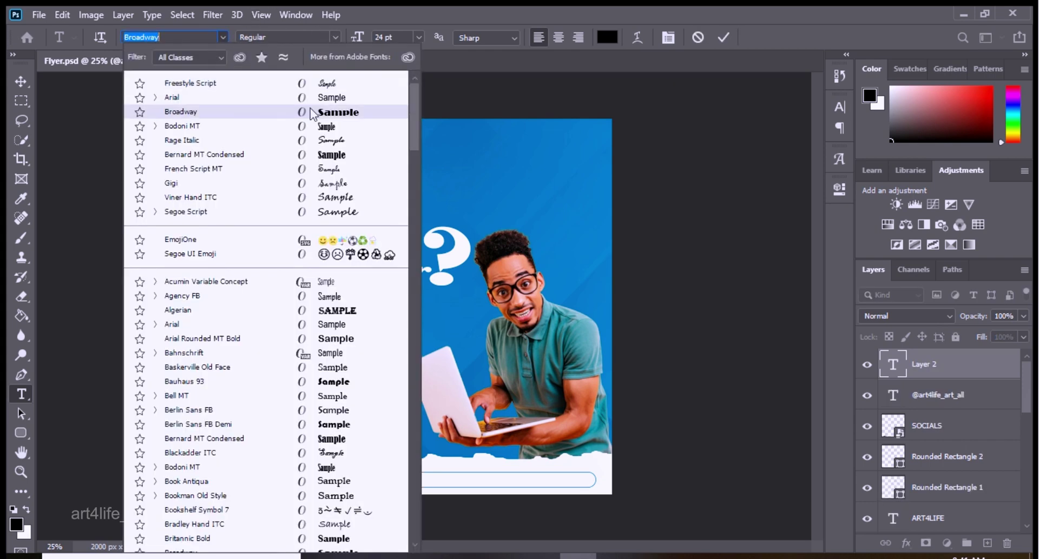
left_click(163, 53)
left_click(278, 370)
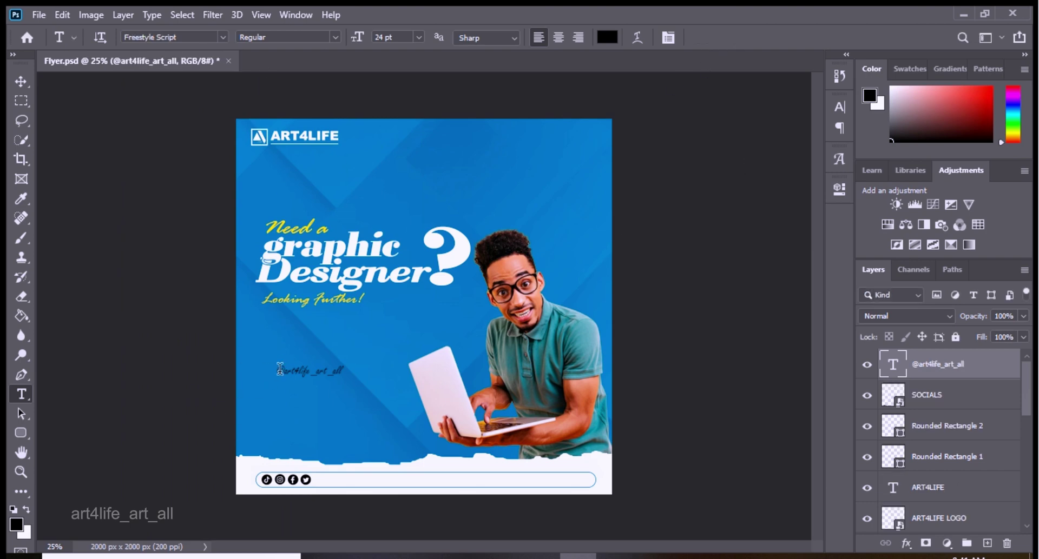
Set the handle to Arial Narrow Bold Italic, 18 pt, with 30 pt leading
key("ctrl+a")
left_click(222, 37)
left_click(335, 37)
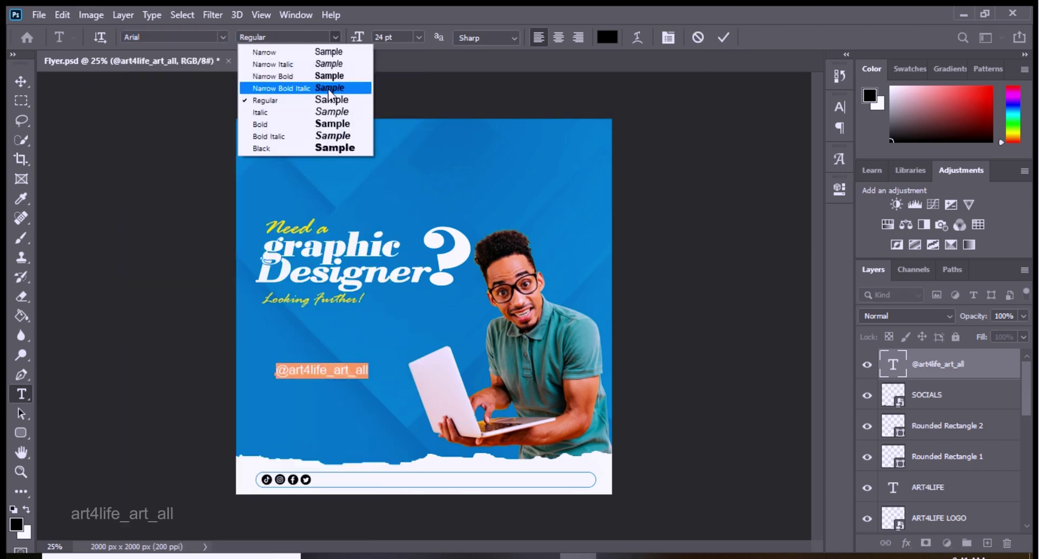
left_click(346, 88)
left_click(667, 39)
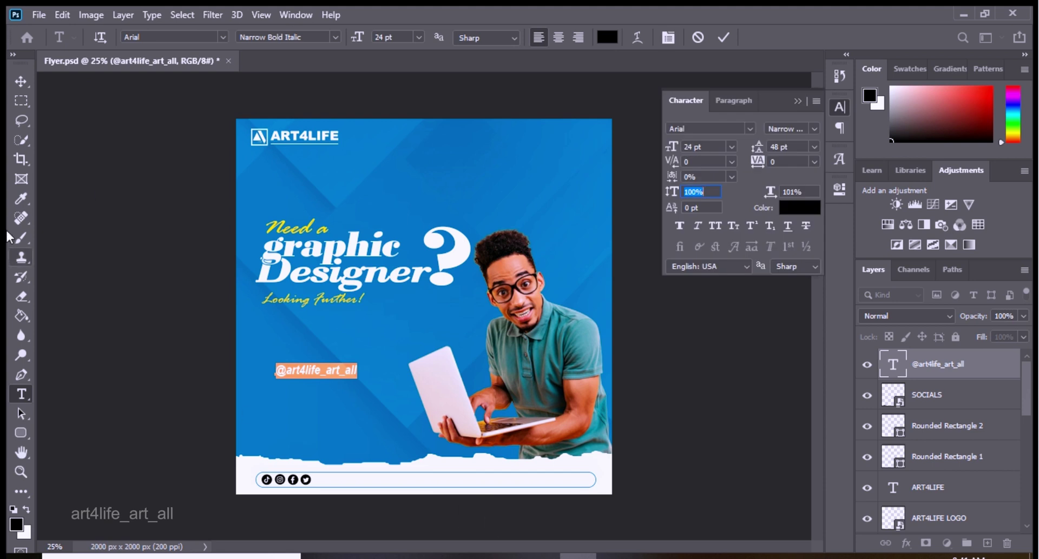
left_click(813, 146)
left_click(784, 289)
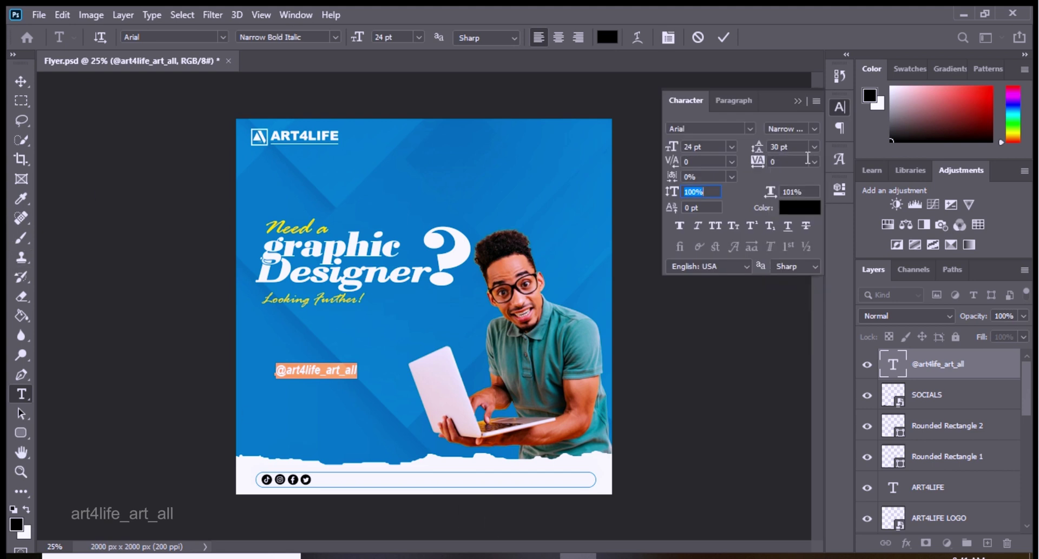
left_click(731, 146)
left_click(703, 257)
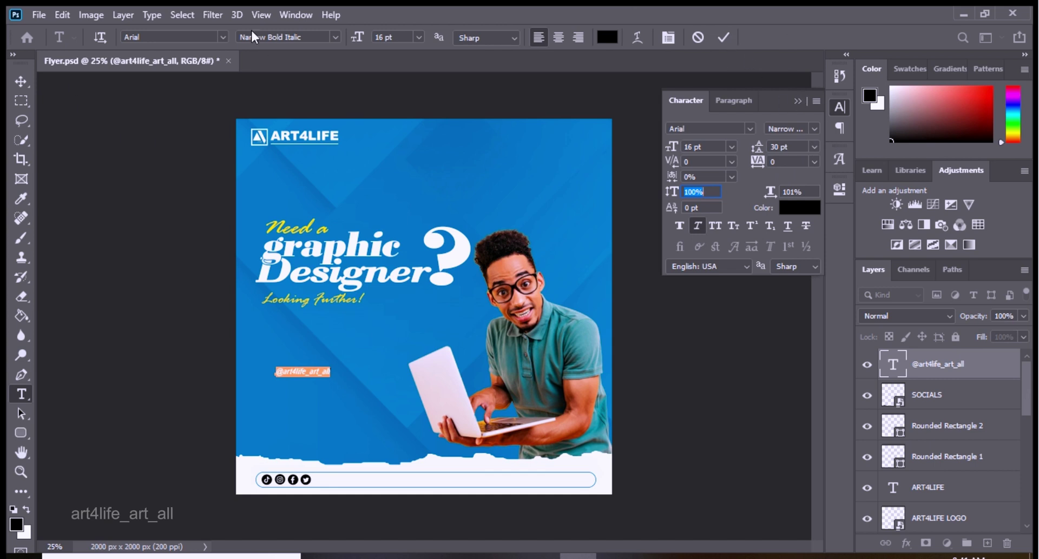
left_click(418, 37)
left_click(398, 172)
Commit the handle and move it into the bottom bar beside the icons
key("ctrl+Return")
key("v")
mouse_move(303, 375)
left_mouse_down()
mouse_move(338, 485)
mouse_move(353, 484)
left_mouse_up()
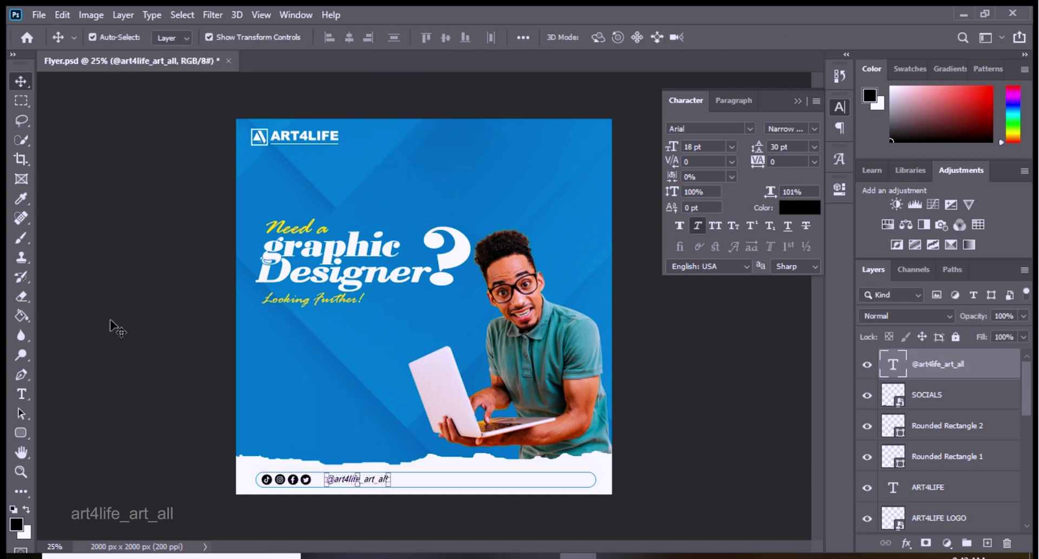
key("ctrl+plus")
Scale the social icons down further inside the bottom bar
scroll(758, 292, "down", 5)
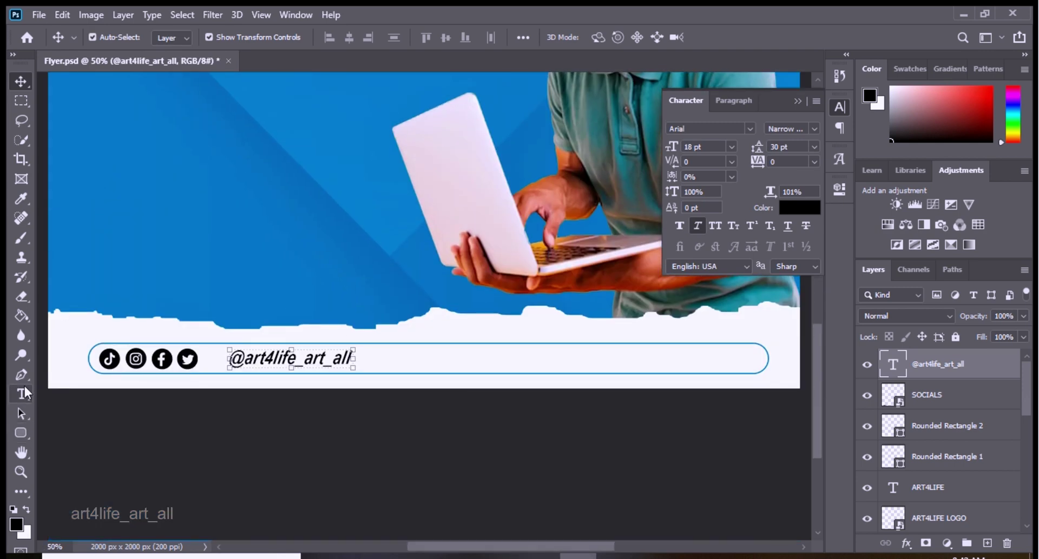
left_click(189, 360)
left_click_drag(201, 370, 172, 367)
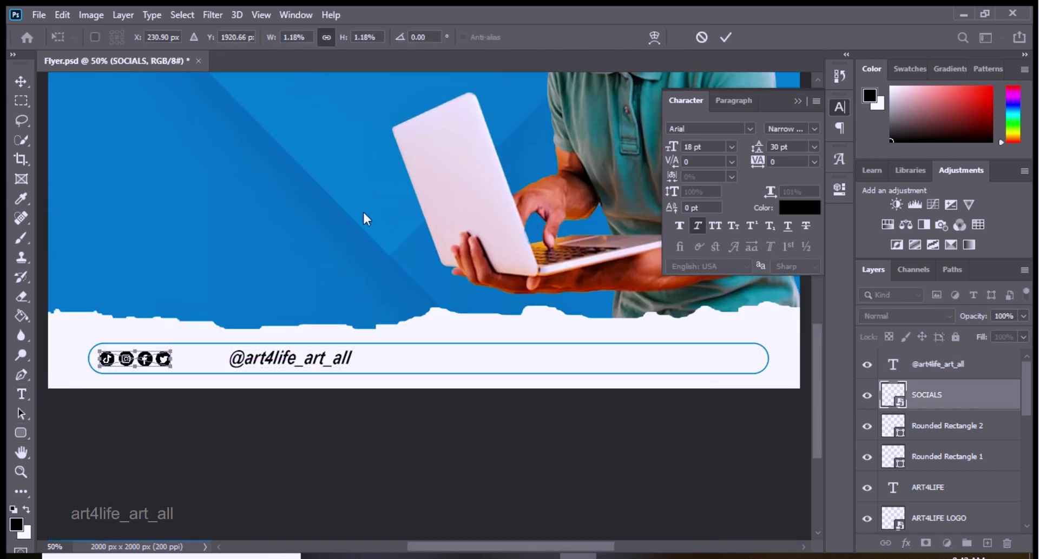
key("Return")
left_click(20, 401)
left_click_drag(99, 388, 41, 89)
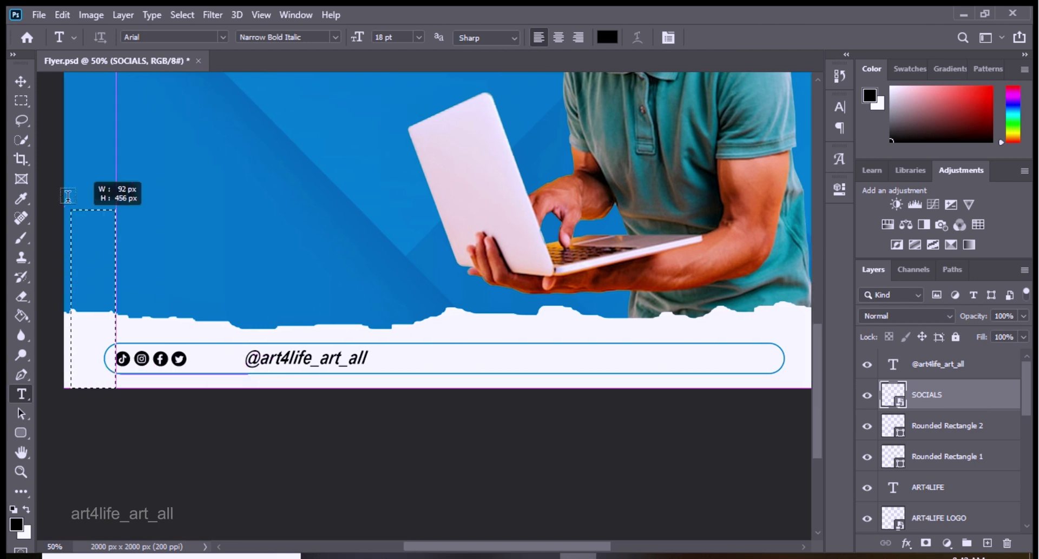
left_click(704, 44)
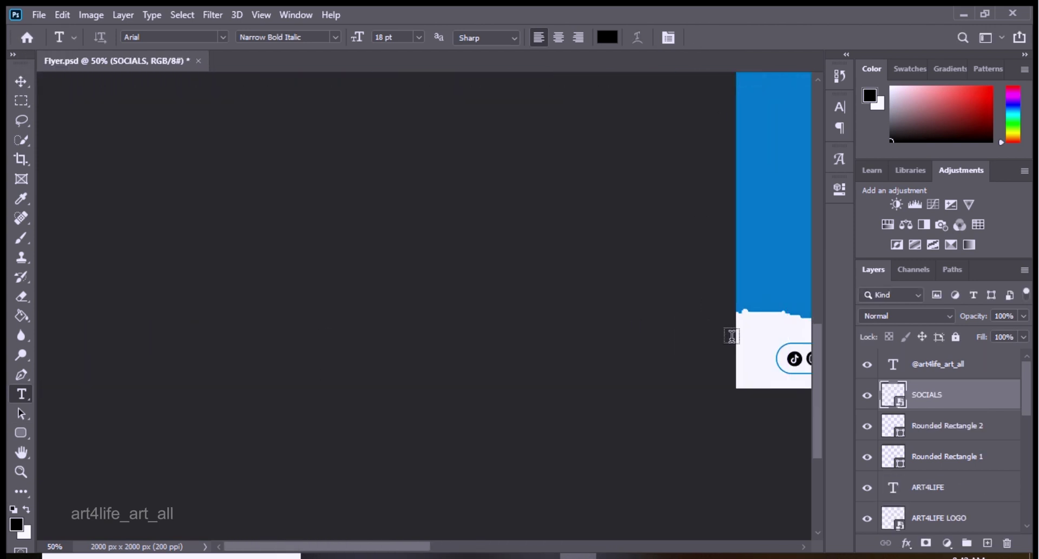
scroll(413, 413, "right", 10)
Set the handle text to Narrow Italic with letter spacing 25
left_click(347, 357)
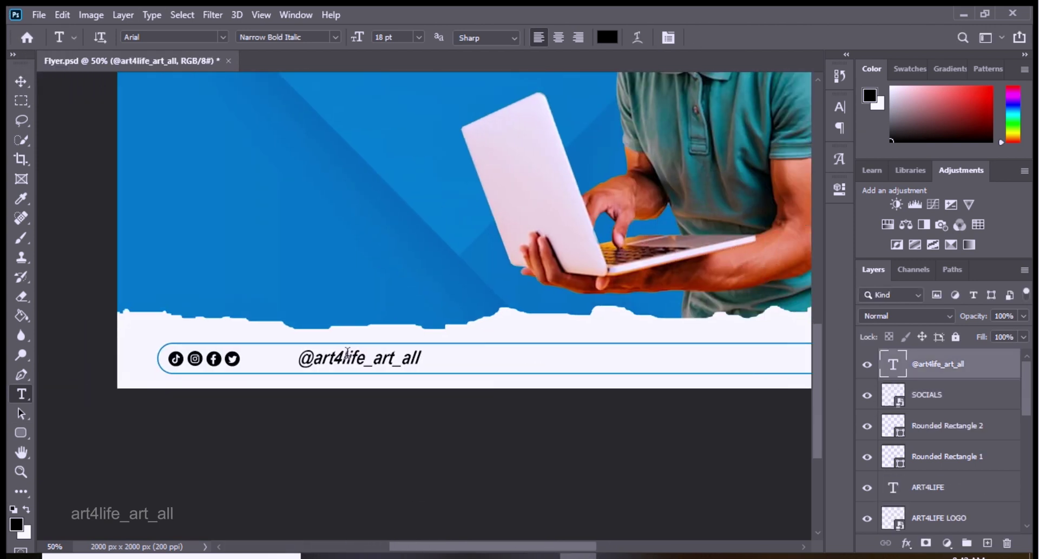
left_click_drag(297, 358, 427, 358)
left_click(333, 37)
left_click(325, 59)
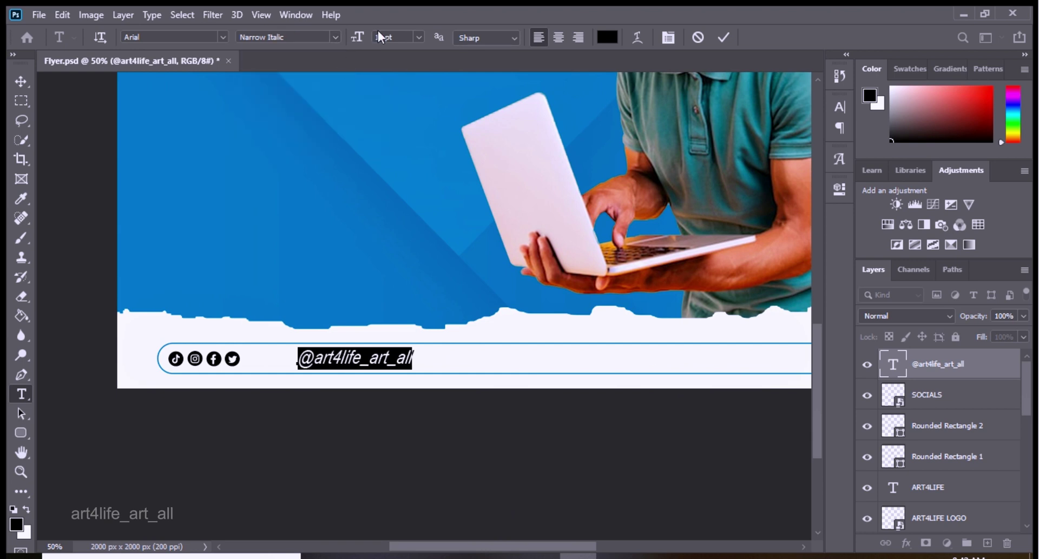
left_click(669, 37)
left_click(814, 161)
left_click(797, 300)
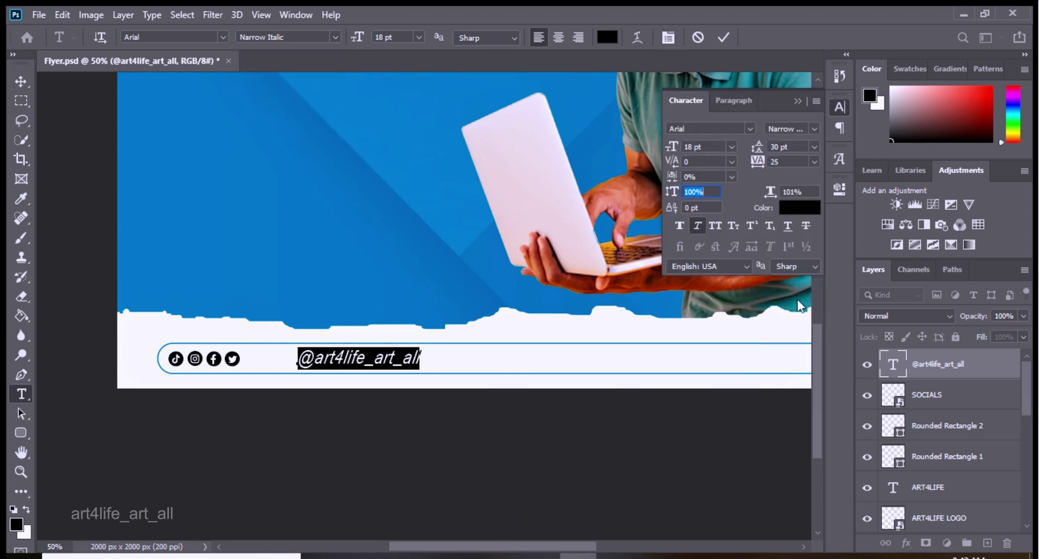
Resize the handle to 14 pt and nudge it left beside the icons
left_click(419, 37)
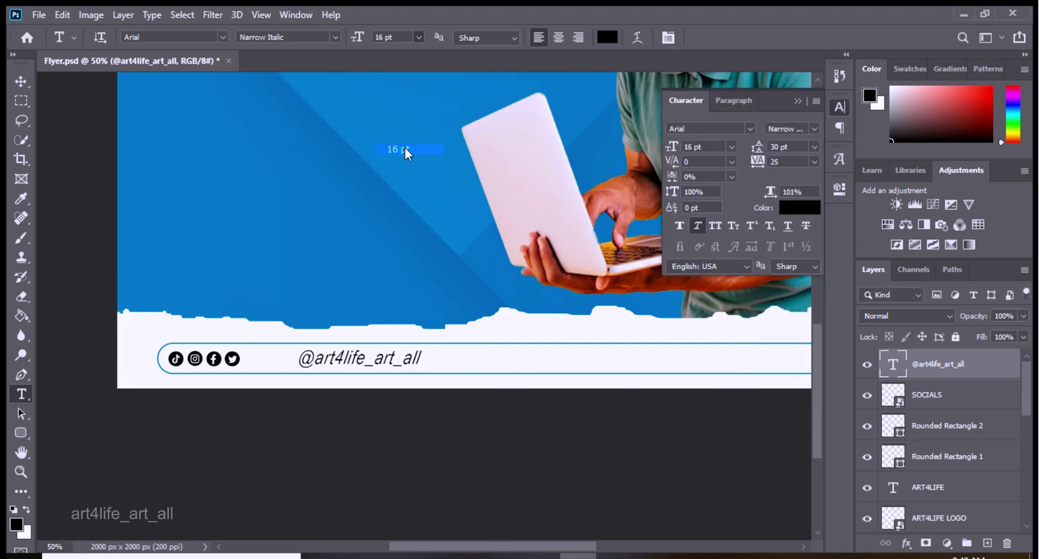
left_click(392, 149)
double_click(385, 37)
type("16")
key("Return")
left_click(419, 37)
left_click(392, 138)
key("ctrl+Return")
key("v")
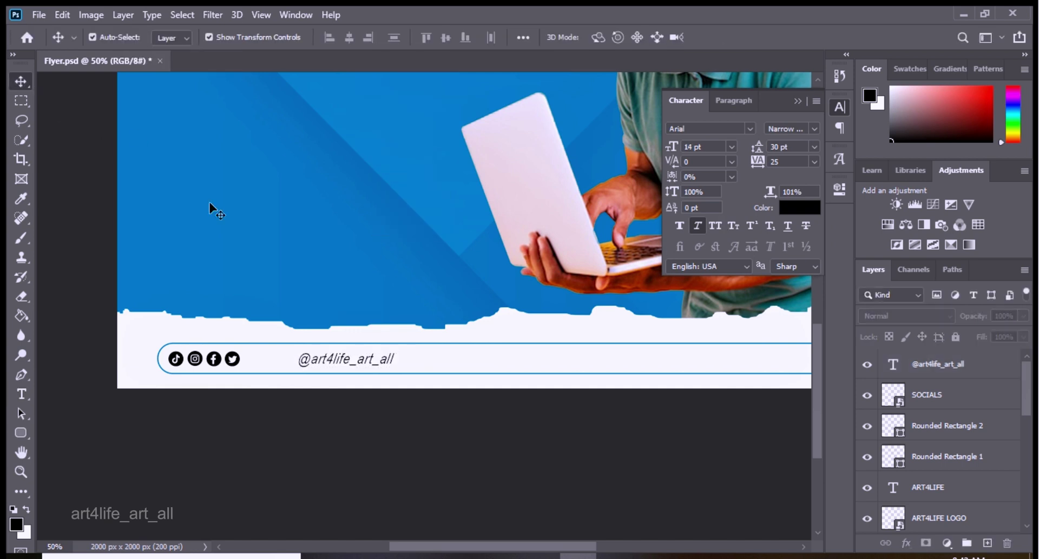
left_click_drag(366, 364, 319, 364)
left_click(422, 441)
key("ctrl+minus")
key("ctrl+minus")
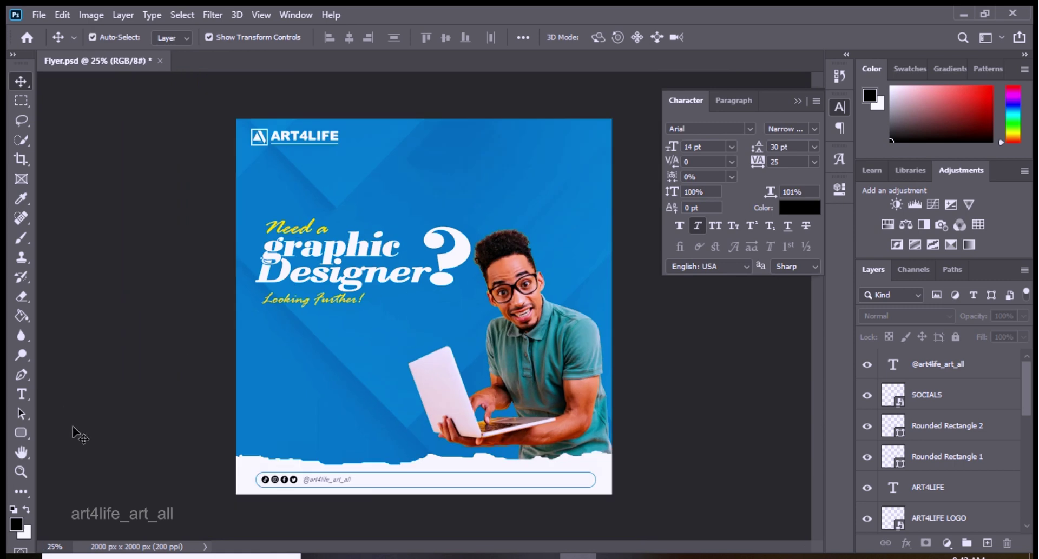
Restore the handle's Arial Narrow Bold Italic style
left_click(21, 393)
left_click_drag(301, 480, 351, 480)
left_click(287, 37)
left_click(270, 93)
left_click(724, 37)
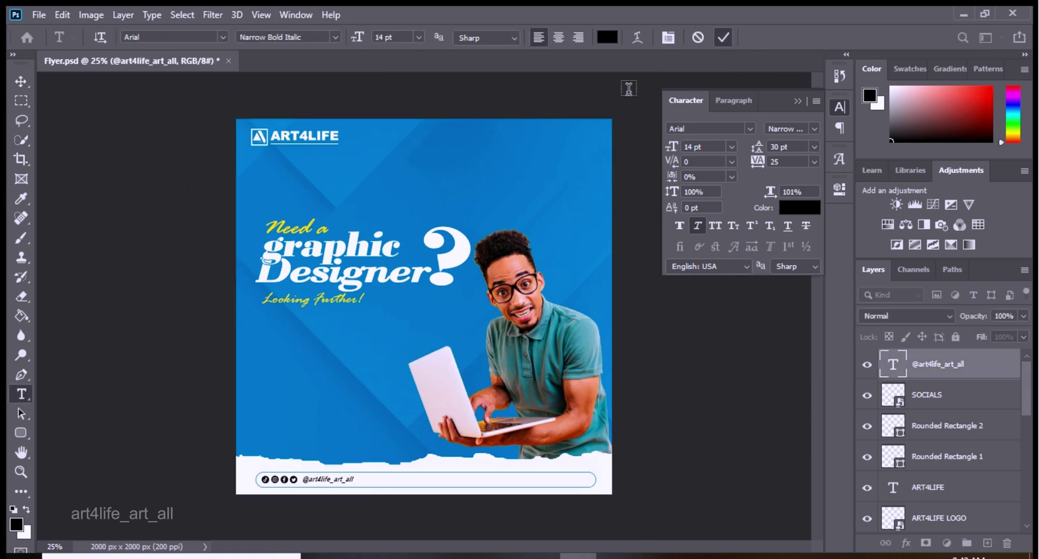
Place the WHA WhatsApp image and shrink it near the flyer centre
key("v")
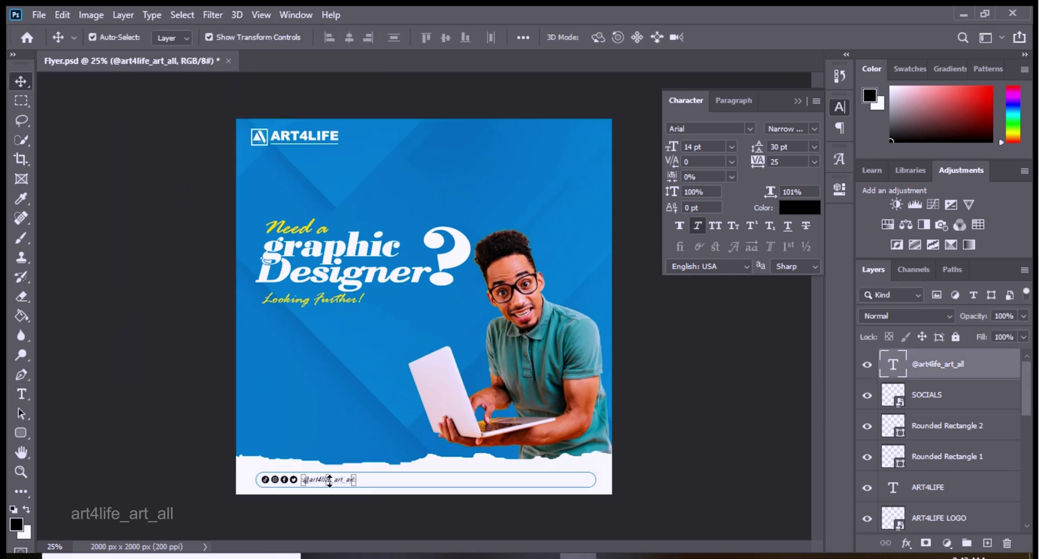
left_click(39, 14)
left_click(70, 314)
double_click(580, 121)
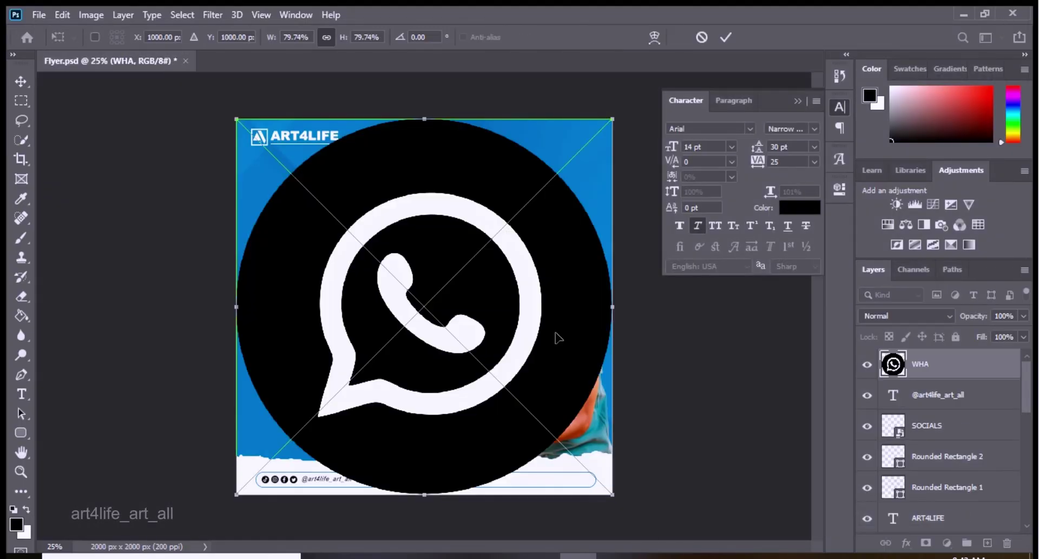
left_click_drag(612, 118, 404, 325)
left_click_drag(319, 413, 409, 275)
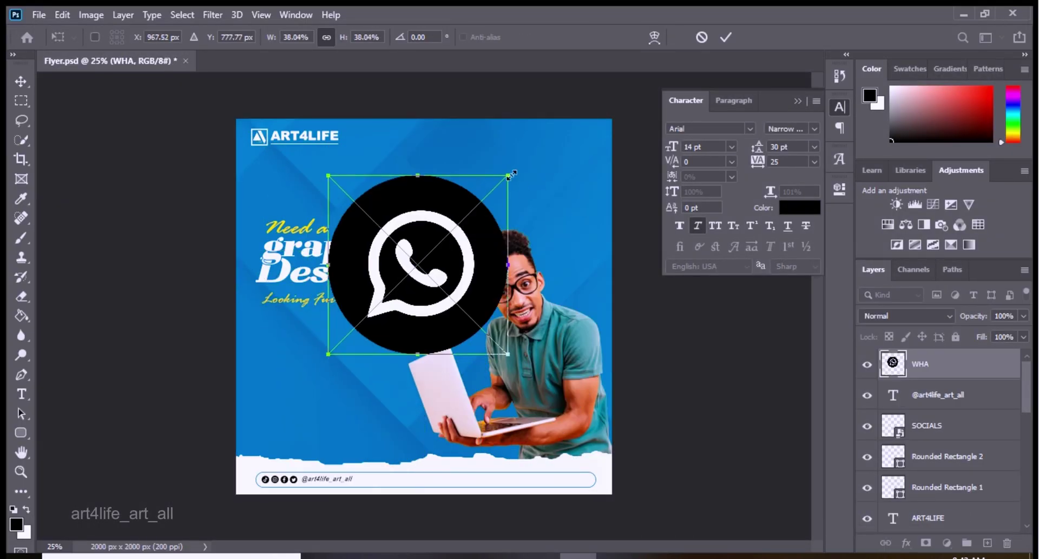
left_click(725, 36)
Mask the WhatsApp icon to a centred circular selection
right_click(20, 100)
left_click(65, 120)
left_click_drag(331, 205, 475, 351)
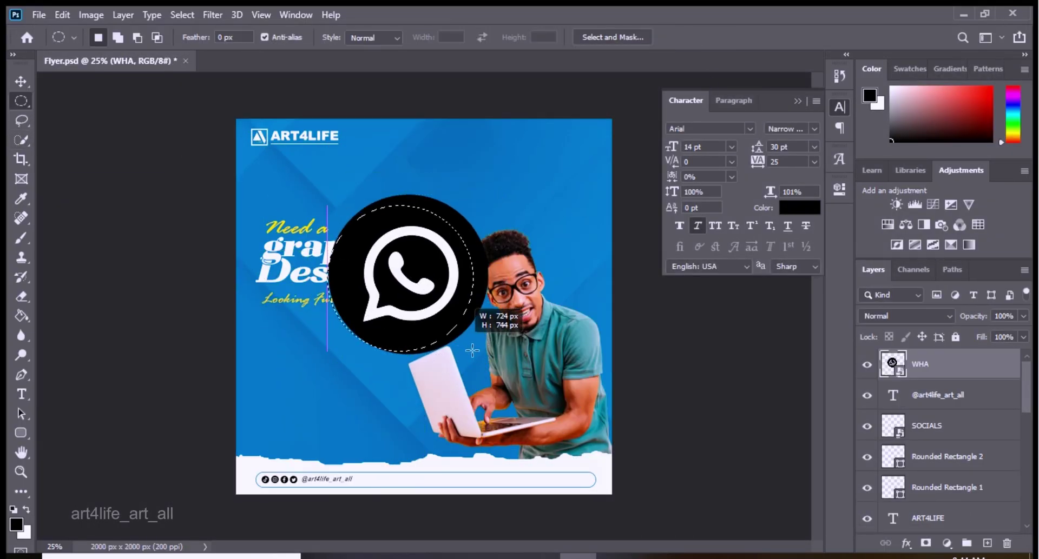
left_click_drag(415, 290, 425, 287)
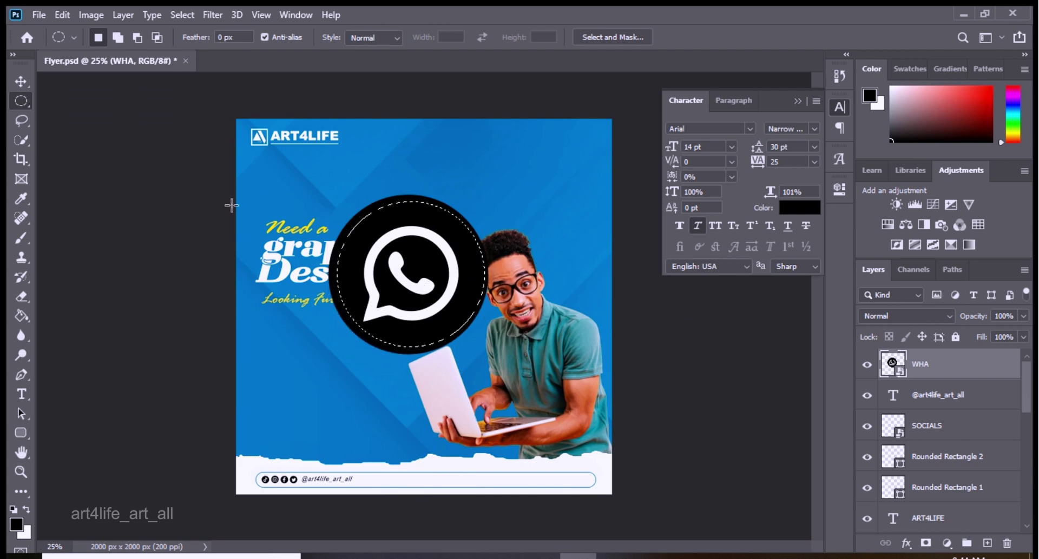
left_click(925, 543)
Convert the WhatsApp layer to a smart object and scale it into the contact bar
right_click(967, 364)
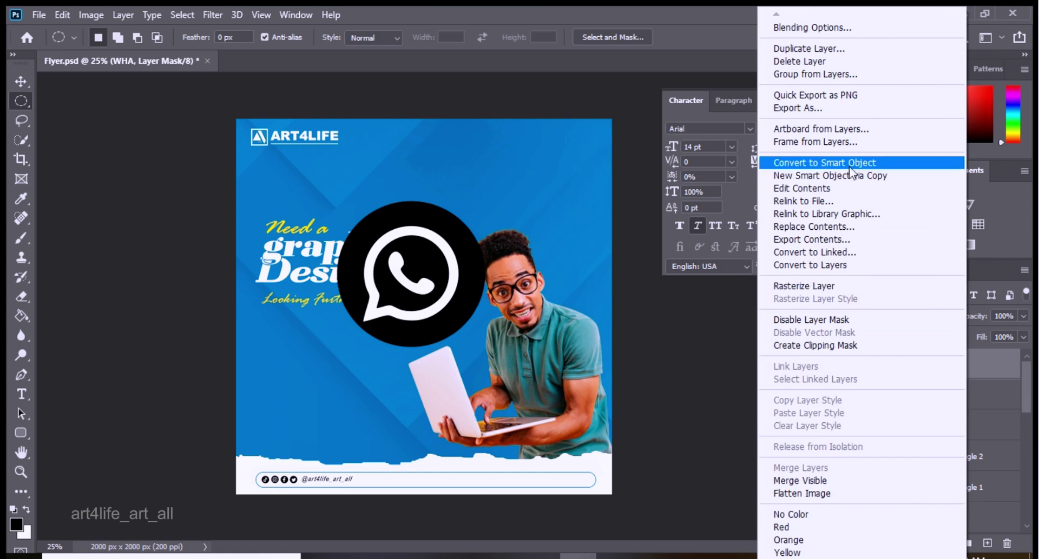
left_click(824, 162)
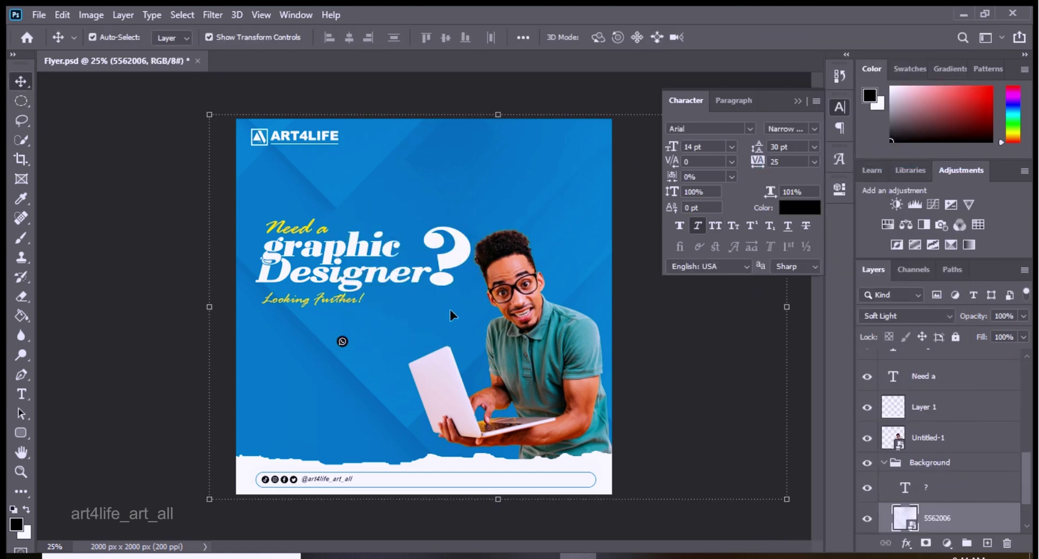
left_click_drag(342, 342, 518, 489)
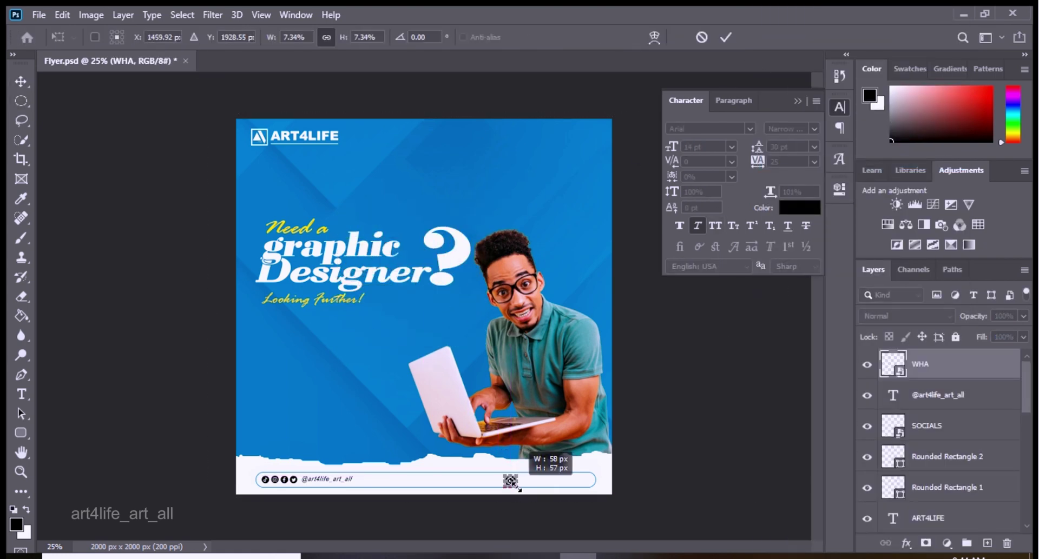
left_click(726, 37)
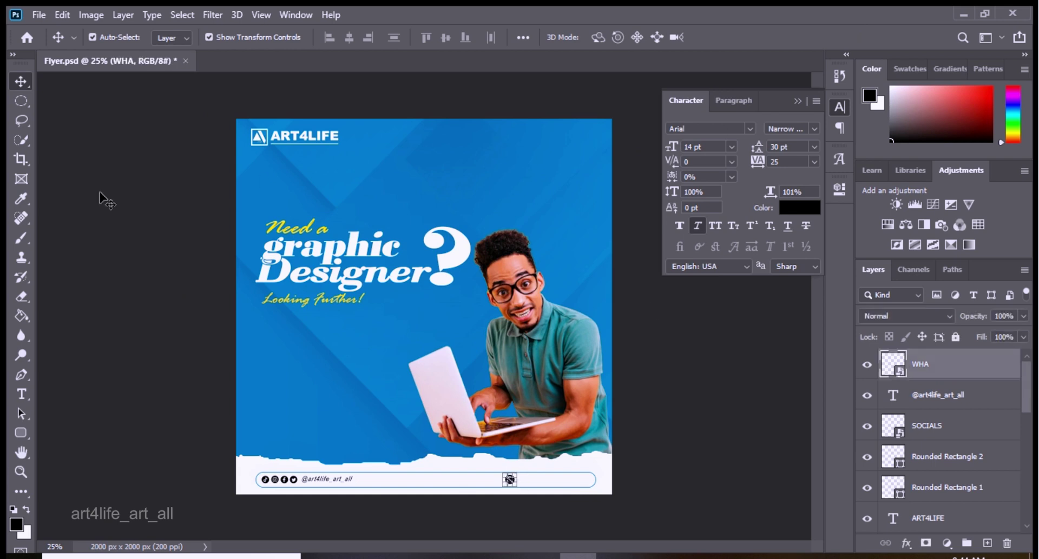
key("t")
left_click(284, 355)
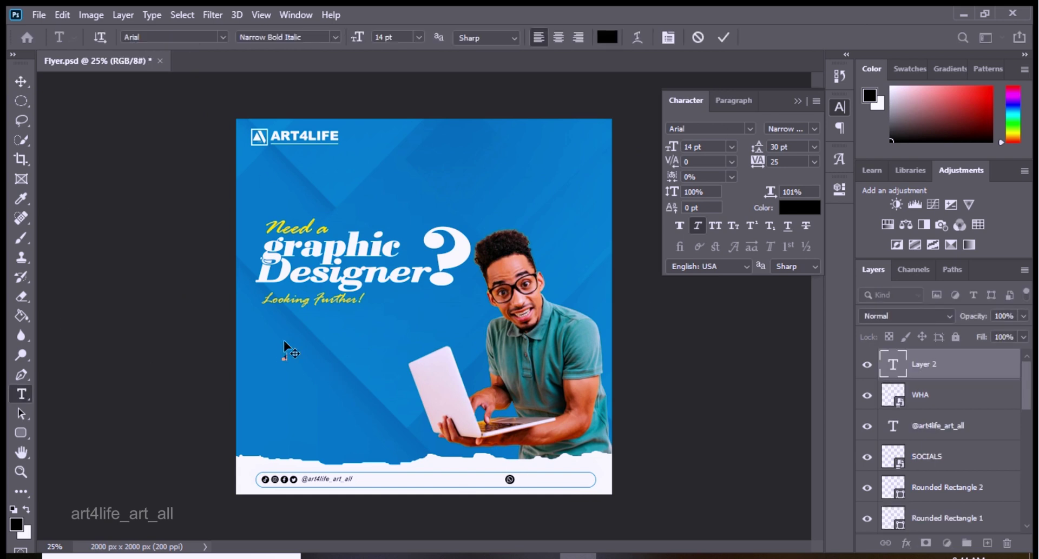
type("56303279")
left_click_drag(313, 357, 285, 366)
double_click(314, 358)
left_click(724, 37)
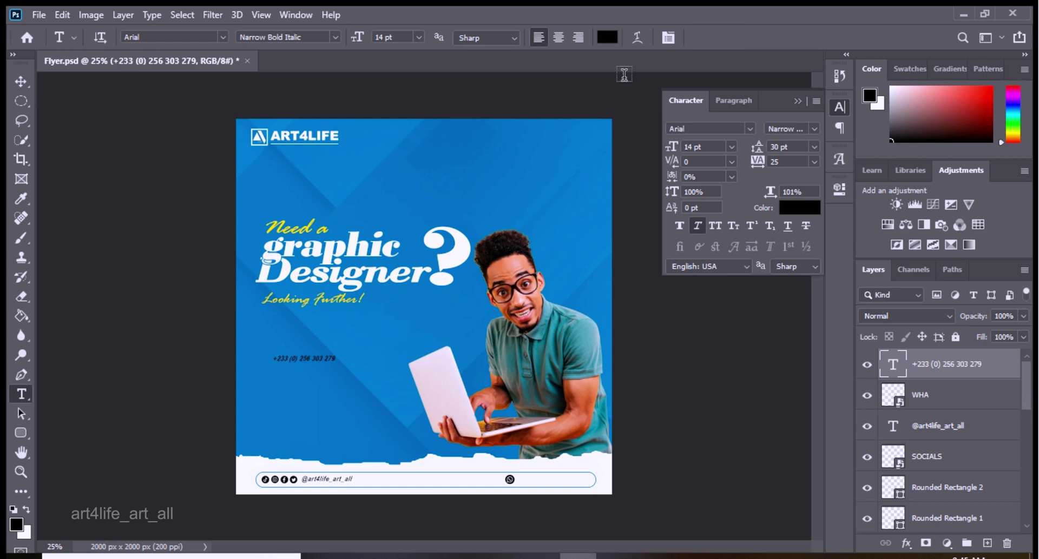
Edit the letter e in the headline word Designer
key("ctrl+plus")
key("ctrl+plus")
key("ctrl+plus")
left_click(285, 265)
left_click_drag(383, 216, 335, 217)
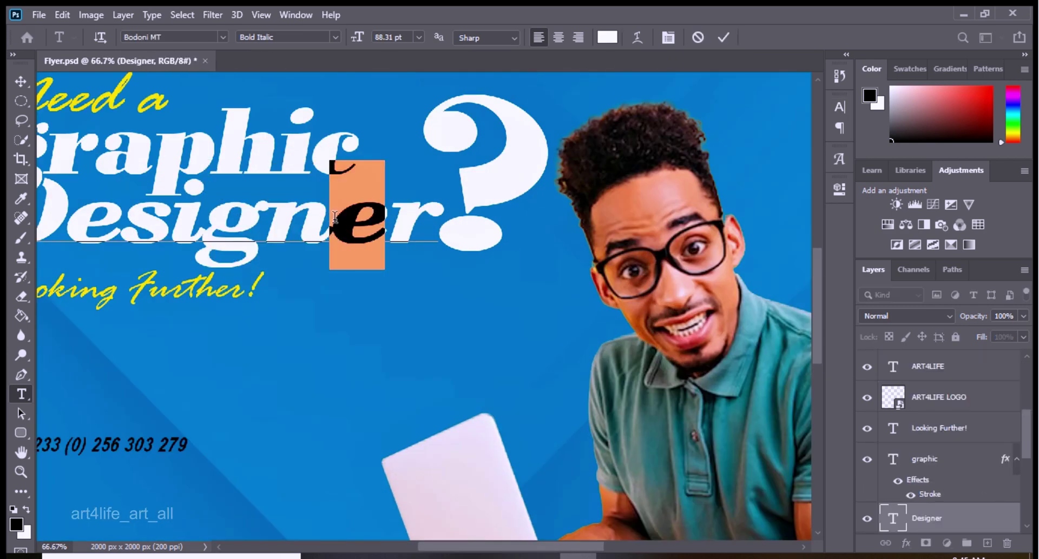
left_click(724, 37)
left_click(716, 78)
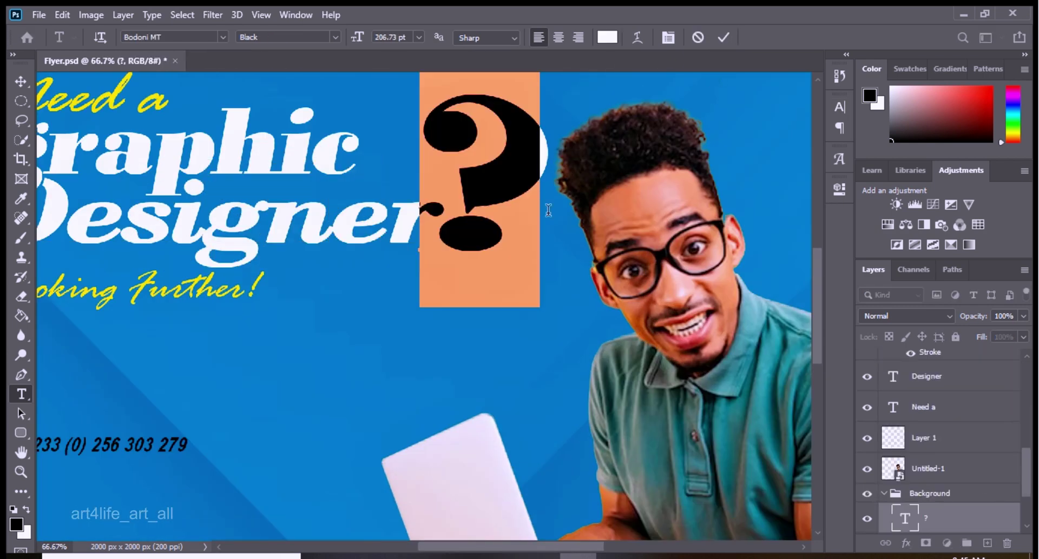
Inspect the graphic headline text layer, then zoom onto the flyer's bottom
scroll(379, 271, "up", 1)
key("v")
left_click(279, 181)
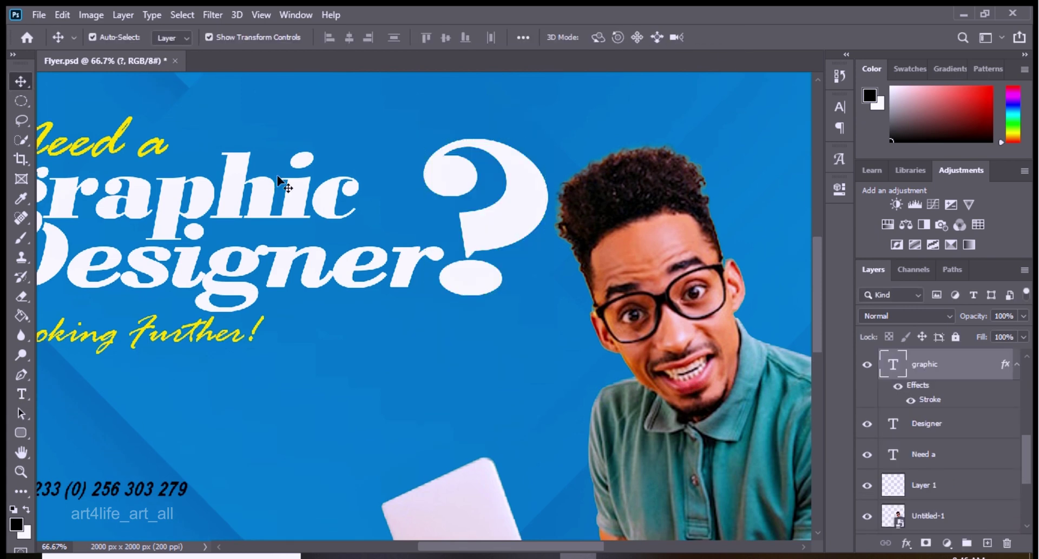
double_click(279, 181)
left_click(723, 36)
left_click(540, 277)
key("ctrl+minus")
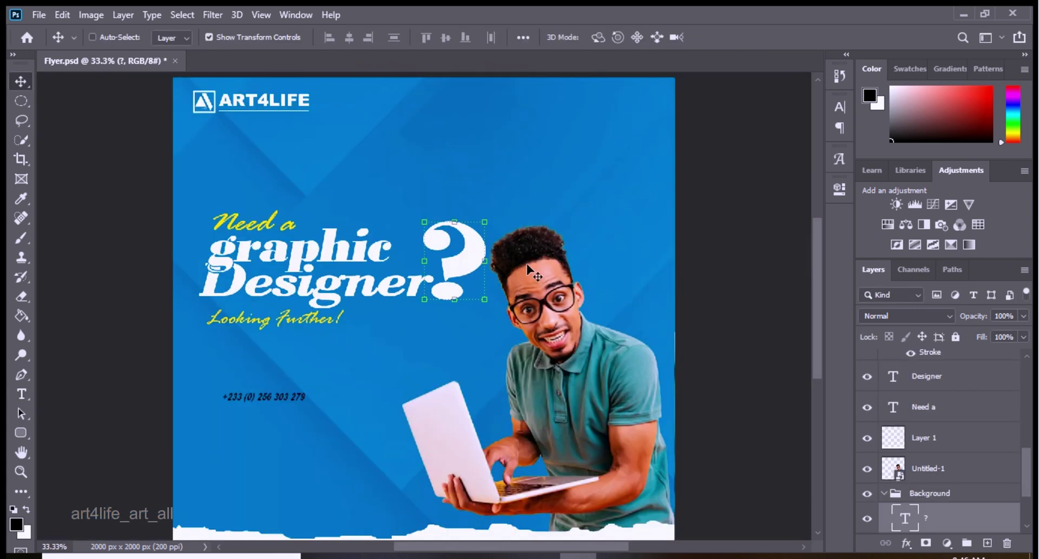
key("ctrl+plus")
Move the phone number into the contact bar and set it to Bold
scroll(378, 270, "down", 5)
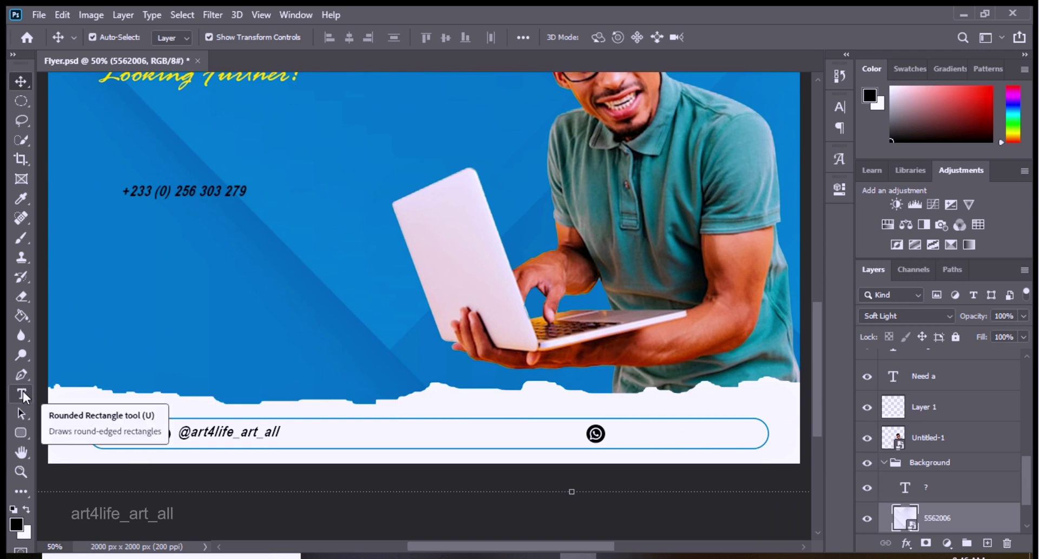
left_click_drag(43, 390, 70, 354)
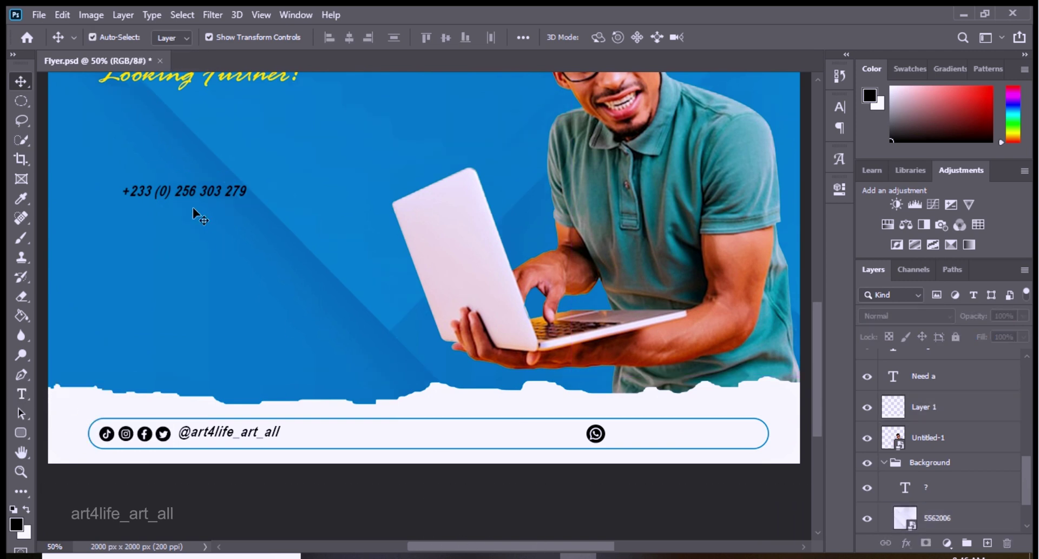
left_click_drag(213, 194, 712, 432)
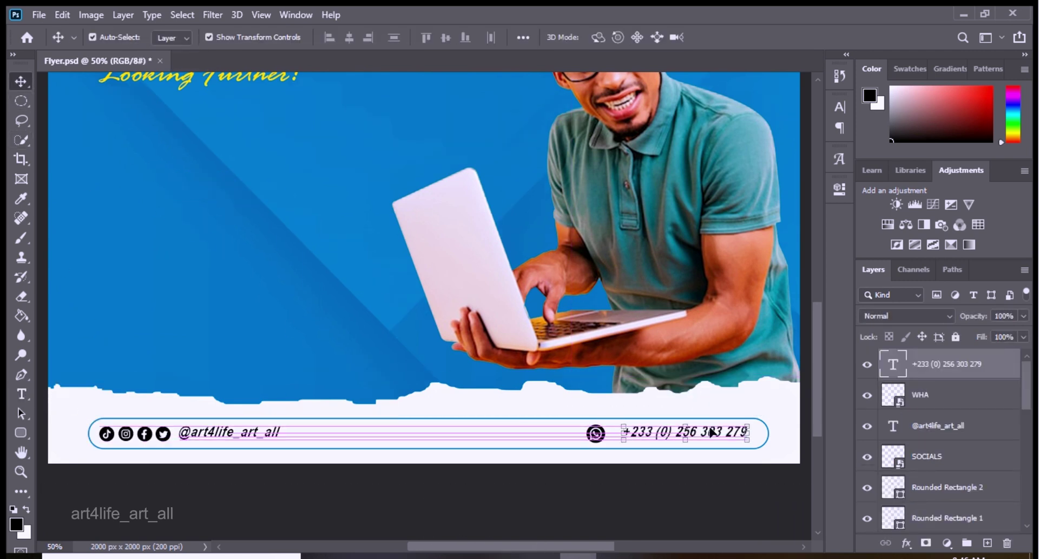
double_click(670, 434)
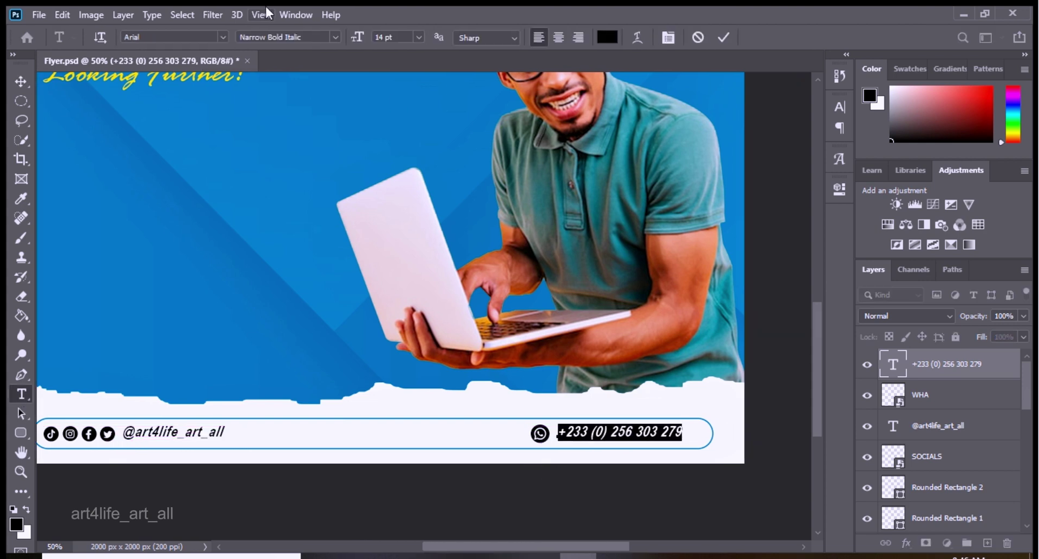
left_click(335, 37)
left_click(338, 134)
left_click(724, 37)
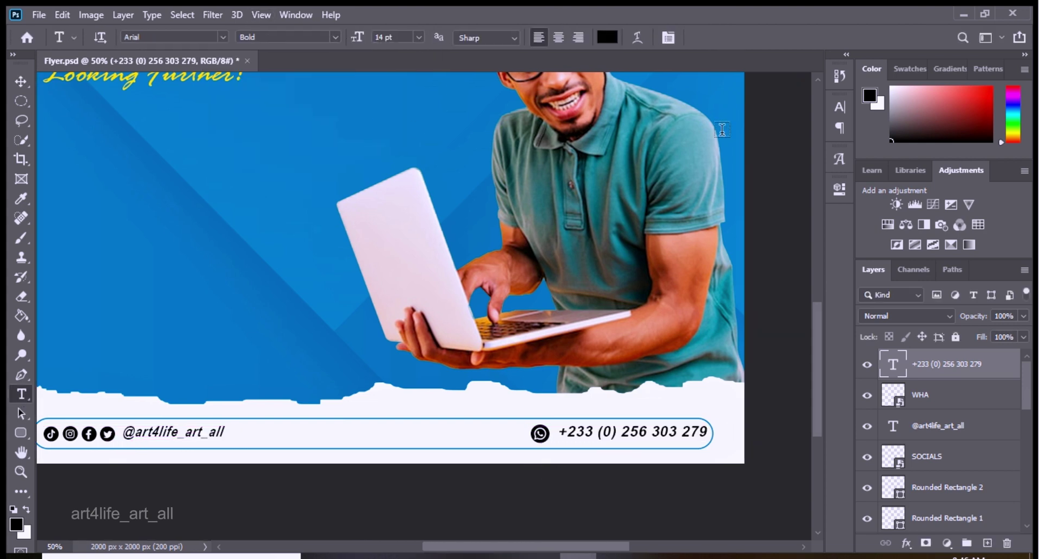
Shift the WhatsApp icon left and bring the phone number next to it
key("v")
left_click_drag(540, 434, 521, 435)
key("ctrl+t")
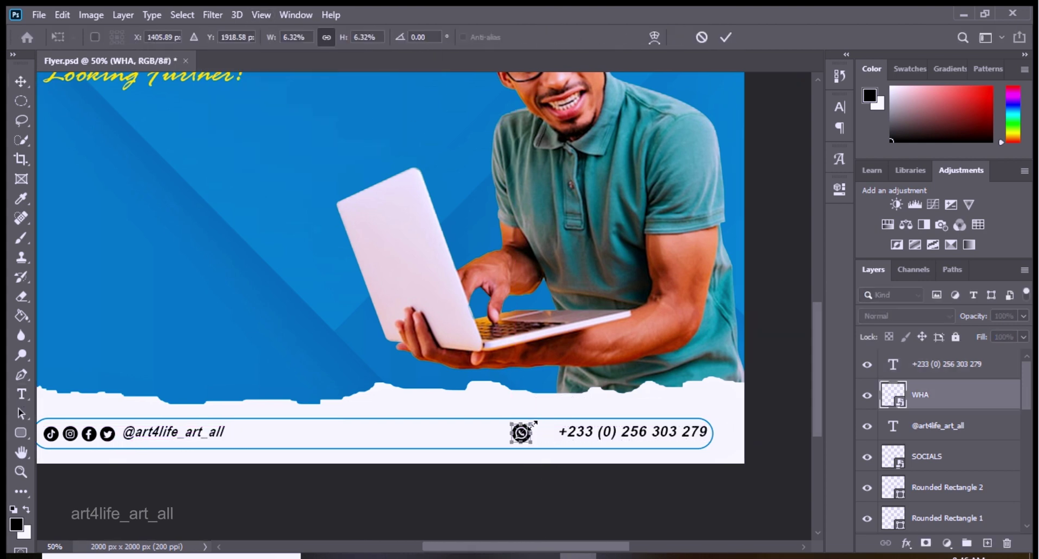
key("Return")
left_click_drag(614, 440, 595, 438)
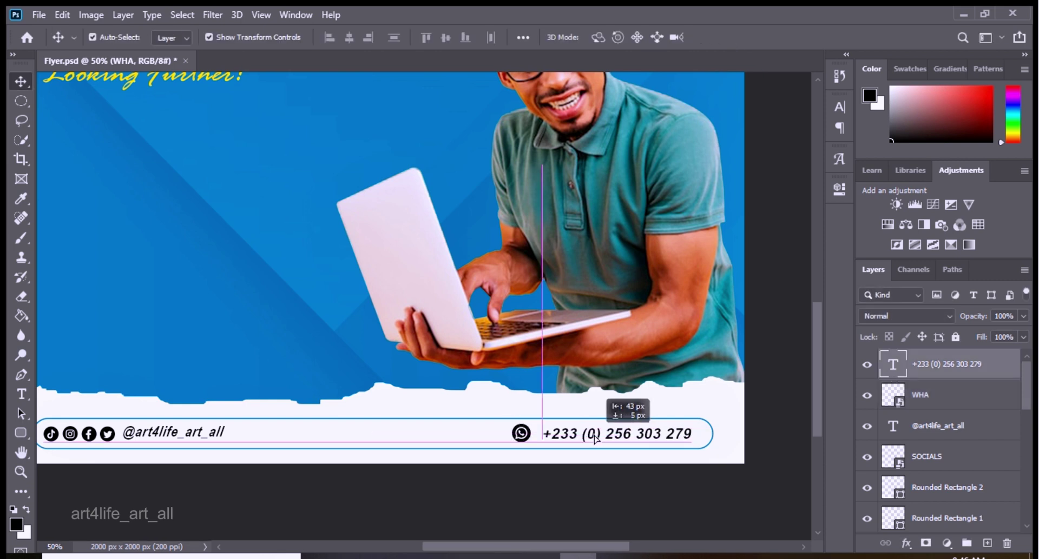
key("t")
left_click_drag(223, 433, 122, 433)
left_click(335, 37)
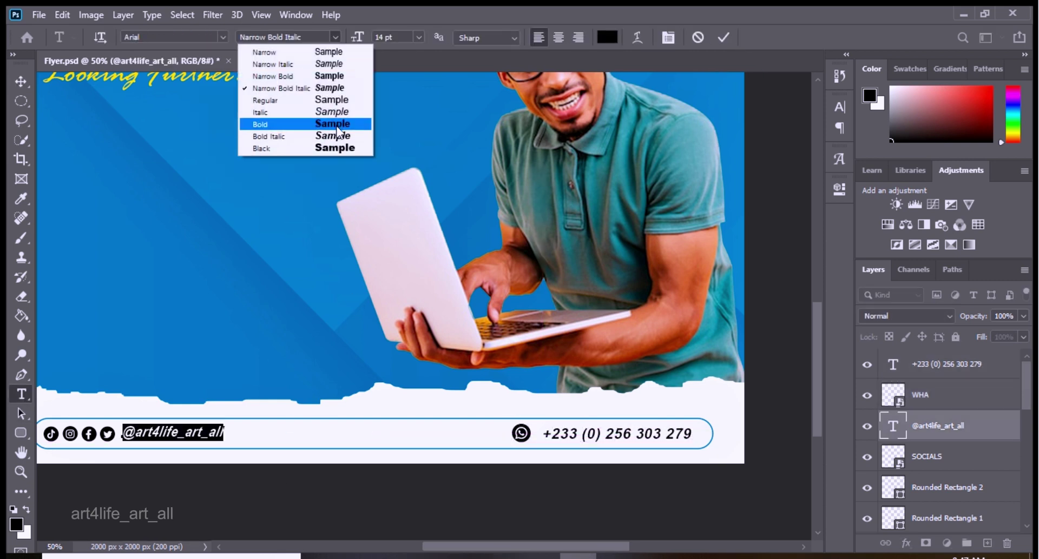
left_click(337, 124)
key("ctrl+Return")
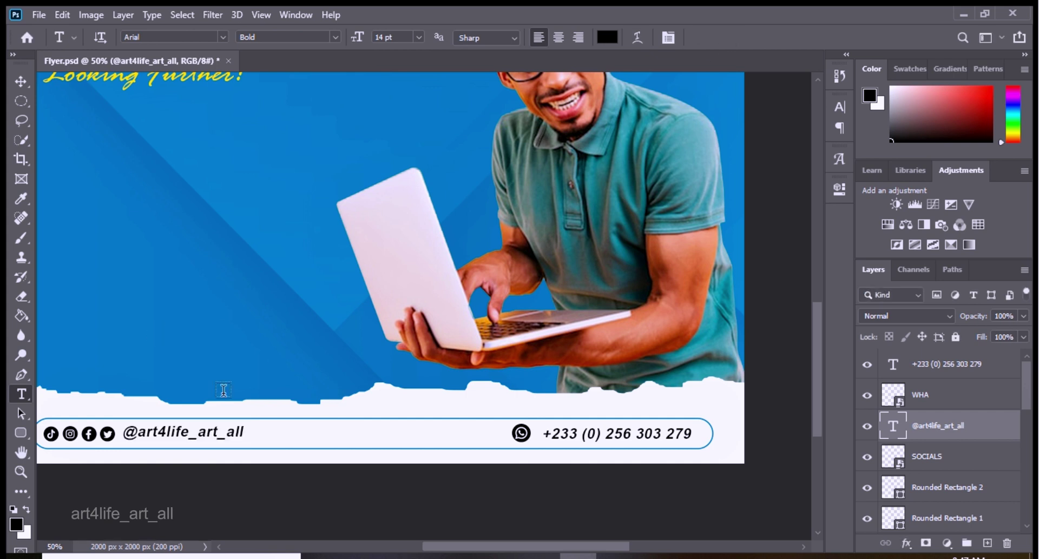
key("v")
left_click_drag(222, 433, 234, 433)
Enlarge the social icons slightly, nudge them right, and fine-tune the phone number position
left_click(119, 433)
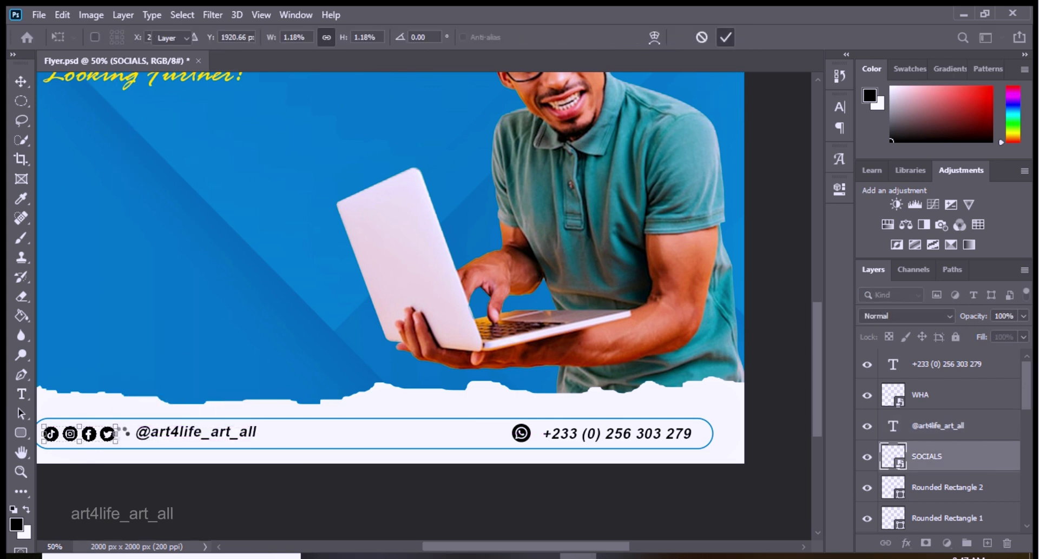
left_click_drag(115, 425, 119, 423)
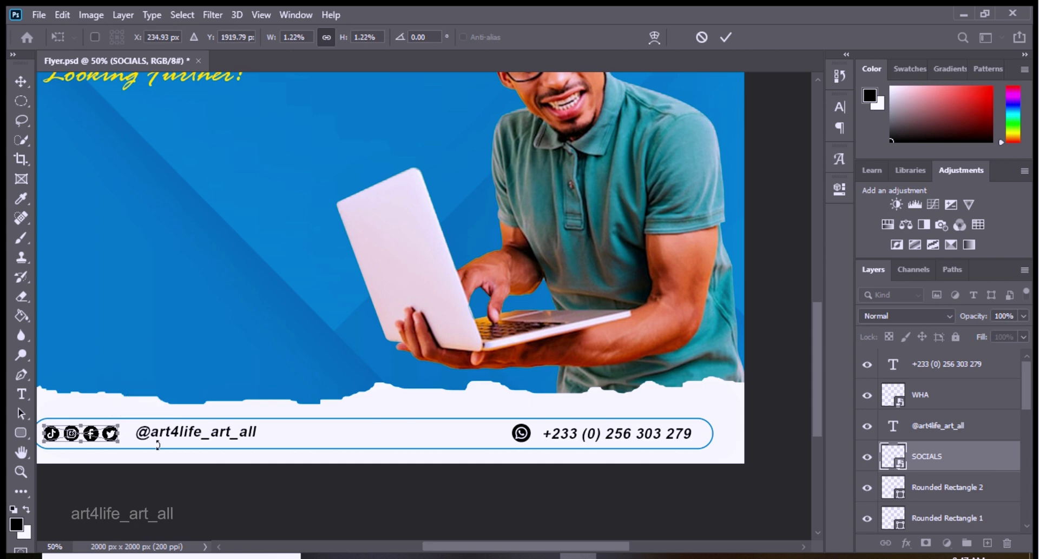
key("shift+Right")
key("shift+Right")
key("Return")
left_click(233, 438)
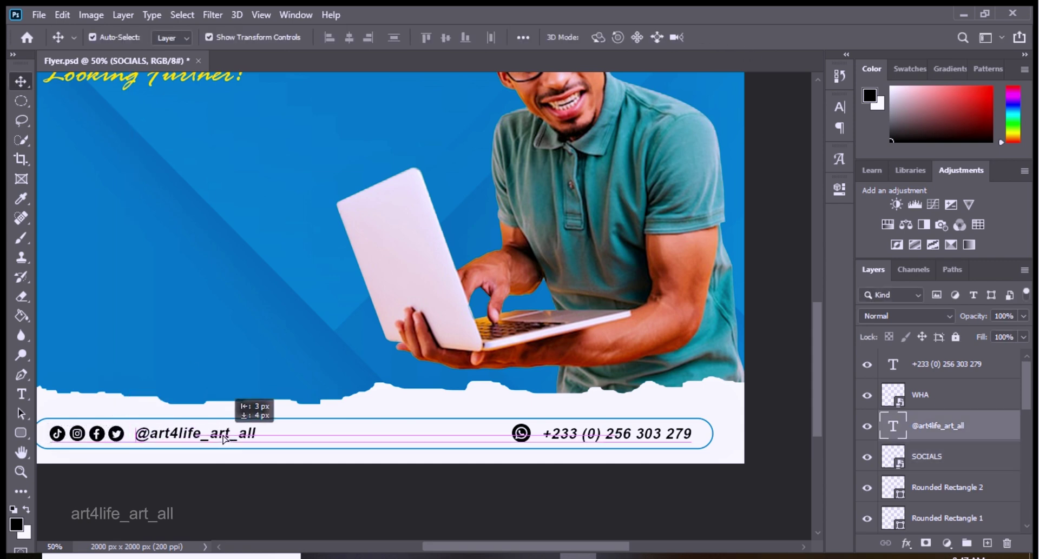
left_click(566, 440)
left_click_drag(566, 440, 565, 440)
left_click(319, 203)
key("ctrl+minus")
key("ctrl+minus")
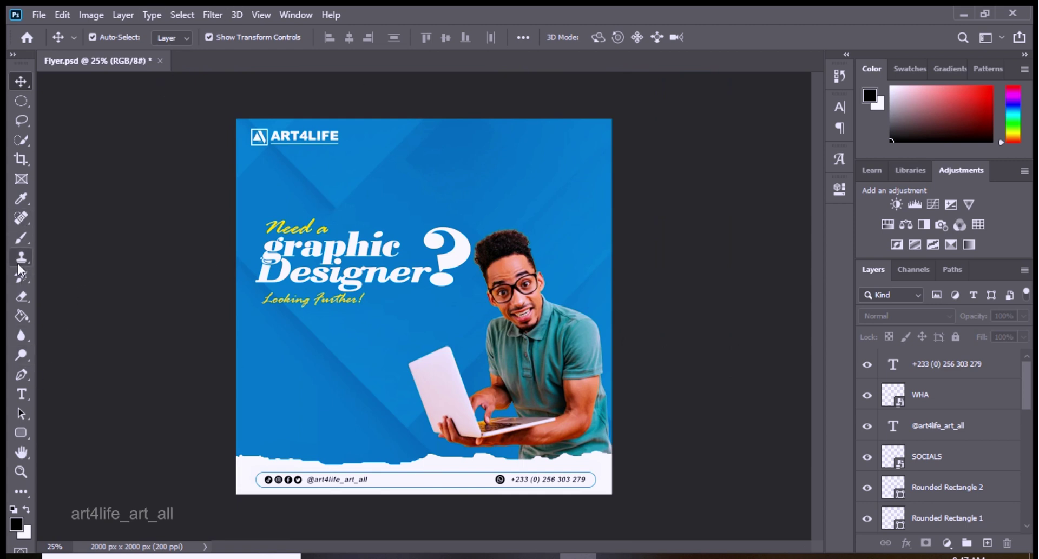
Select the contact bar outline layer and marquee its middle section
left_click_drag(887, 399, 931, 376)
scroll(935, 505, "down", 3)
left_click(931, 368)
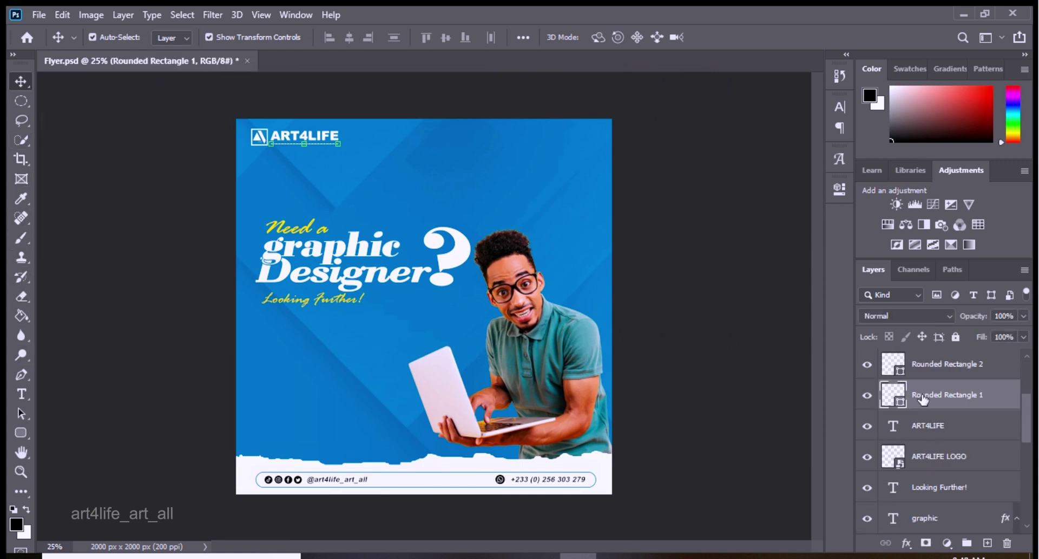
right_click(21, 101)
left_click(65, 85)
left_click_drag(375, 469, 489, 494)
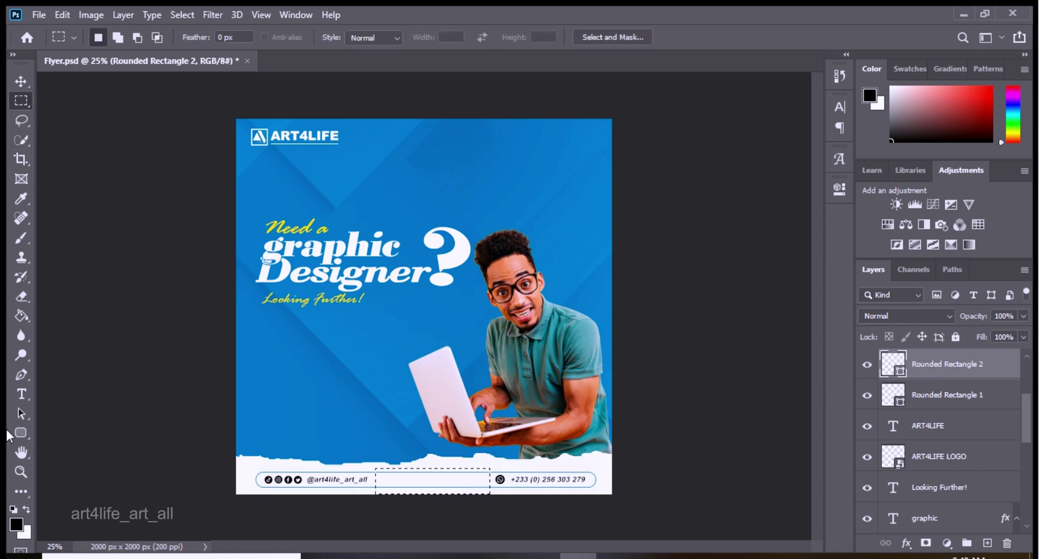
Rasterize and erase the selected middle, splitting the outline into two pills
key("e")
left_click(477, 496)
key("Return")
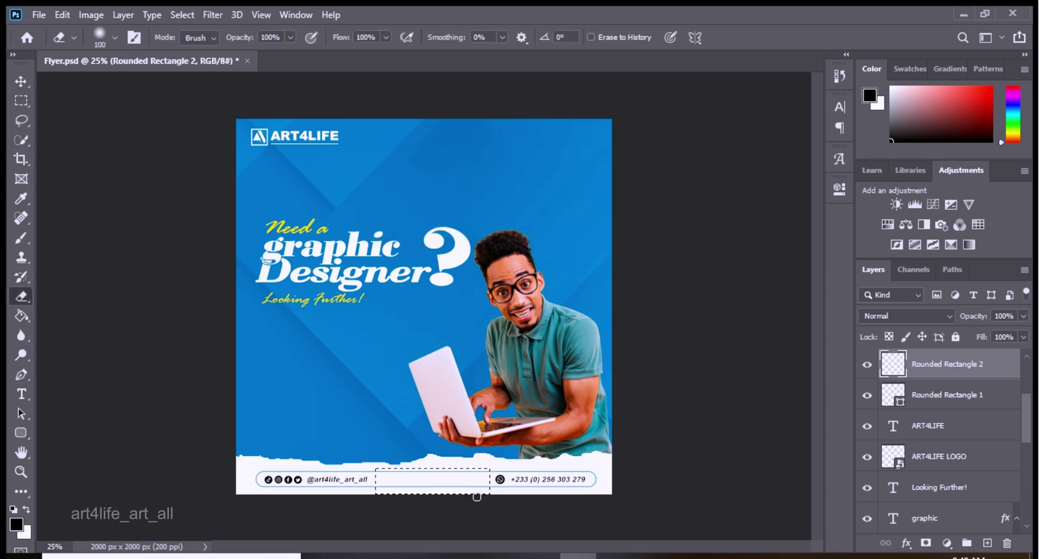
key("ctrl+d")
key("v")
left_click(617, 479)
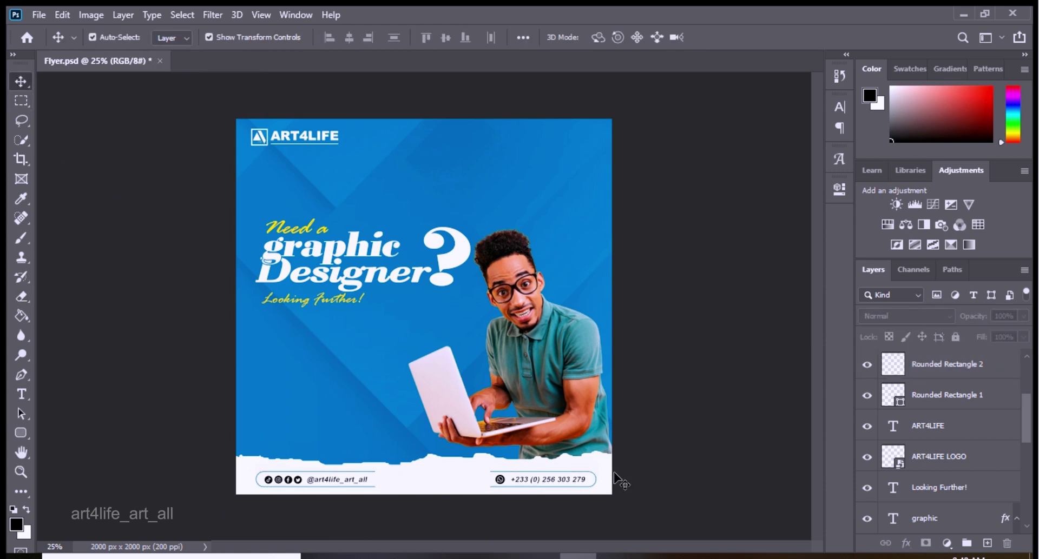
Slightly rescale the split pill outline and check the WhatsApp, phone and handle layers
left_click(950, 393)
left_click(947, 370)
key("ctrl+t")
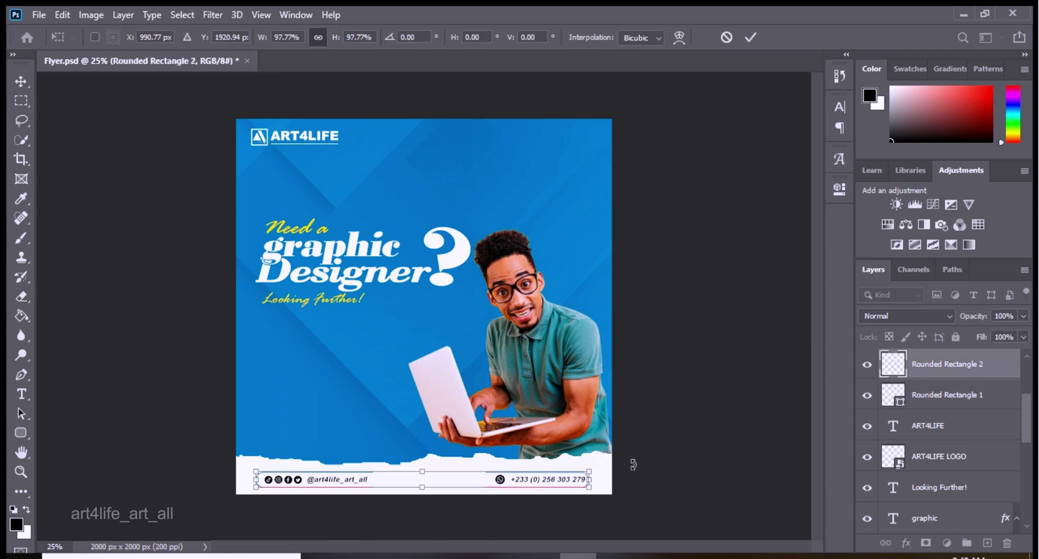
left_click(598, 95)
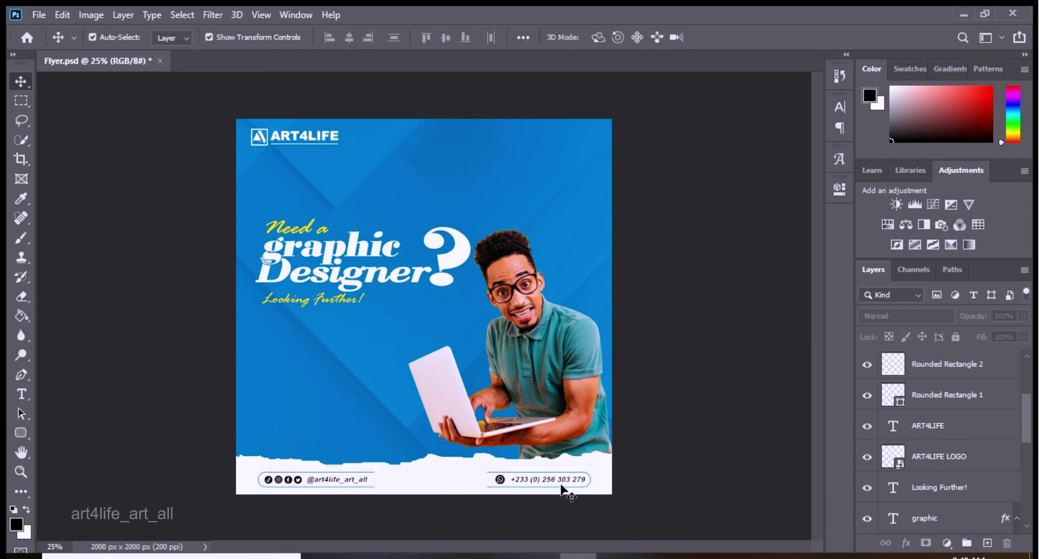
left_click(500, 480)
left_click(573, 481)
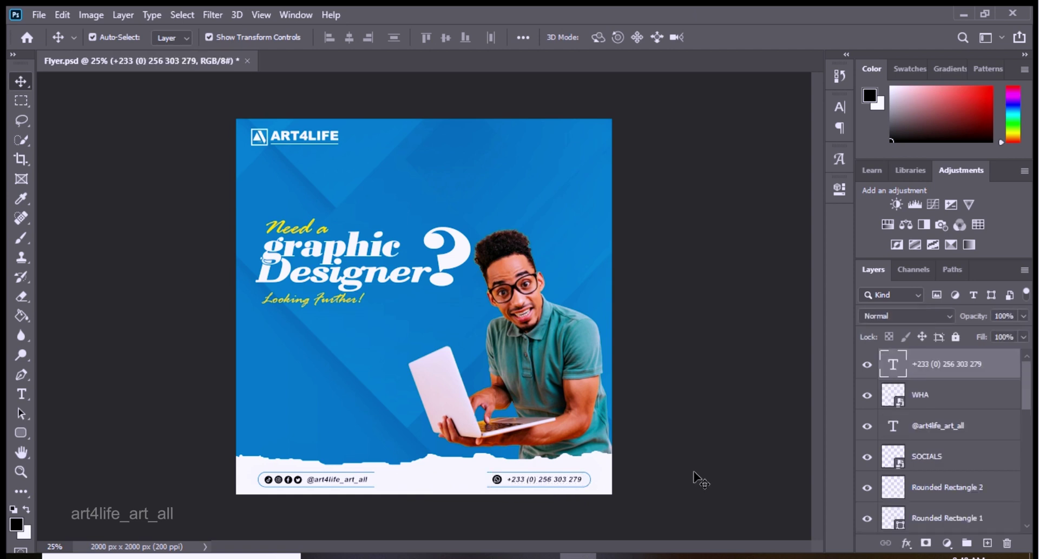
left_click(361, 481)
Select all the headline text layers in the Layers panel
left_click(274, 480)
left_click(282, 389)
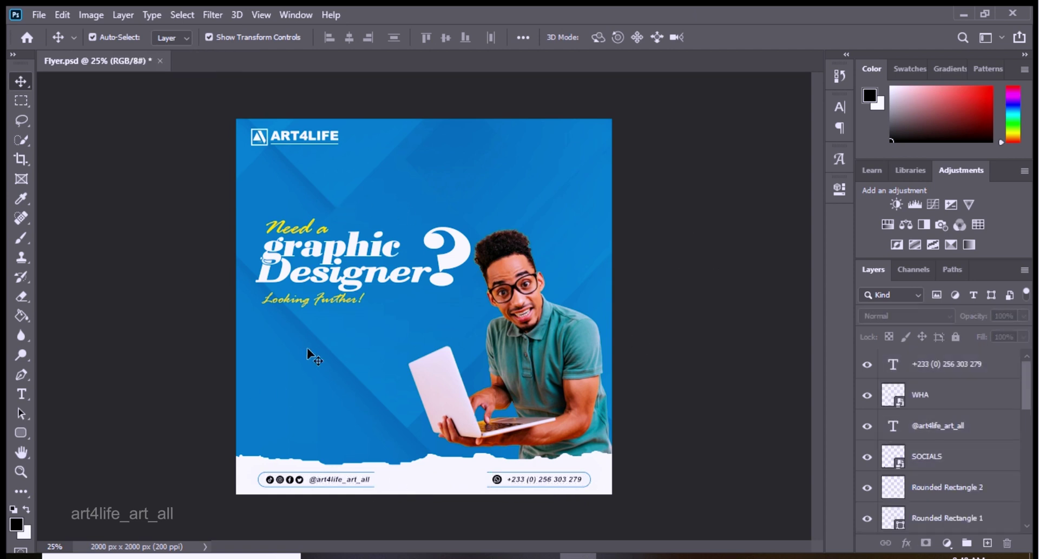
scroll(958, 463, "down", 5)
left_click(953, 468, "shift")
scroll(954, 470, "down", 3)
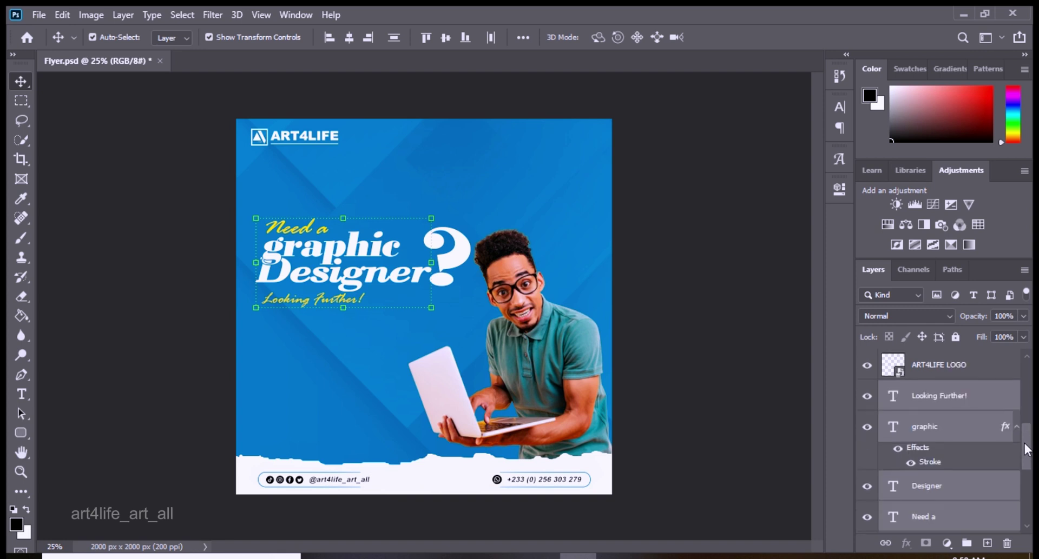
scroll(1018, 383, "up", 4)
left_click_drag(1024, 429, 1020, 460)
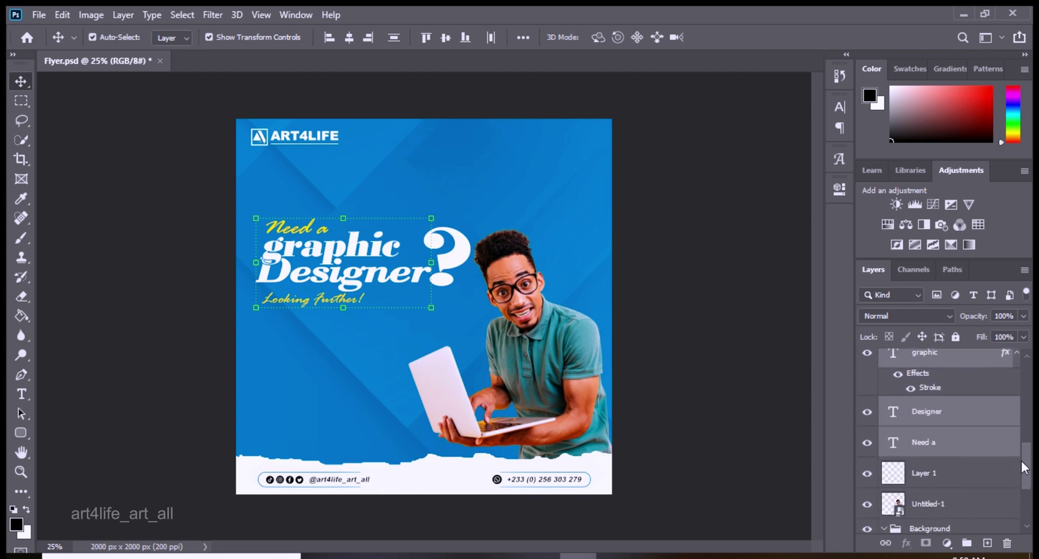
left_click_drag(955, 523, 949, 397)
left_click(923, 436)
scroll(933, 417, "up", 3)
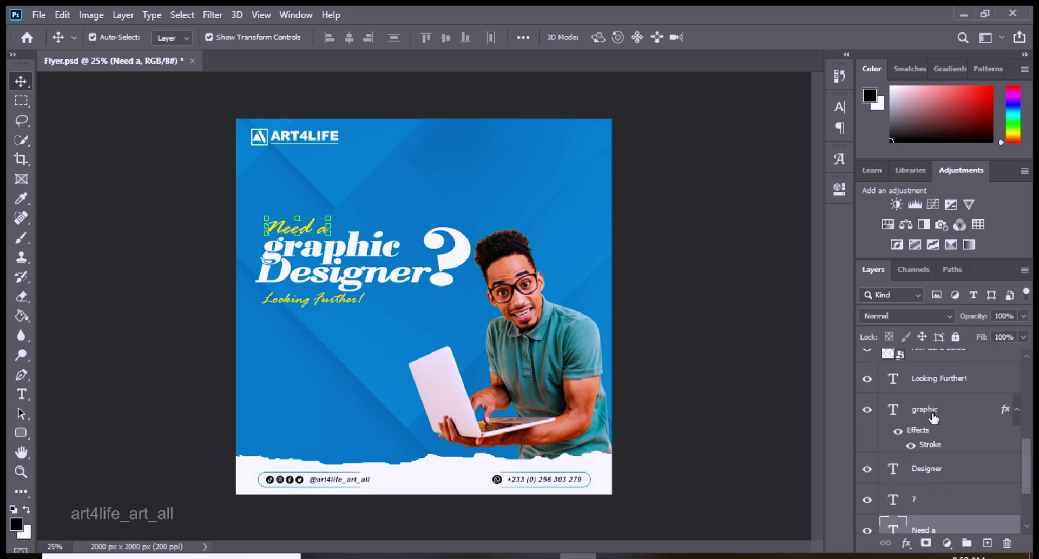
scroll(932, 418, "up", 2)
left_click(900, 403, "shift")
Group the headline layers as 'Text', then enlarge and raise the group
key("ctrl+g")
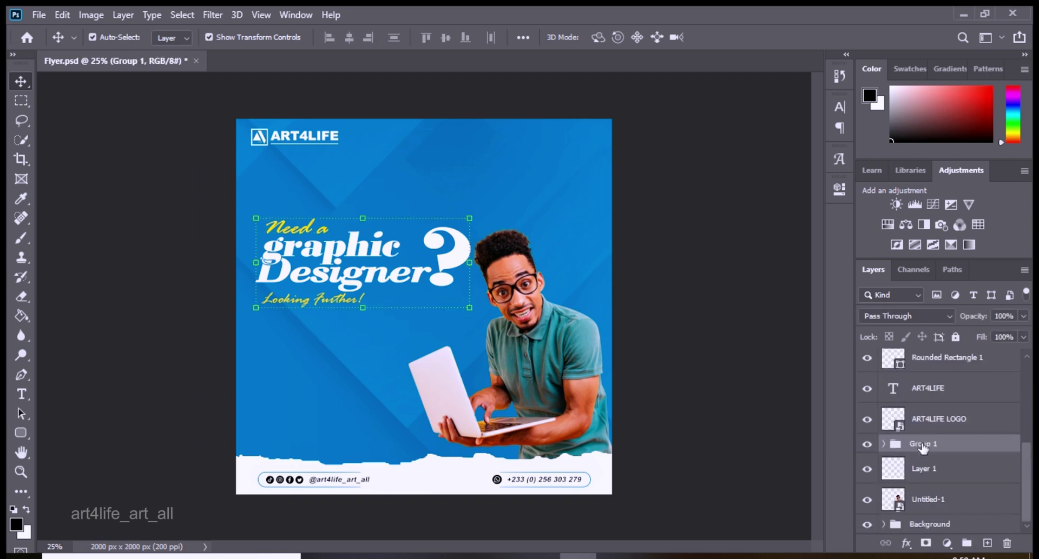
type("Text")
key("Return")
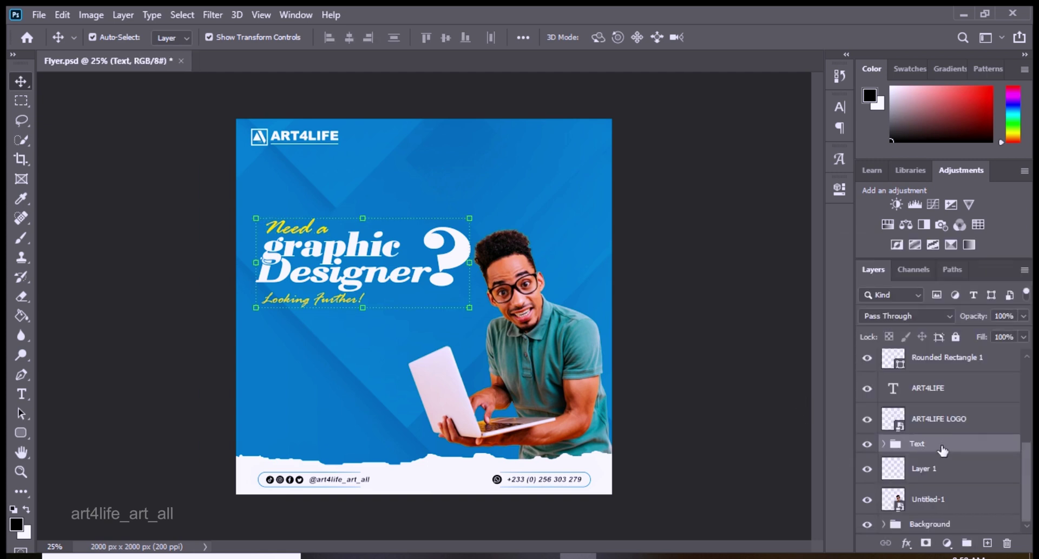
key("ctrl+t")
mouse_move(469, 263)
left_mouse_down()
mouse_move(488, 229)
mouse_move(480, 210)
mouse_move(533, 262)
left_mouse_up()
key("Return")
Shrink the laptop man slightly and reposition him at lower right
left_click_drag(557, 324, 567, 347)
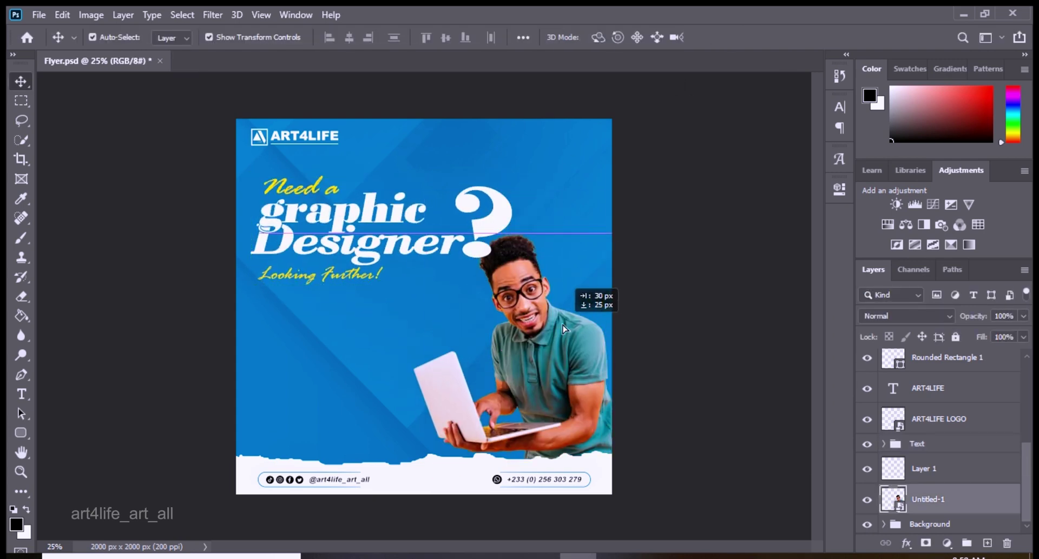
key("ctrl+t")
mouse_move(606, 295)
left_mouse_down()
mouse_move(632, 247)
mouse_move(622, 238)
left_mouse_up()
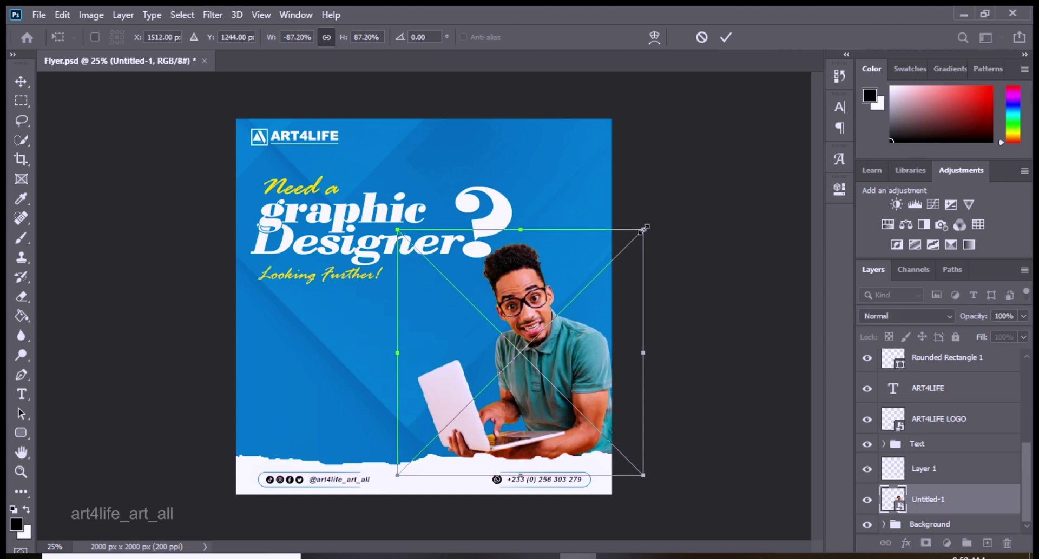
left_click_drag(572, 340, 575, 340)
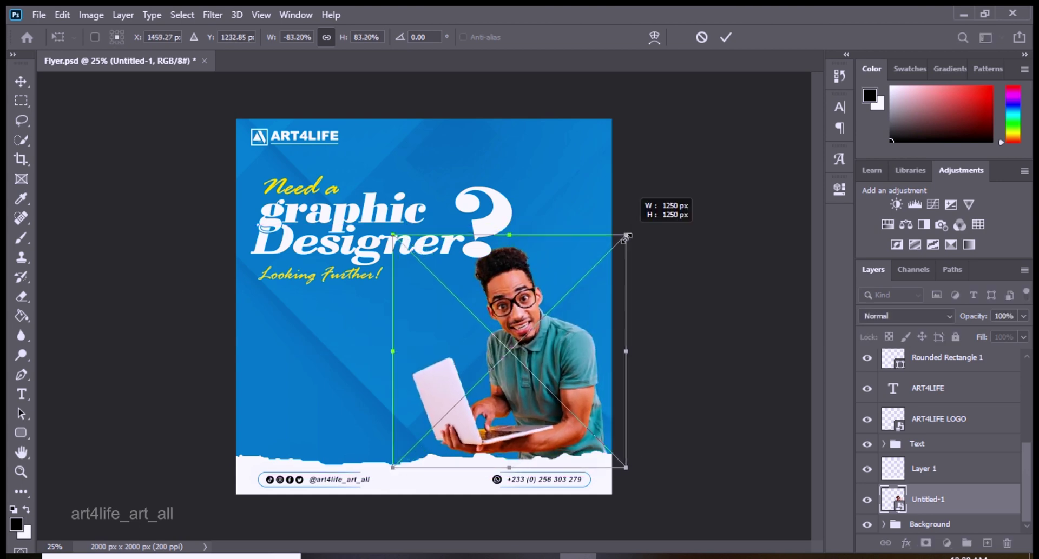
left_click_drag(629, 232, 621, 239)
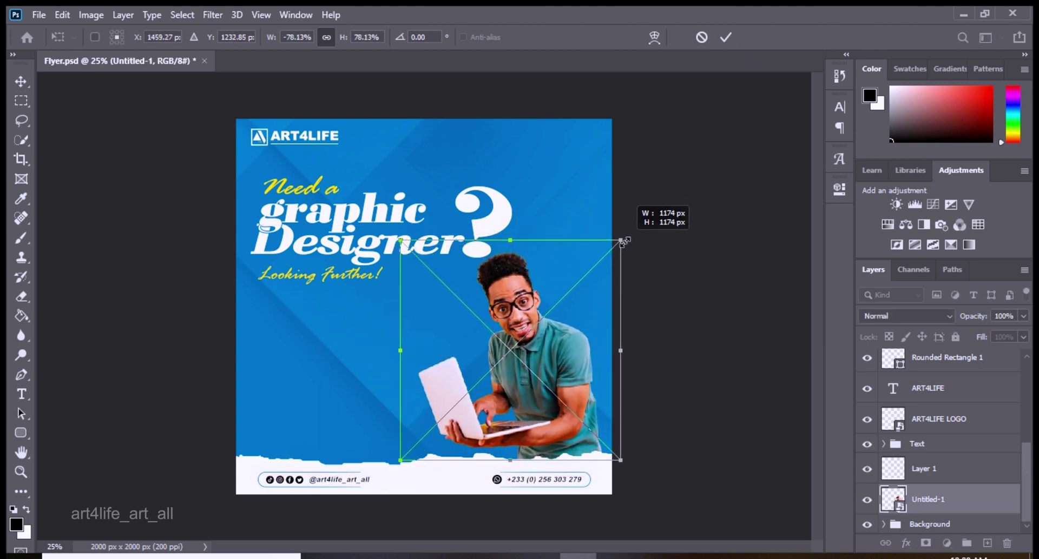
left_click(725, 36)
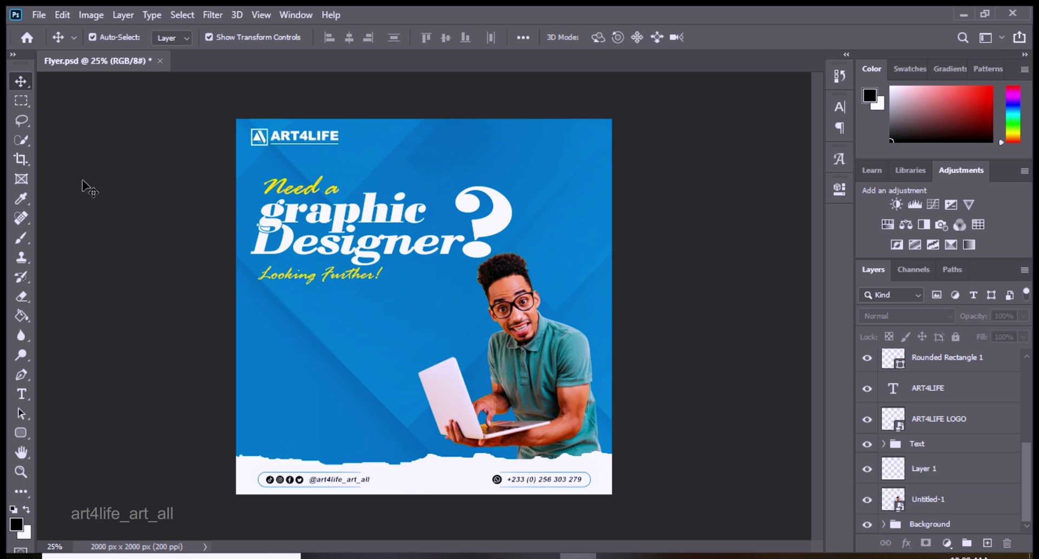
Paste the services list as a new text block set in Broadway
left_click(21, 393)
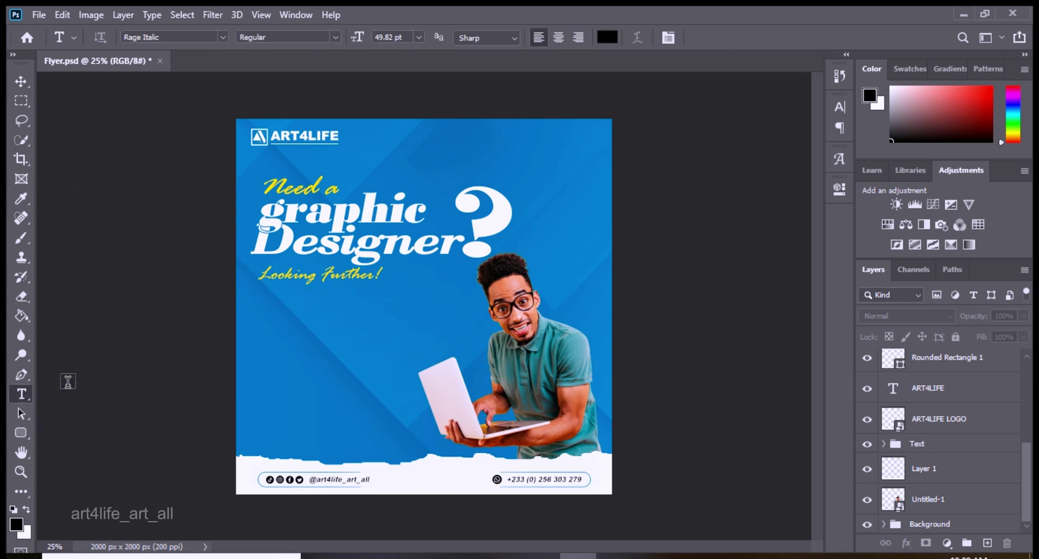
left_click(264, 325)
left_click(419, 37)
key("ctrl+v")
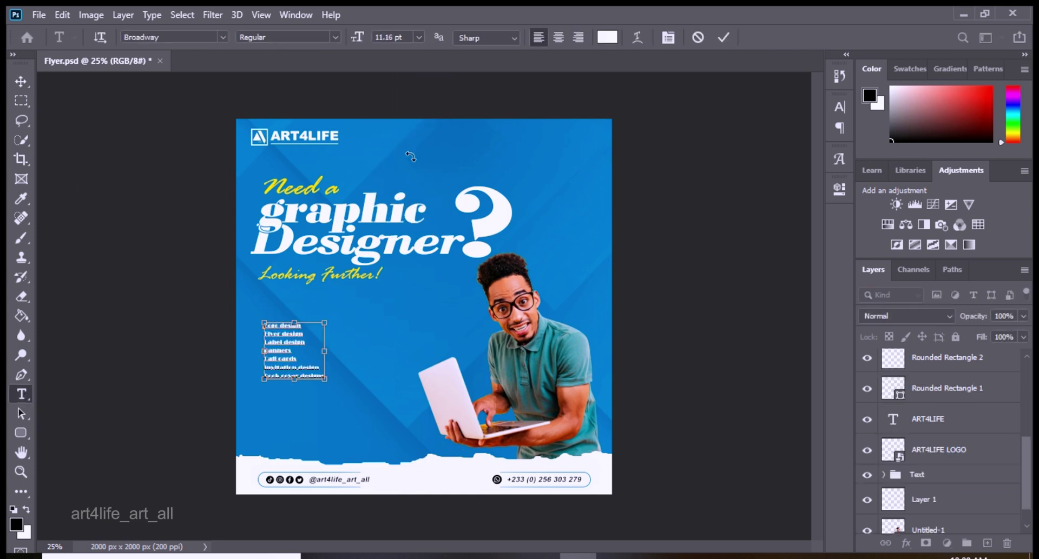
key("ctrl+a")
left_click(222, 36)
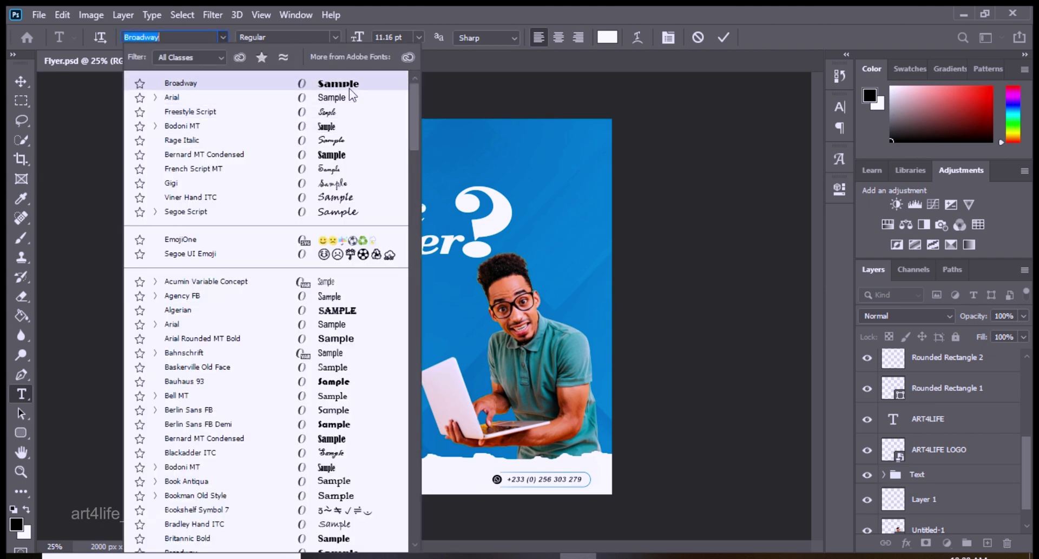
left_click(333, 97)
left_click(222, 37)
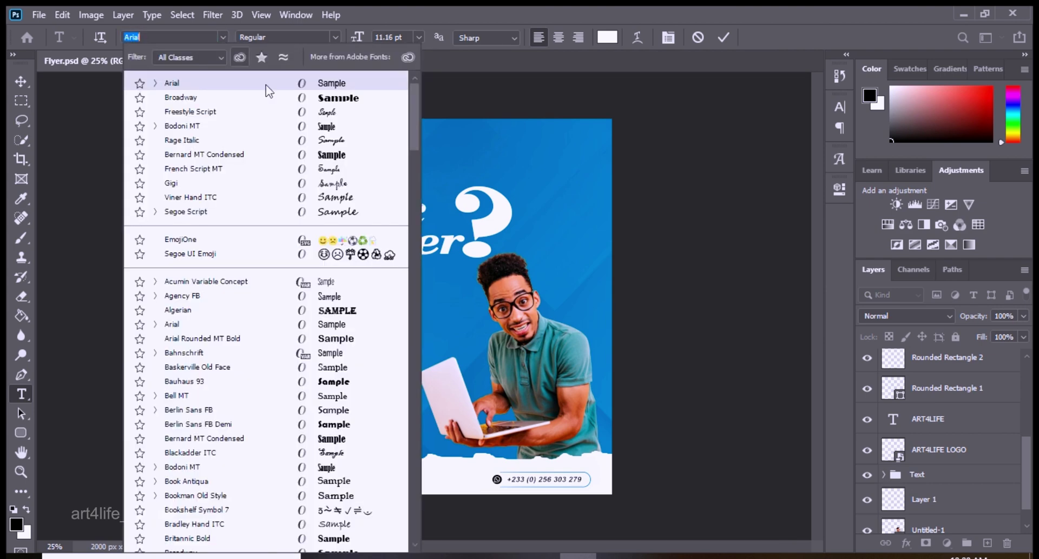
left_click(265, 92)
Set the services list to 18 pt with 24 pt leading
left_click(418, 37)
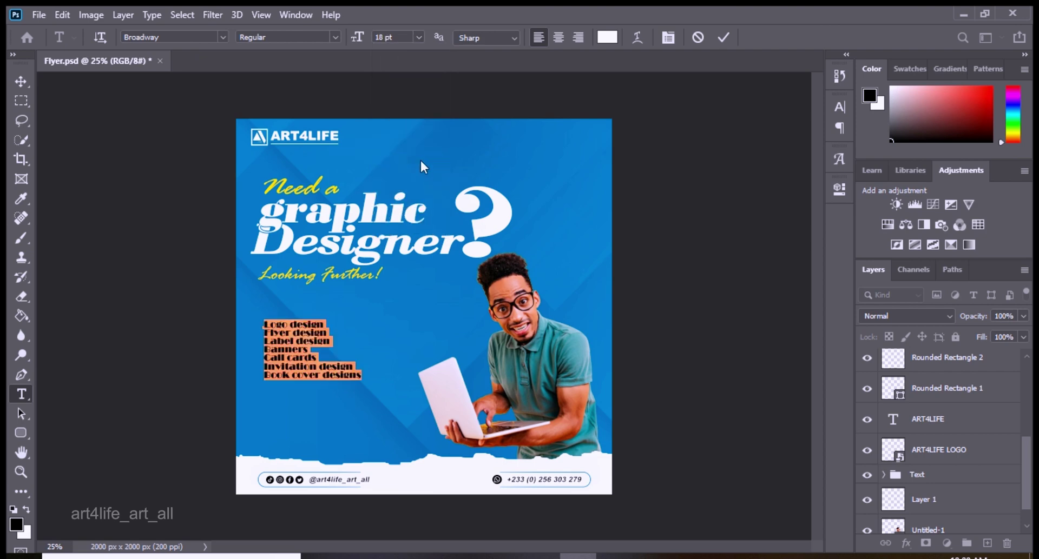
left_click(399, 171)
left_click(840, 106)
left_click(814, 146)
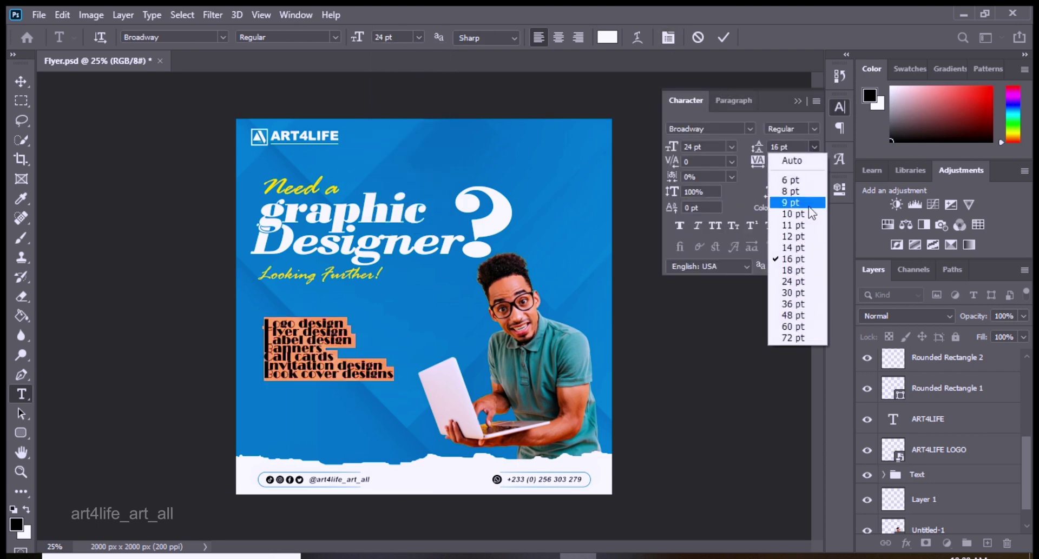
left_click(811, 305)
left_click(814, 146)
left_click(793, 292)
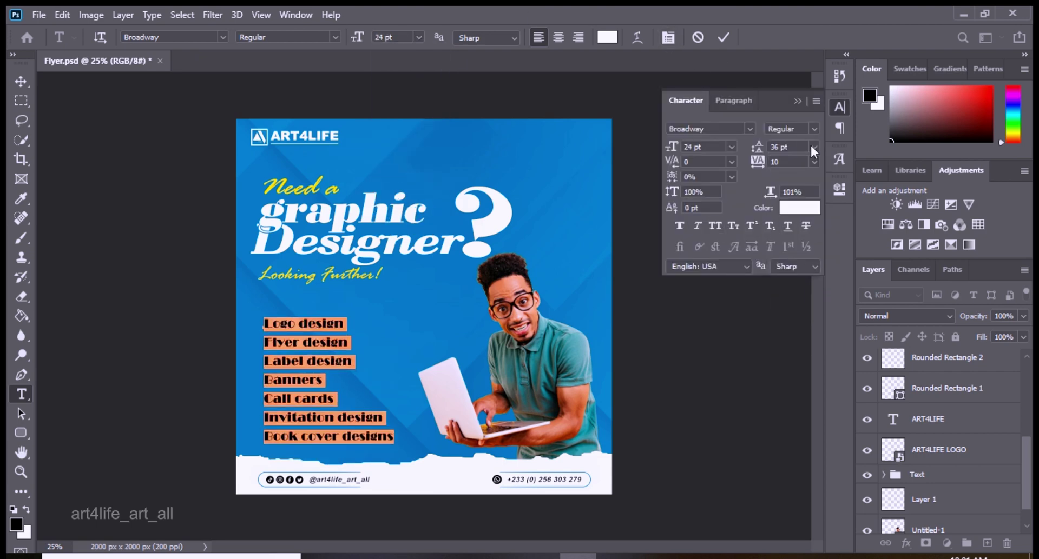
left_click(731, 147)
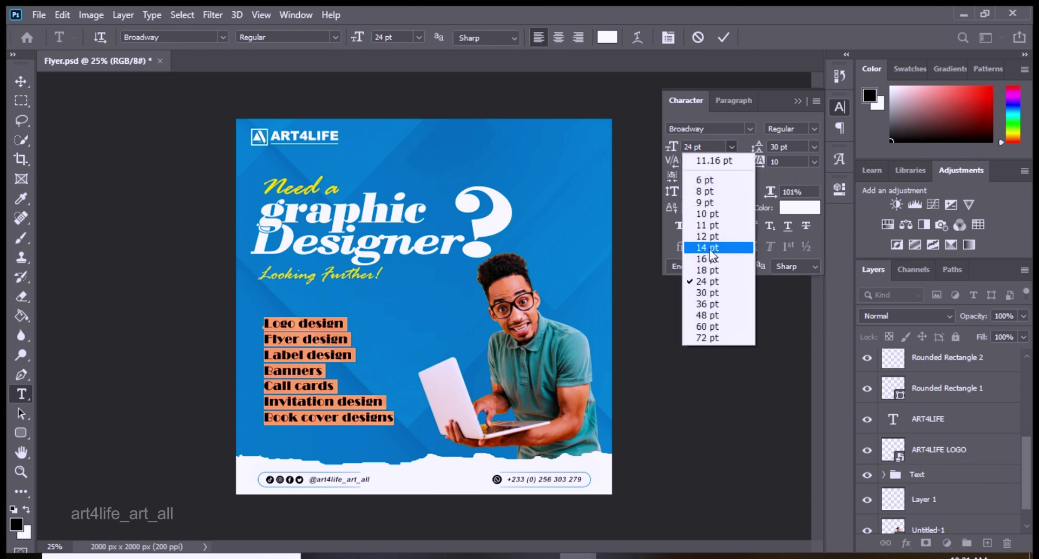
left_click(703, 265)
left_click(814, 147)
left_click(792, 281)
left_click(797, 101)
key("ctrl+Return")
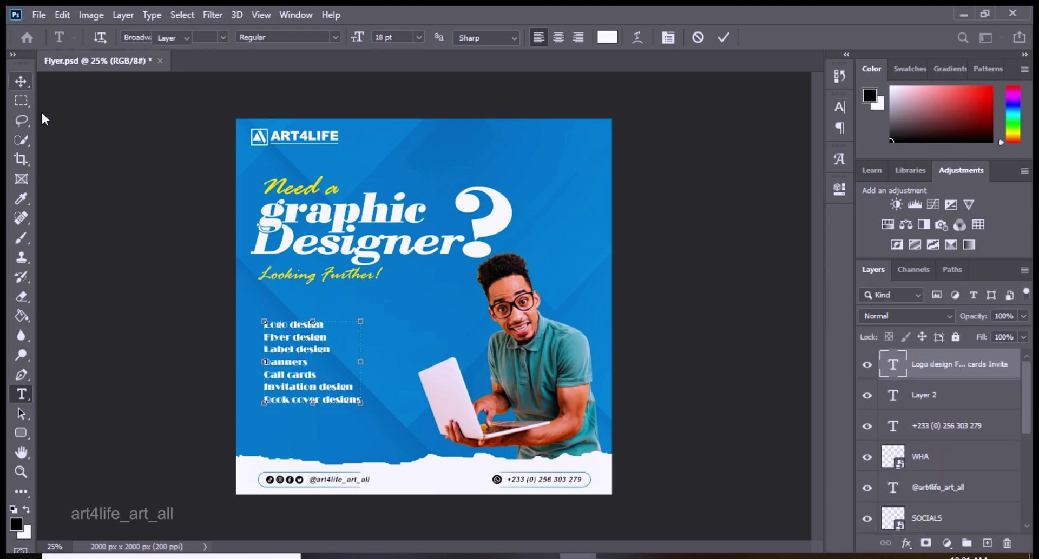
Move the services list to the lower left and begin a heading line above it
key("v")
mouse_move(340, 343)
left_mouse_down()
mouse_move(373, 349)
mouse_move(313, 382)
left_mouse_up()
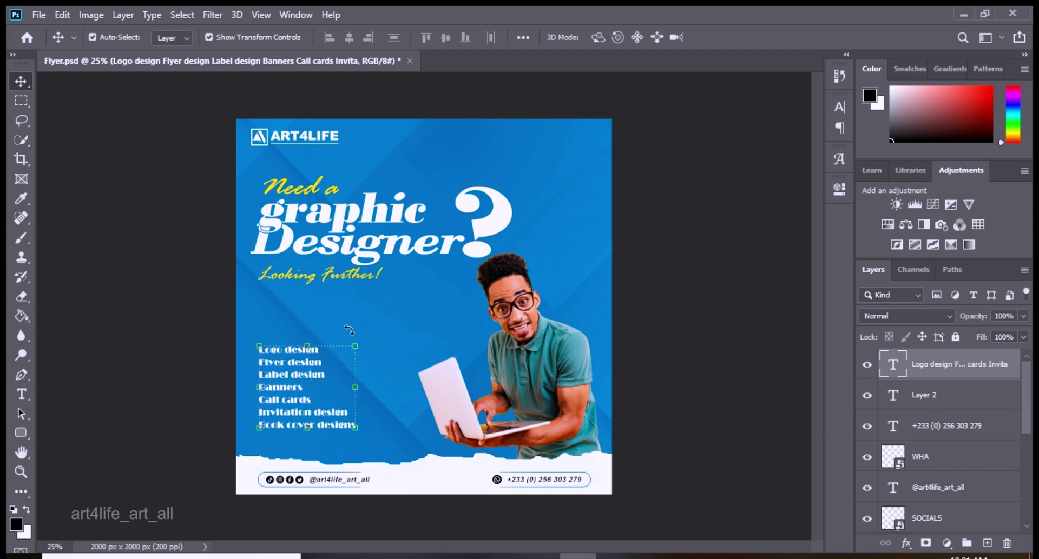
left_click(53, 383)
key("t")
left_click(292, 323)
type("SERVICES")
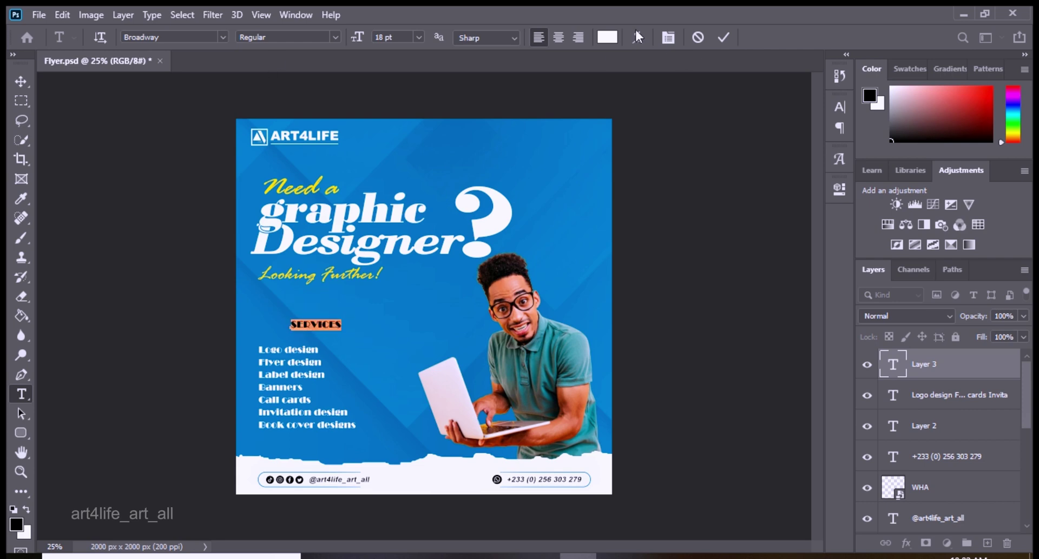
Style the SERVICES text in yellow sampled from 'Need a', Arial Bold at 24 pt
left_click(607, 37)
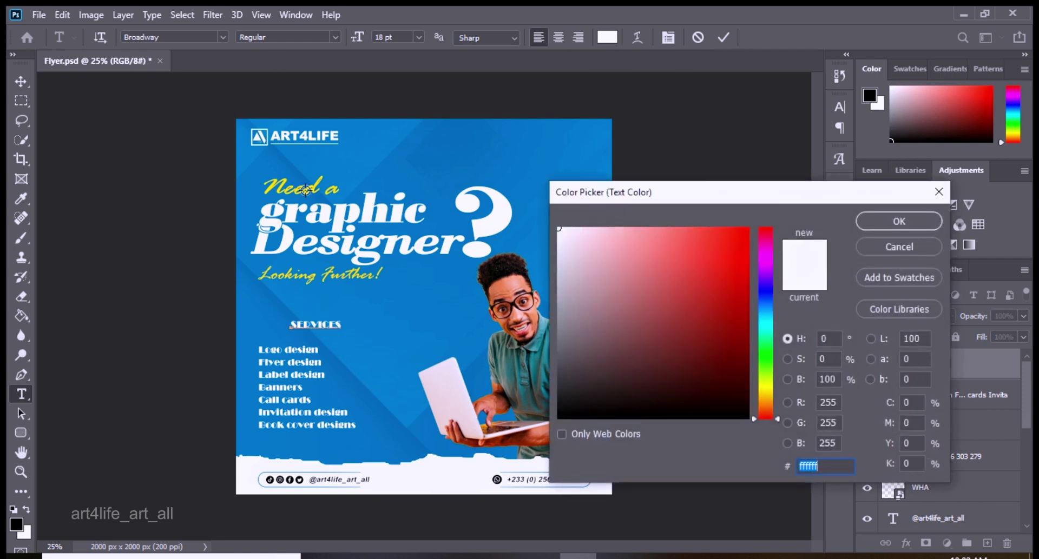
left_click(307, 187)
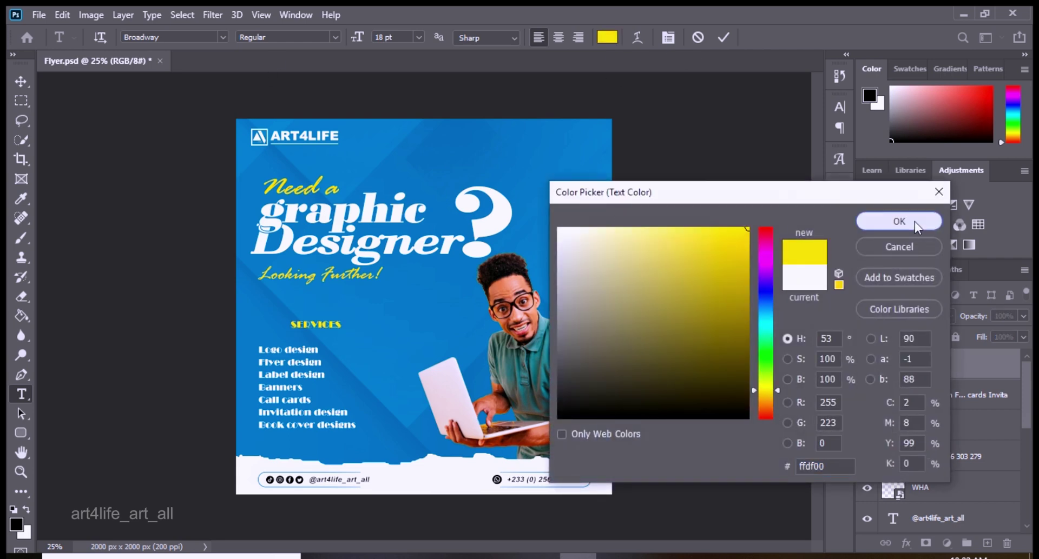
left_click(898, 221)
left_click(418, 37)
left_click(395, 156)
left_click(223, 37)
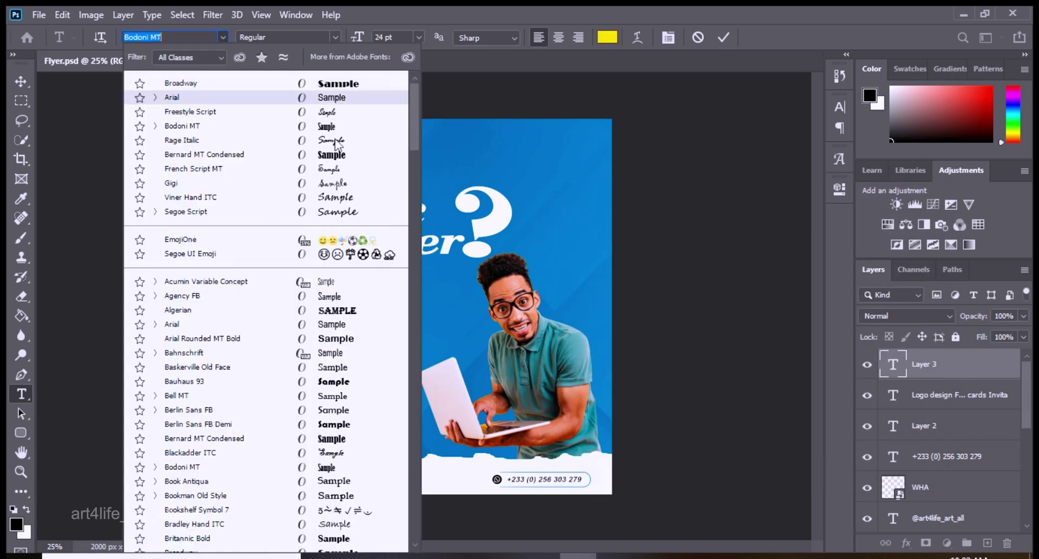
left_click(336, 97)
left_click(336, 37)
left_click(335, 130)
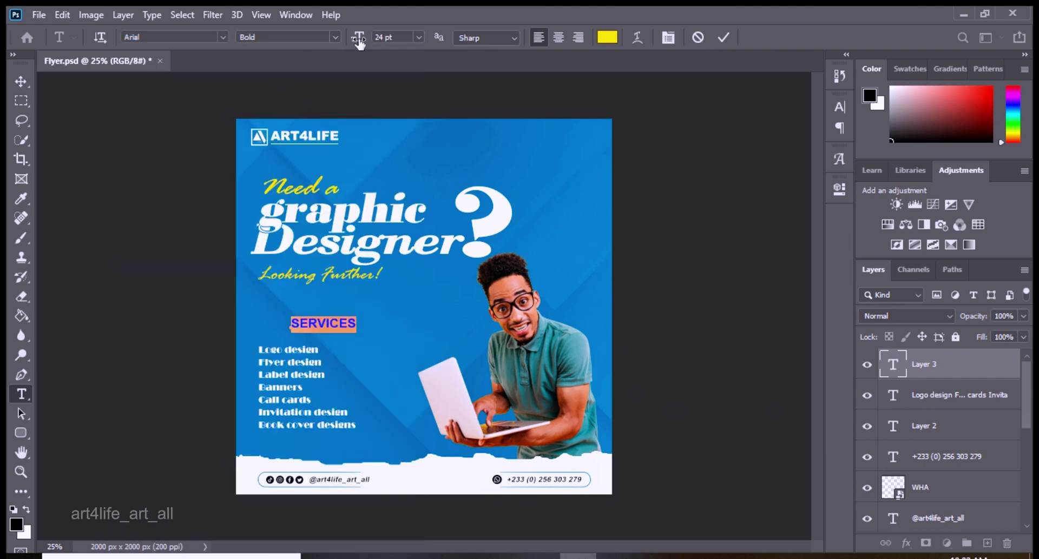
key("ctrl+Return")
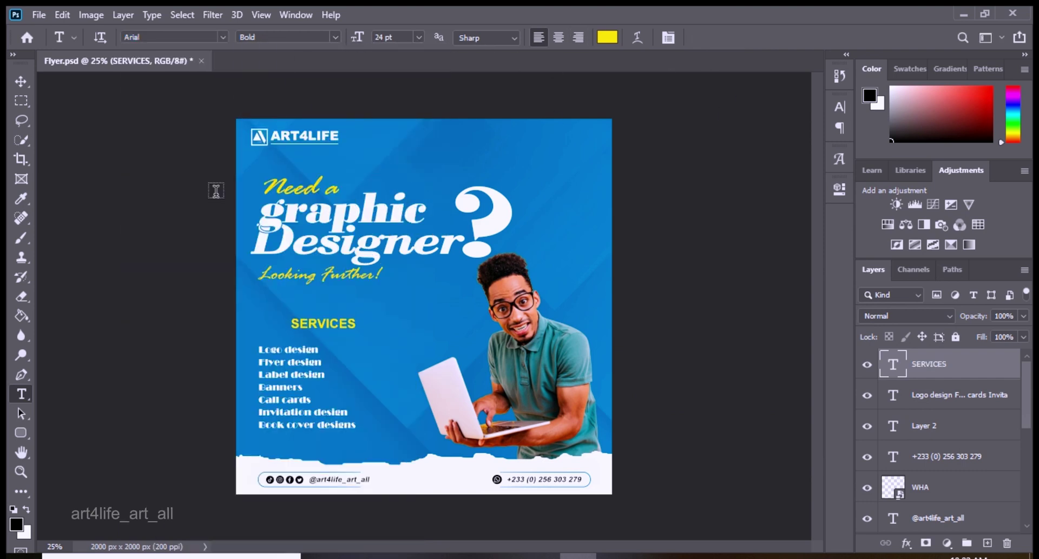
Move the SERVICES heading down toward the list and change its font to Arial Black
key("v")
left_click_drag(335, 331, 335, 343)
double_click(325, 336)
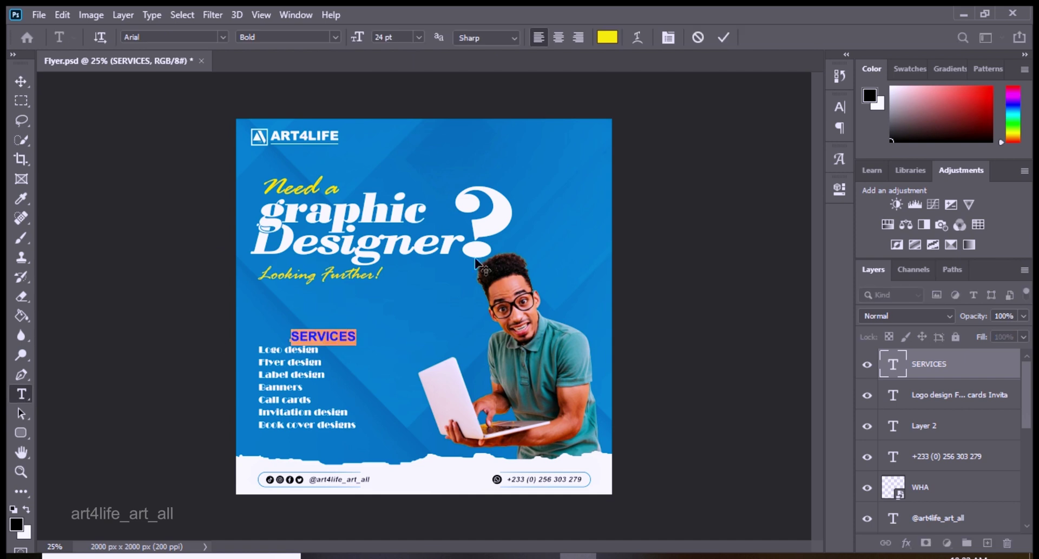
left_click(335, 37)
left_click(332, 148)
left_click(724, 37)
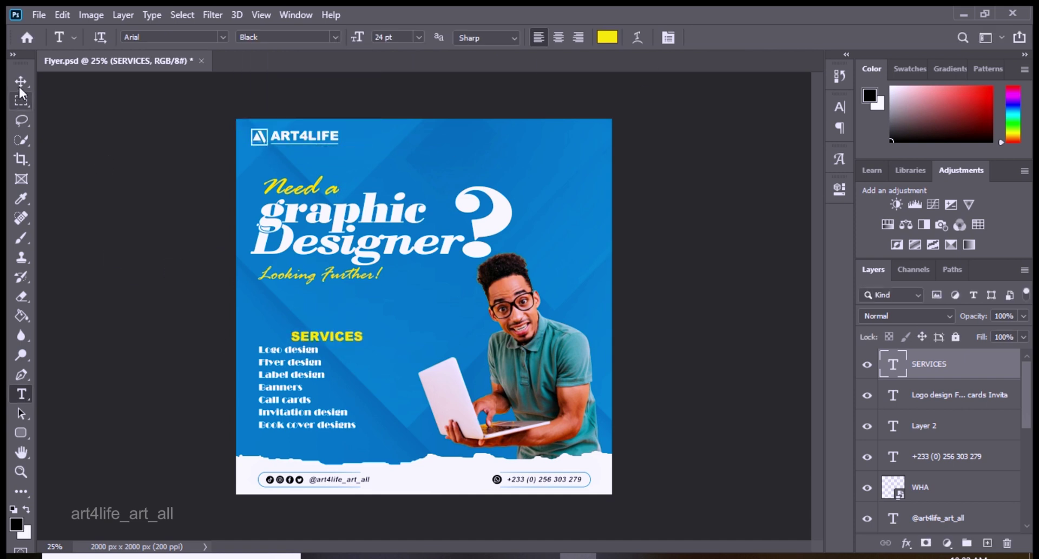
left_click_drag(327, 337, 327, 335)
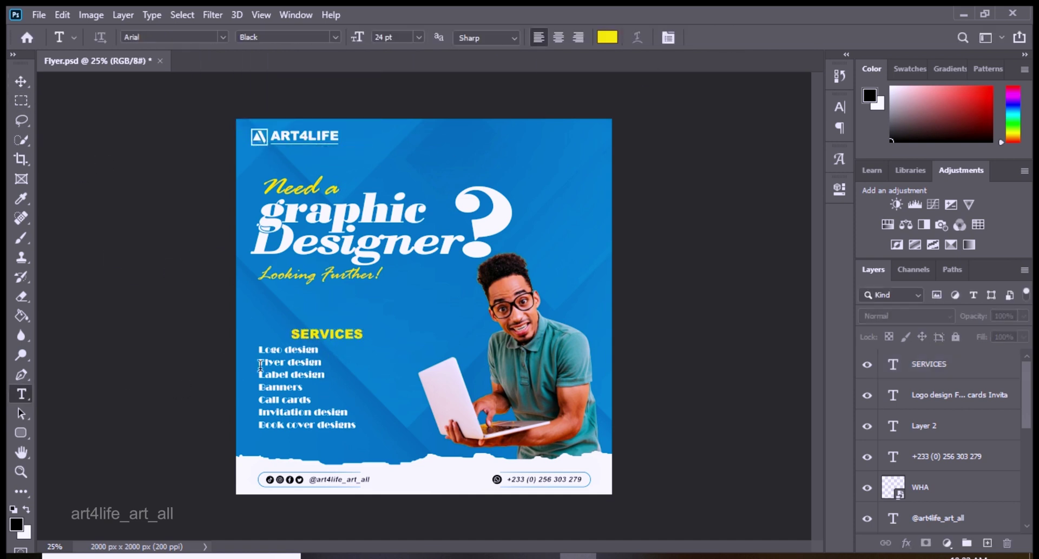
Try 24 pt on the services list, then undo the enlargement
left_click(260, 366)
key("ctrl+a")
left_click(419, 37)
left_click(412, 179)
left_click(724, 36)
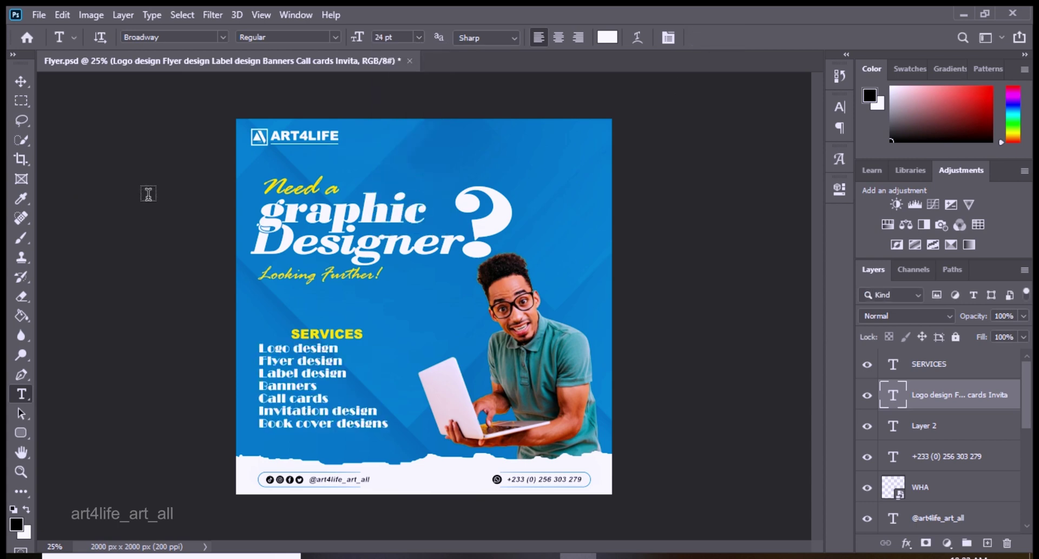
key("ctrl+z")
Set the SERVICES heading text size to 18 pt
left_click(279, 338, "ctrl")
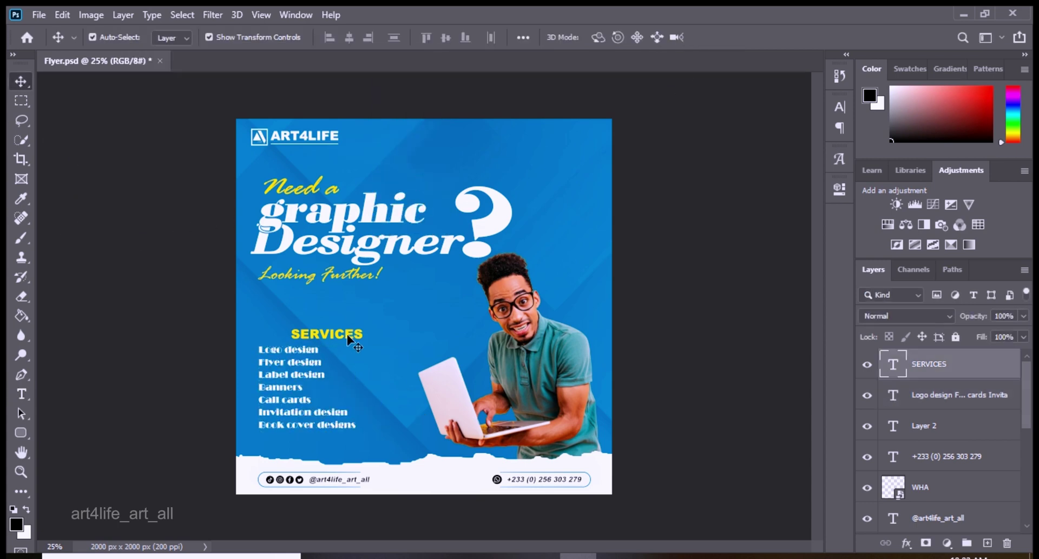
left_click_drag(279, 338, 364, 335)
left_click(419, 36)
left_click(398, 160)
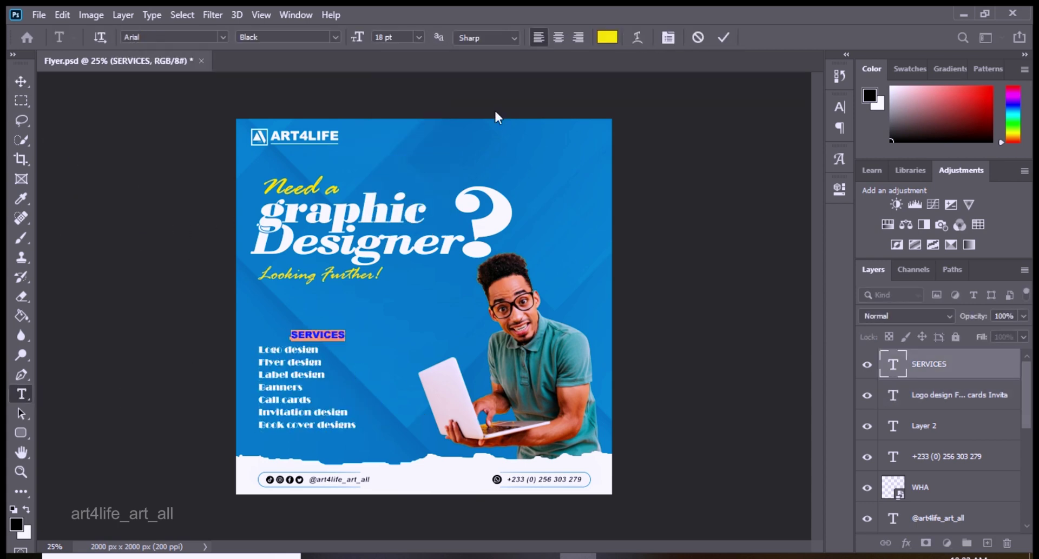
left_click(419, 37)
left_click(395, 160)
key("ctrl+Return")
Shrink the SERVICES heading slightly with Free Transform
key("ctrl+t")
left_click_drag(369, 329, 356, 330)
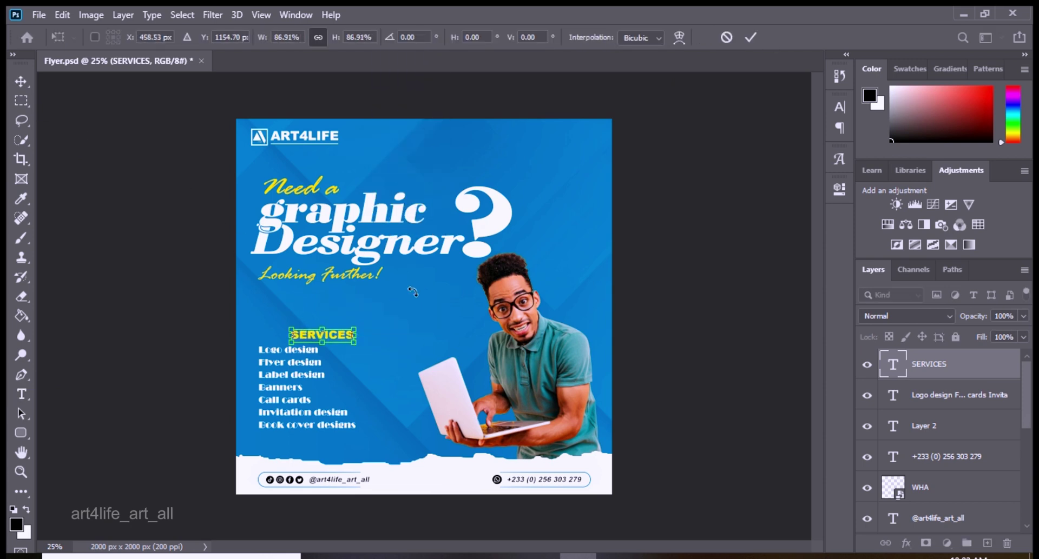
left_click(750, 37)
left_click(250, 335)
Draw a thin rectangle bar as an underline beneath SERVICES
left_click(21, 433)
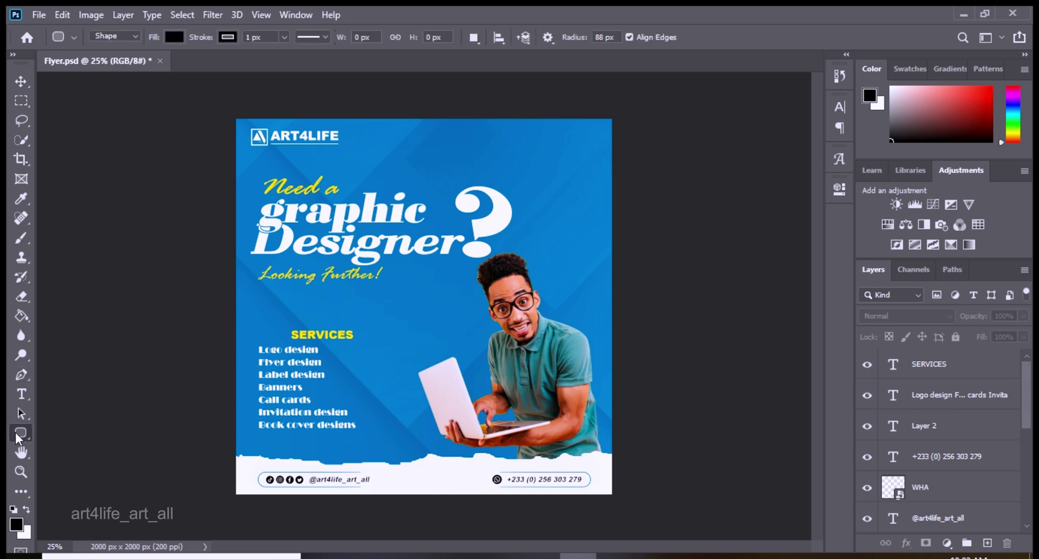
right_click(21, 433)
left_click(57, 432)
key("ctrl+plus")
key("ctrl+plus")
key("ctrl+plus")
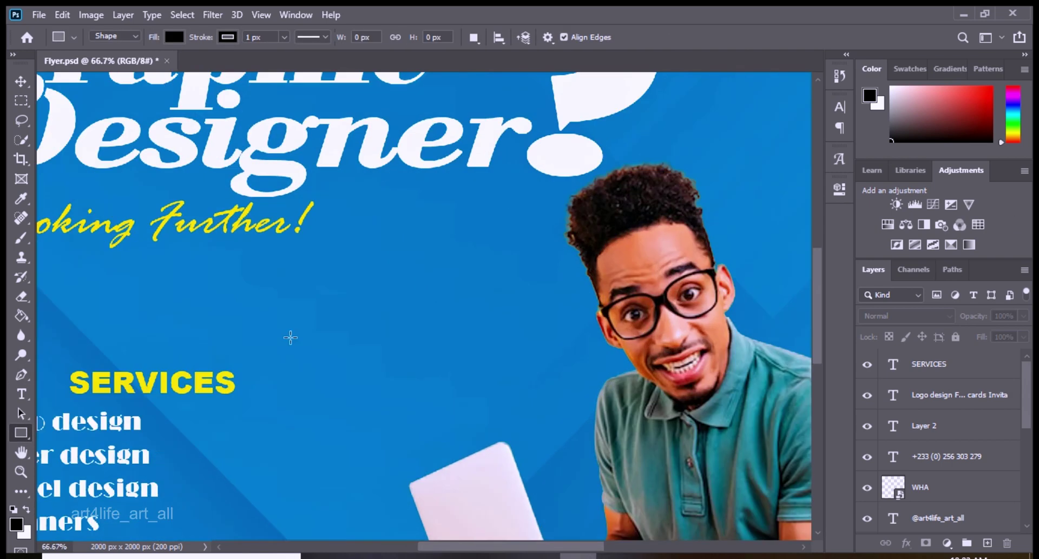
left_click_drag(471, 547, 432, 547)
left_click_drag(229, 399, 392, 401)
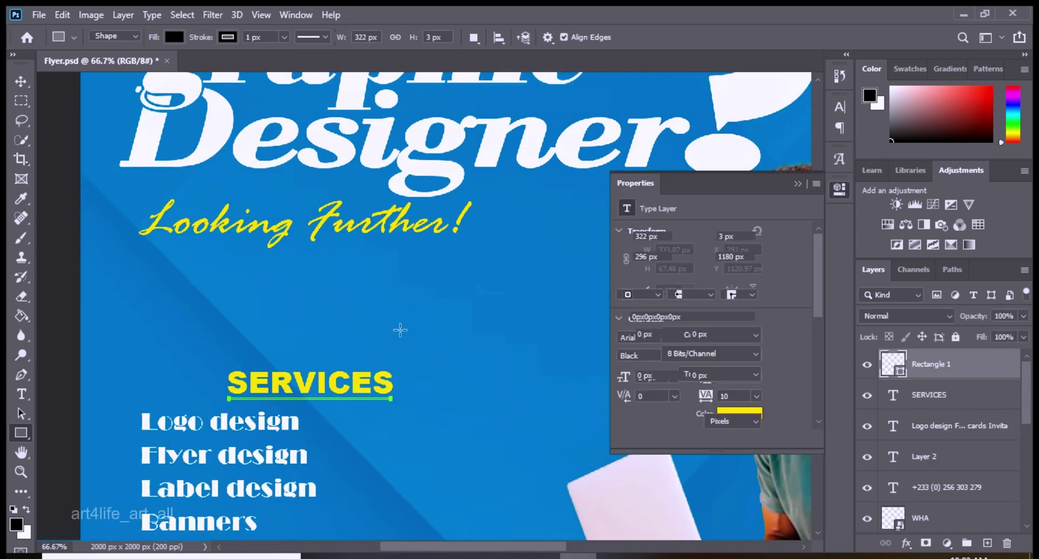
left_click(216, 36)
key("Escape")
key("v")
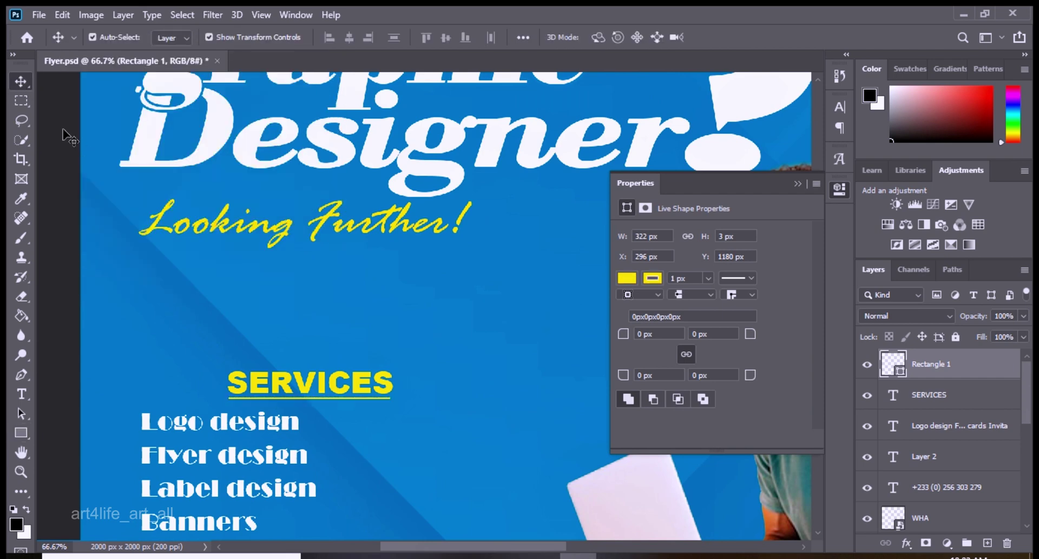
left_click(268, 345)
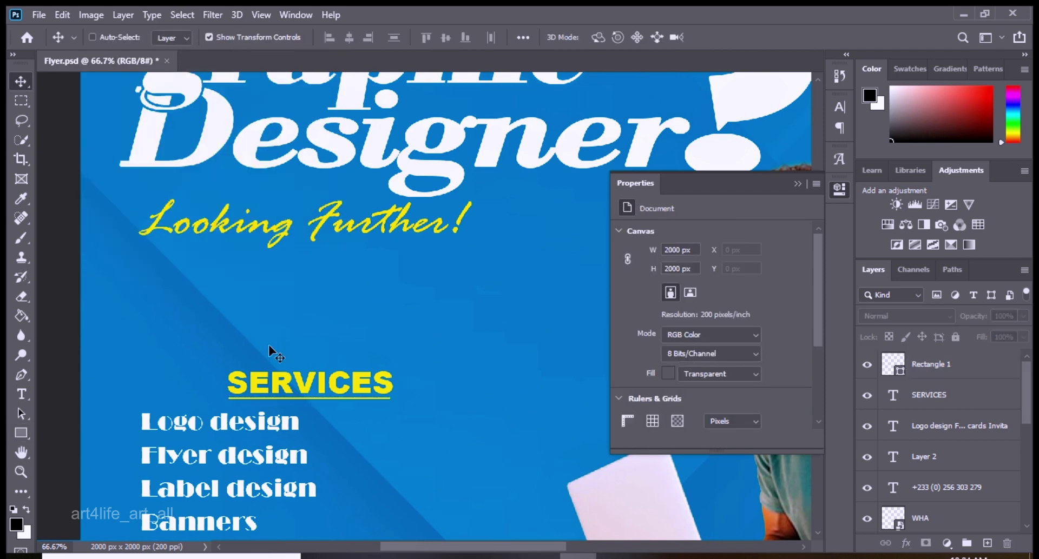
Shift the 'Looking Further!' tagline left to line up with 'Need a'
key("ctrl+minus")
key("ctrl+minus")
key("ctrl+minus")
left_click(798, 183)
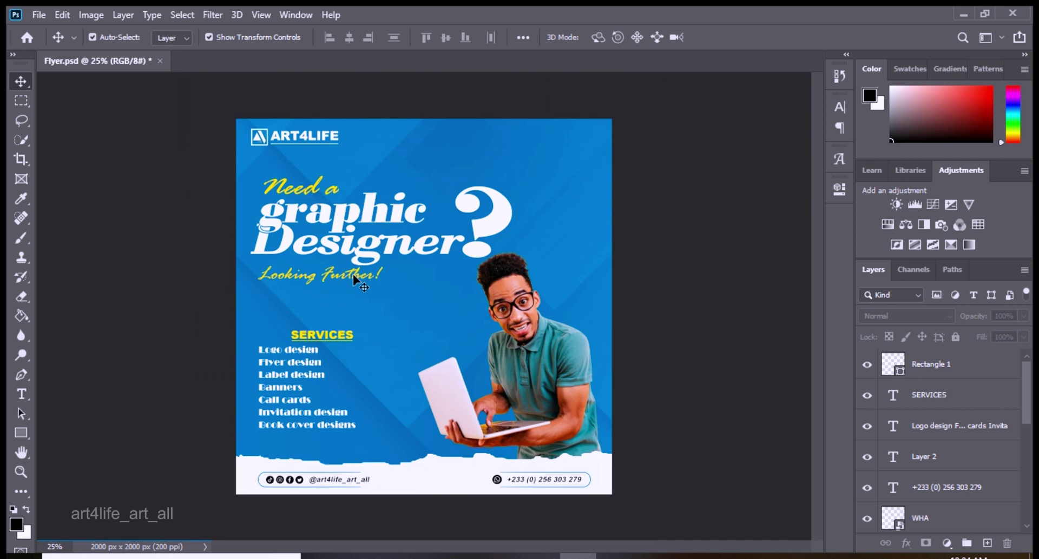
left_click_drag(353, 275, 349, 274)
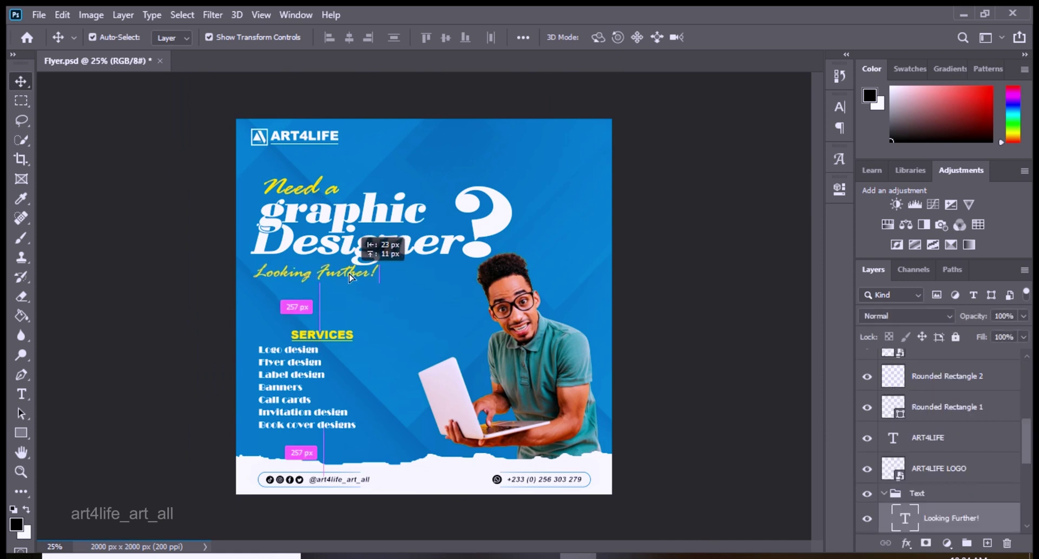
left_click_drag(304, 277, 318, 279)
left_click(282, 186)
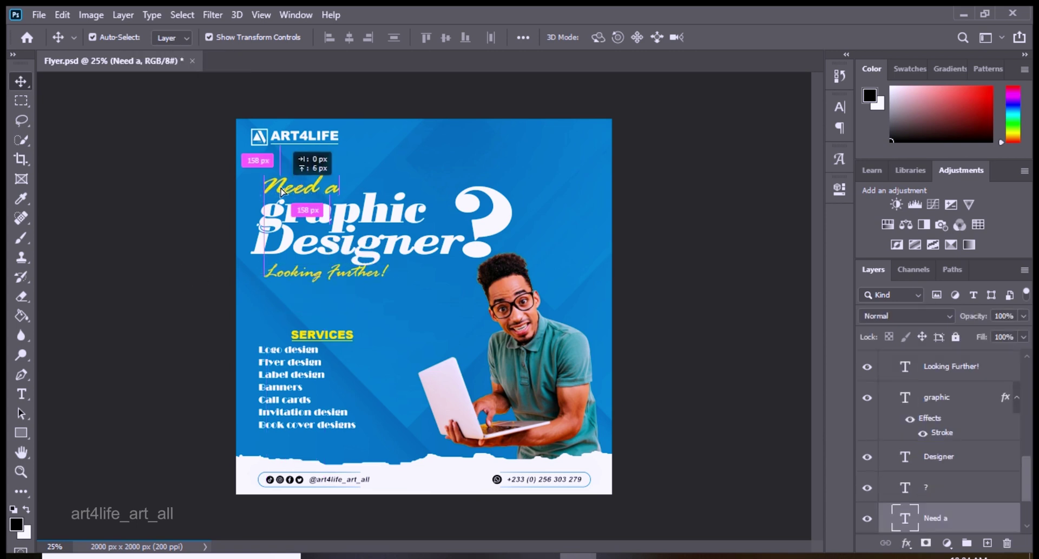
left_click(146, 204)
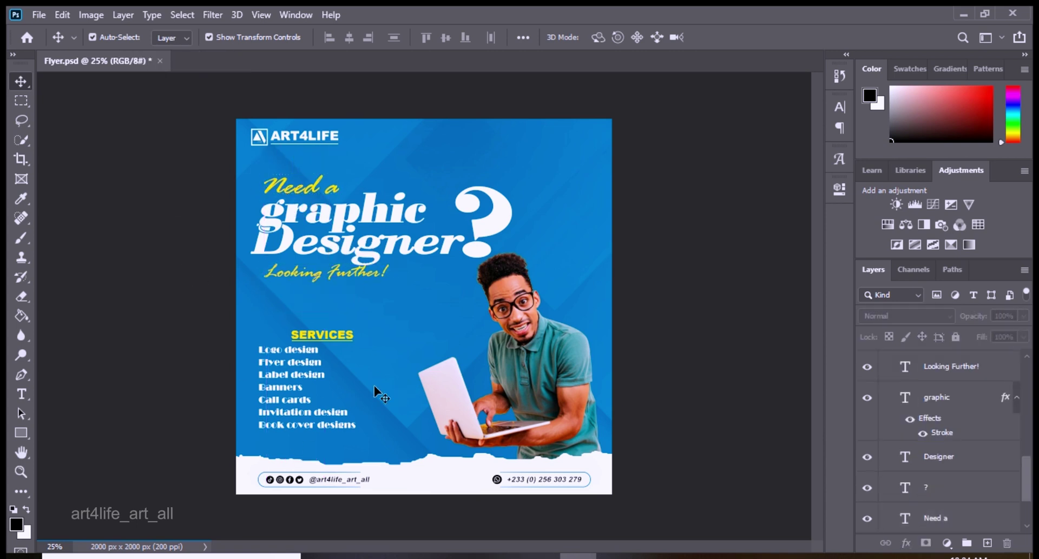
Add a black drop shadow with spread 2 to the torn strip; move ART4LIFE top-right
left_click(412, 479)
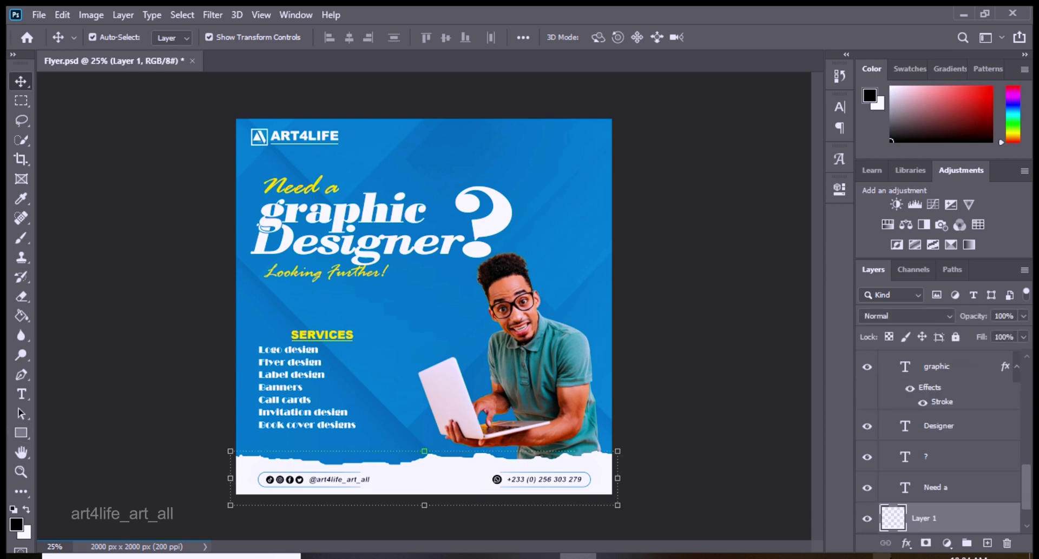
left_click(906, 543)
left_click(952, 537)
left_click_drag(748, 115, 759, 81)
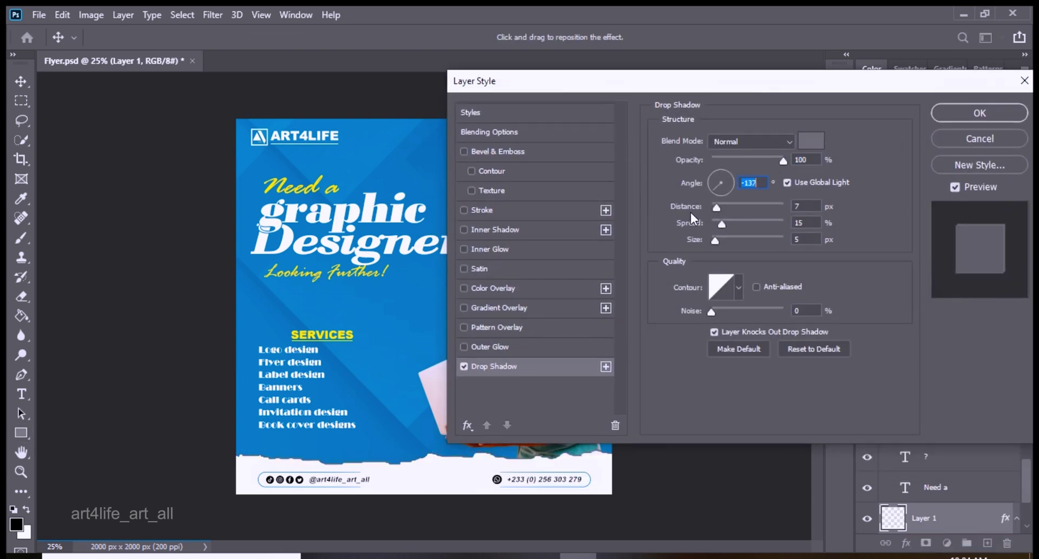
left_click(810, 141)
left_click(883, 220)
mouse_move(735, 223)
left_mouse_down()
mouse_move(714, 222)
mouse_move(713, 211)
left_mouse_up()
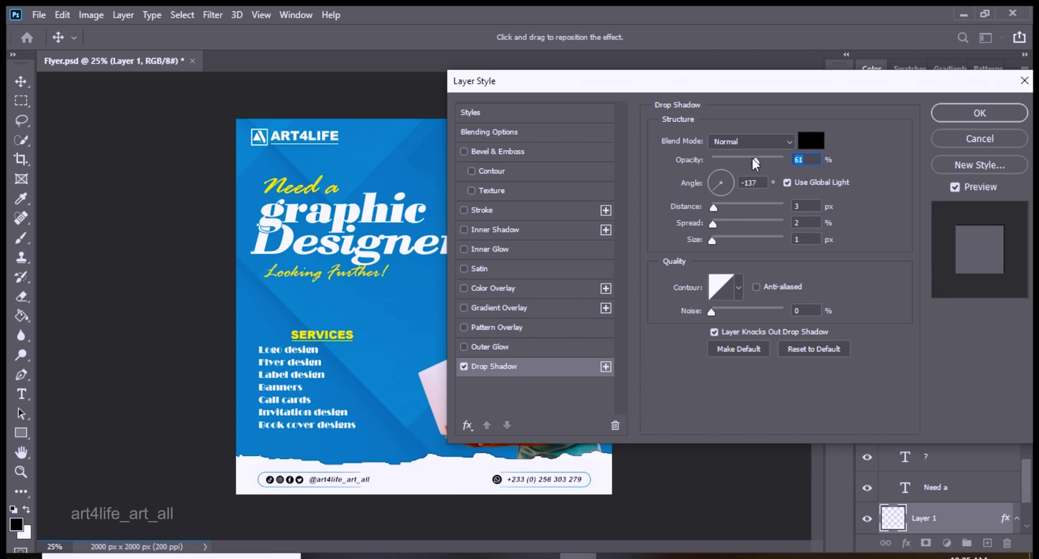
key("Return")
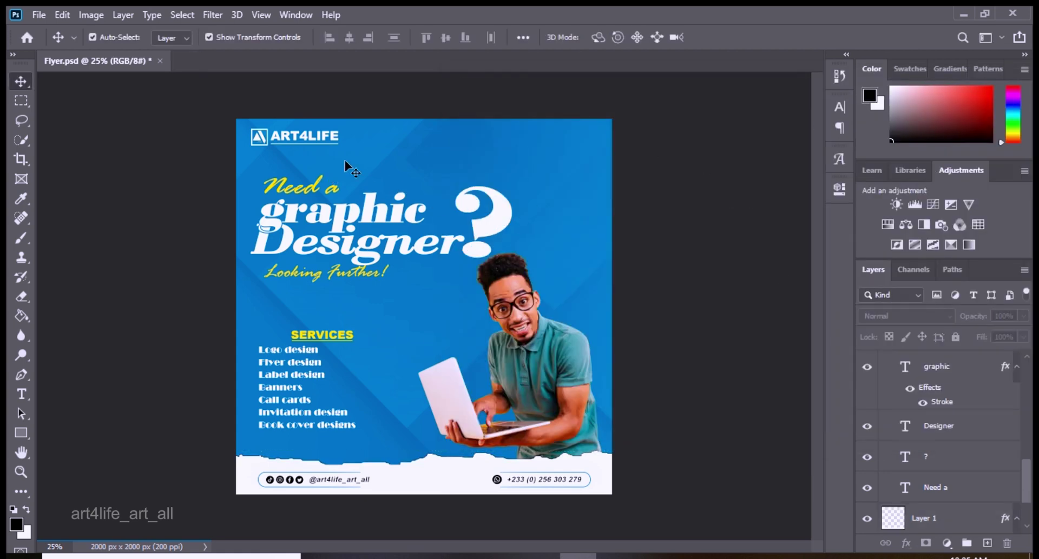
left_click_drag(322, 136, 576, 137)
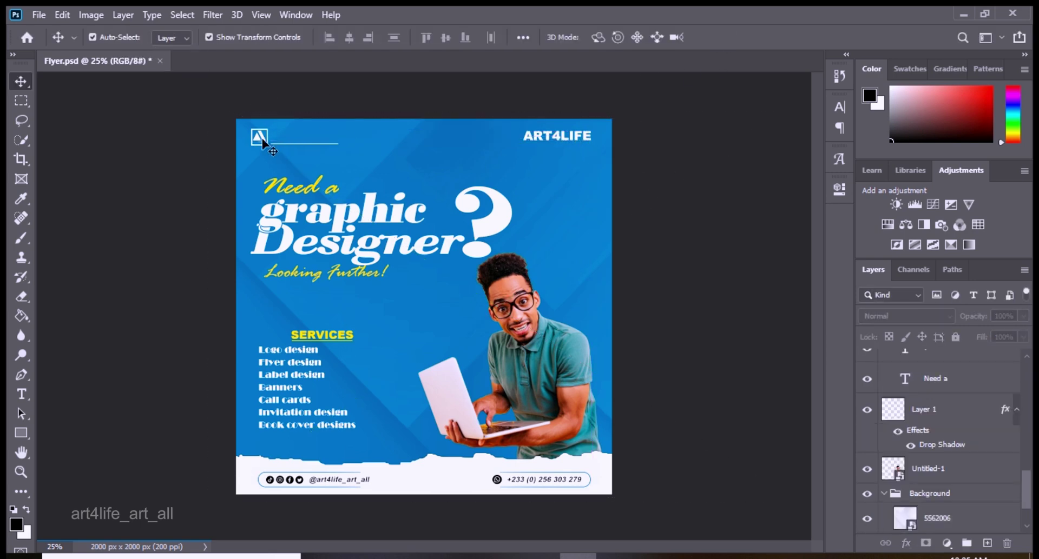
Place the logo mark beside the ART4LIFE wordmark and scale both down
left_click_drag(262, 144, 519, 142)
key("ctrl+t")
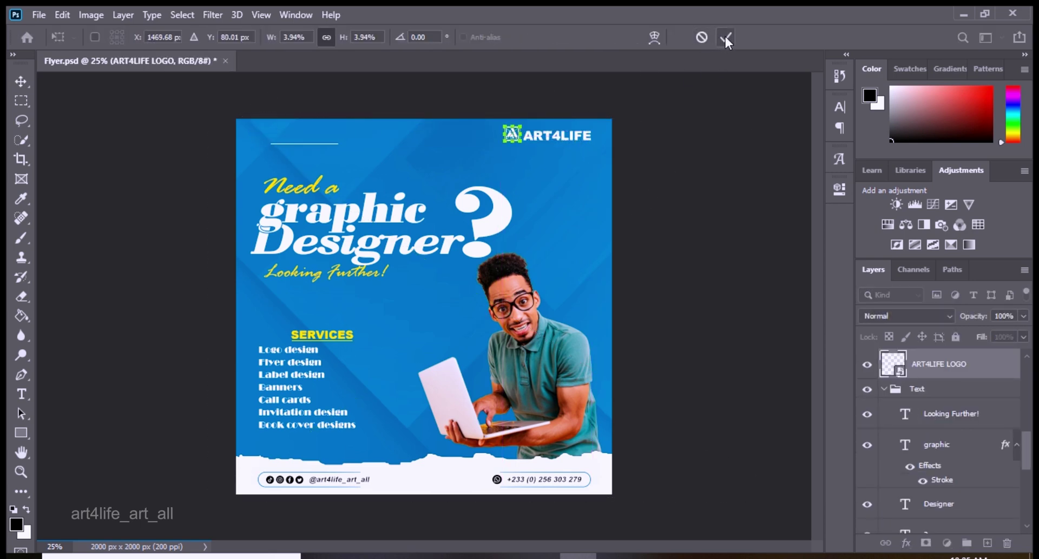
left_click(724, 37)
left_click(568, 140)
key("ctrl+t")
left_click_drag(592, 128, 543, 129)
left_click(796, 36)
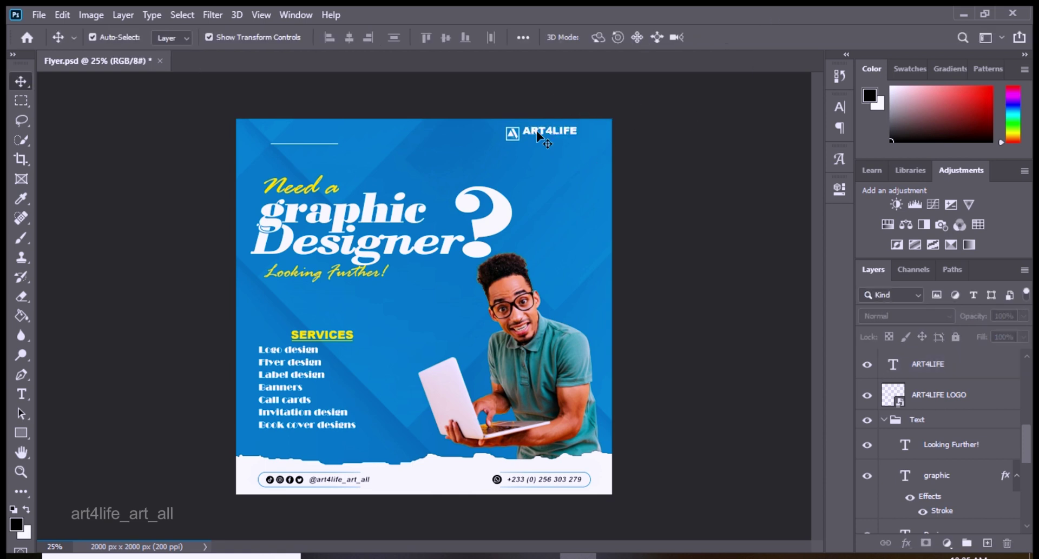
Delete the stray white line layer (Rounded Rectangle 1) at top-left
left_click(302, 145)
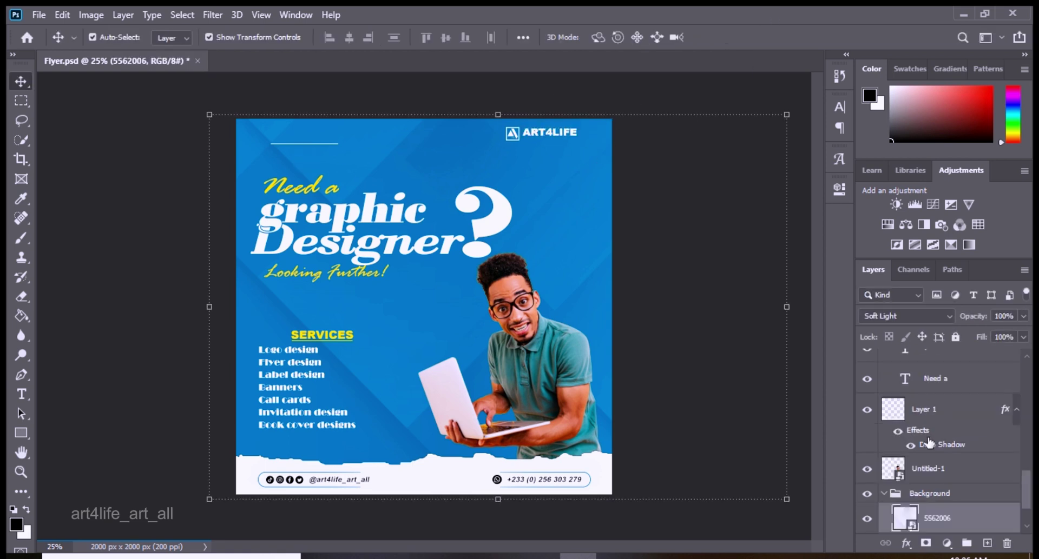
scroll(928, 443, "up", 2)
scroll(928, 412, "up", 2)
left_click(928, 372)
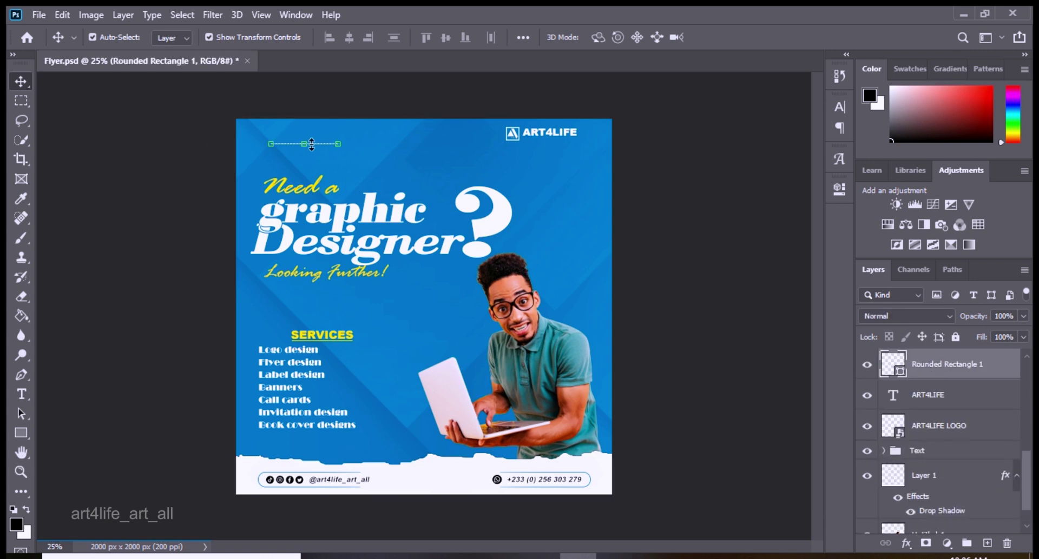
key("Delete")
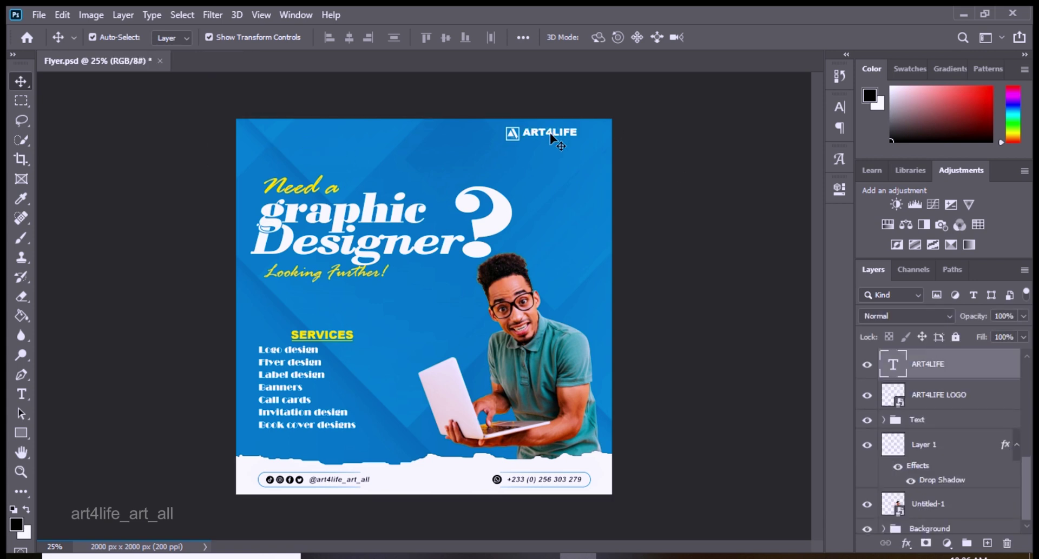
Nudge the logo mark into alignment with the ART4LIFE wordmark
left_click(512, 132)
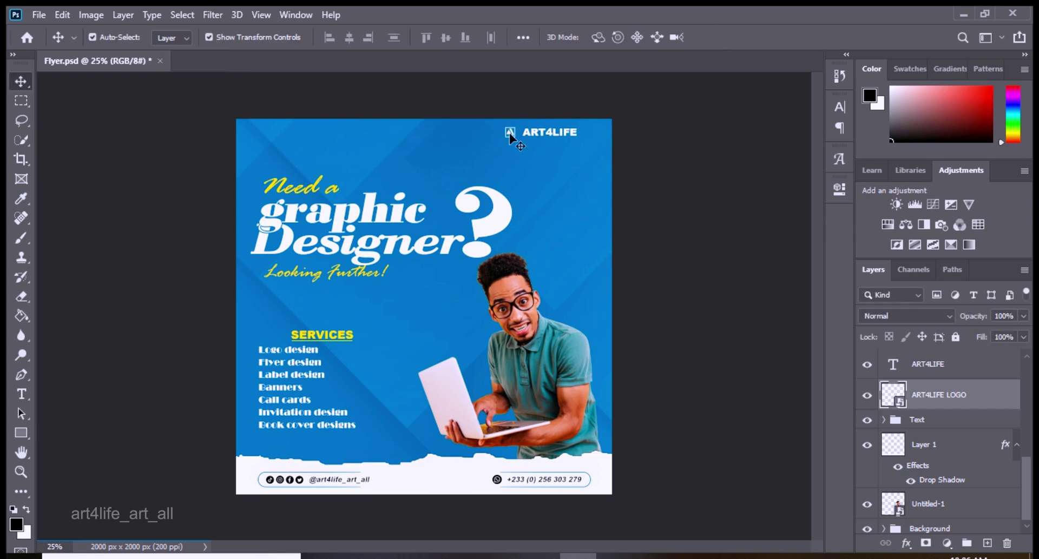
left_click_drag(512, 132, 515, 135)
left_click(672, 140)
left_click(563, 139)
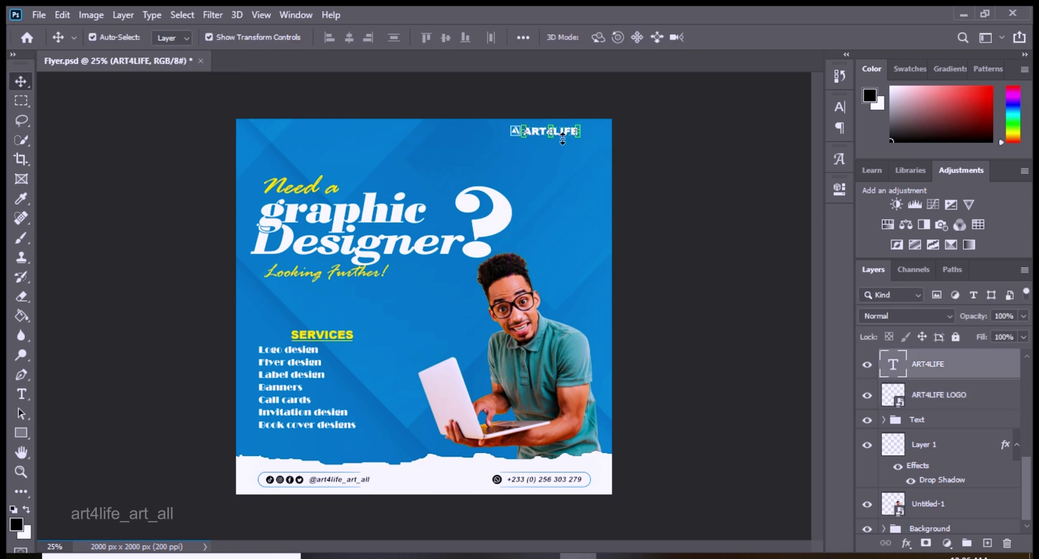
left_click(528, 200)
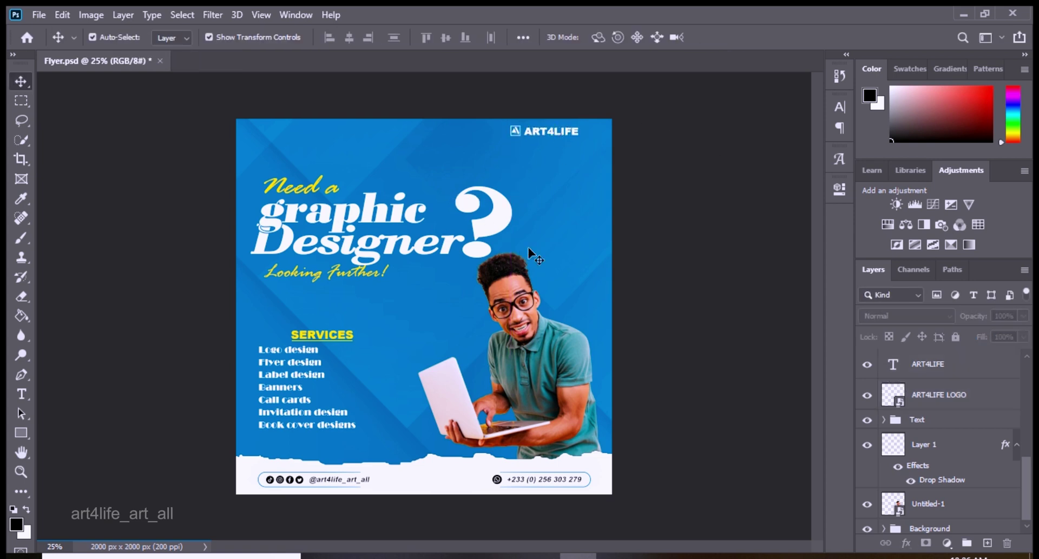
Draw a long yellow rounded-rectangle bar below the services list
left_click(22, 433)
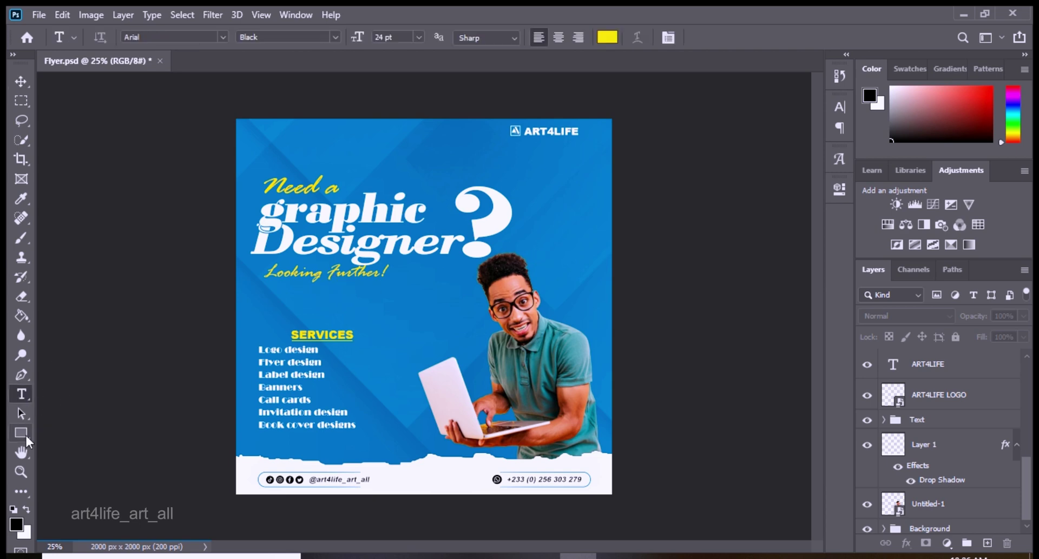
right_click(26, 436)
left_click(79, 449)
left_click_drag(256, 437, 442, 446)
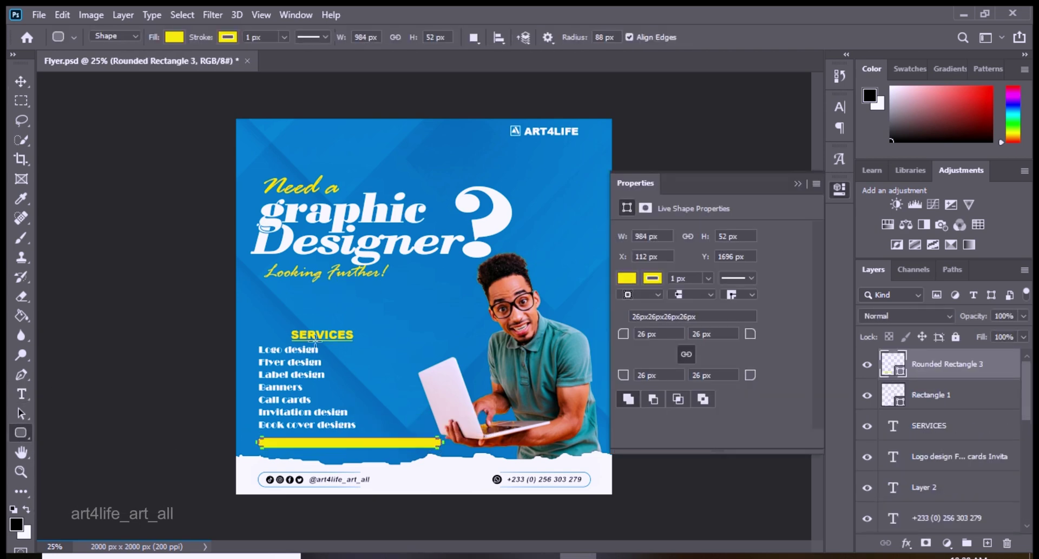
key("v")
left_click(69, 144)
Start a new text layer beneath the tagline
scroll(209, 427, "up", 2, "alt")
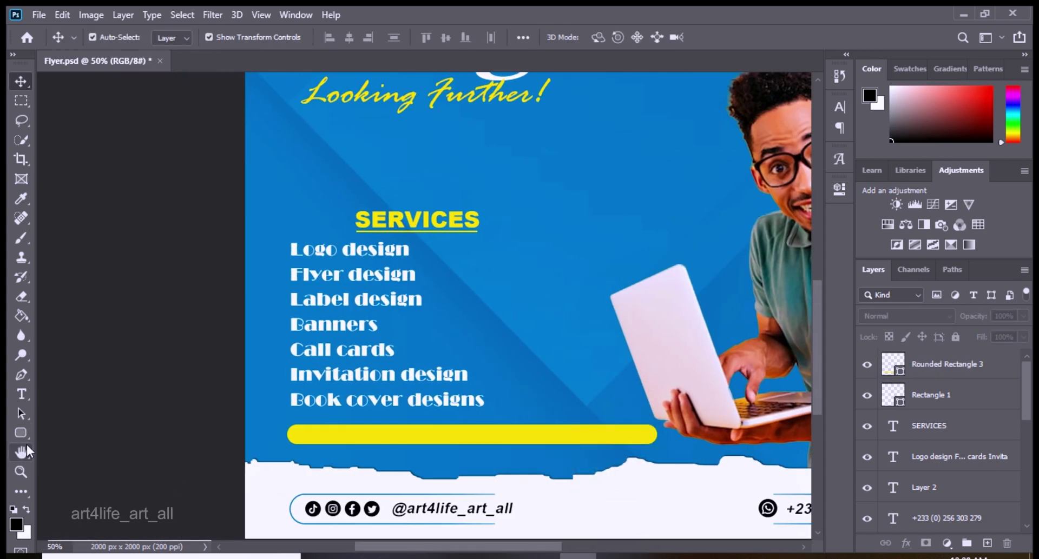
left_click(24, 396)
left_click(531, 163)
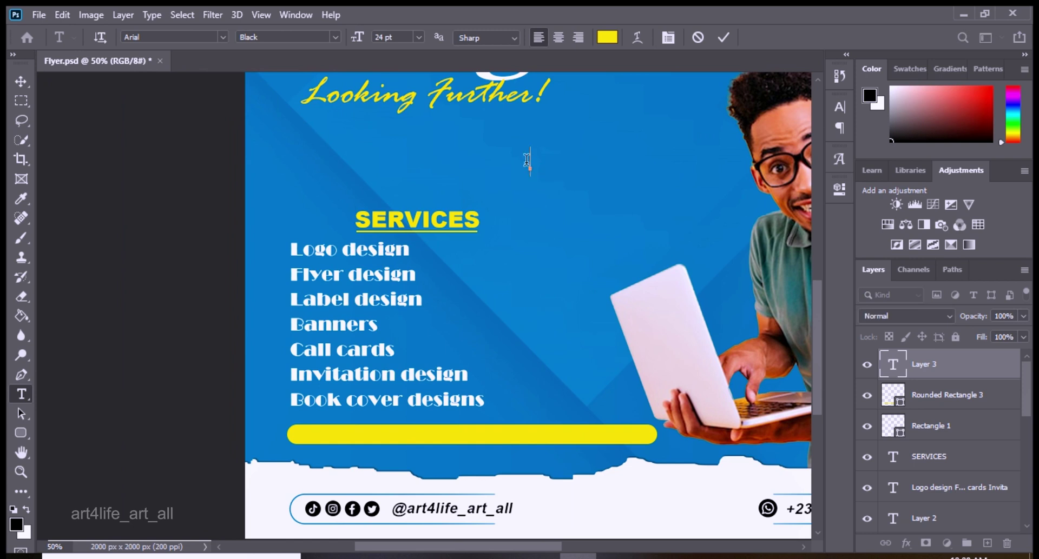
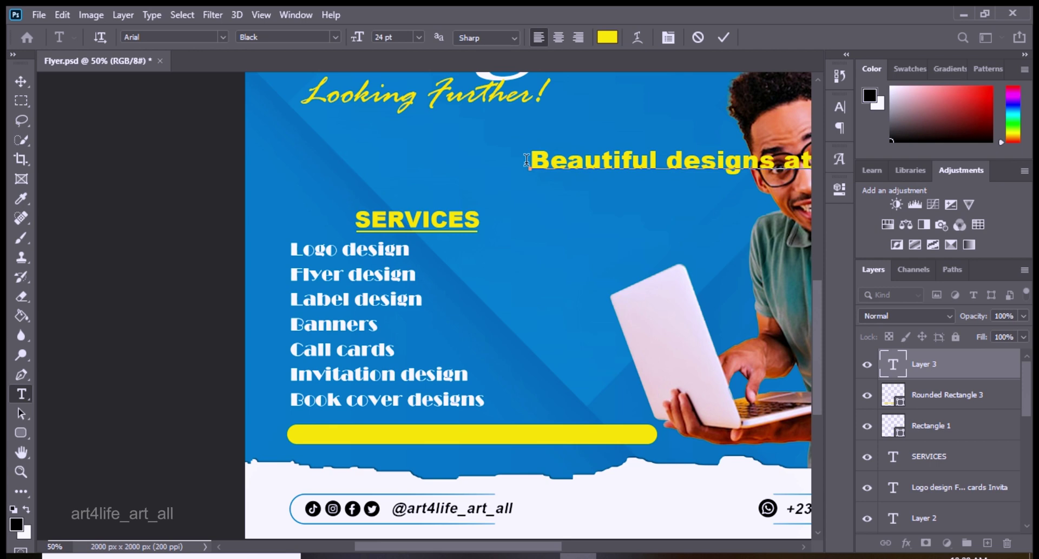
Set the slogan text to Arial Narrow at 12 pt
left_click_drag(506, 547, 484, 550)
key("ctrl+a")
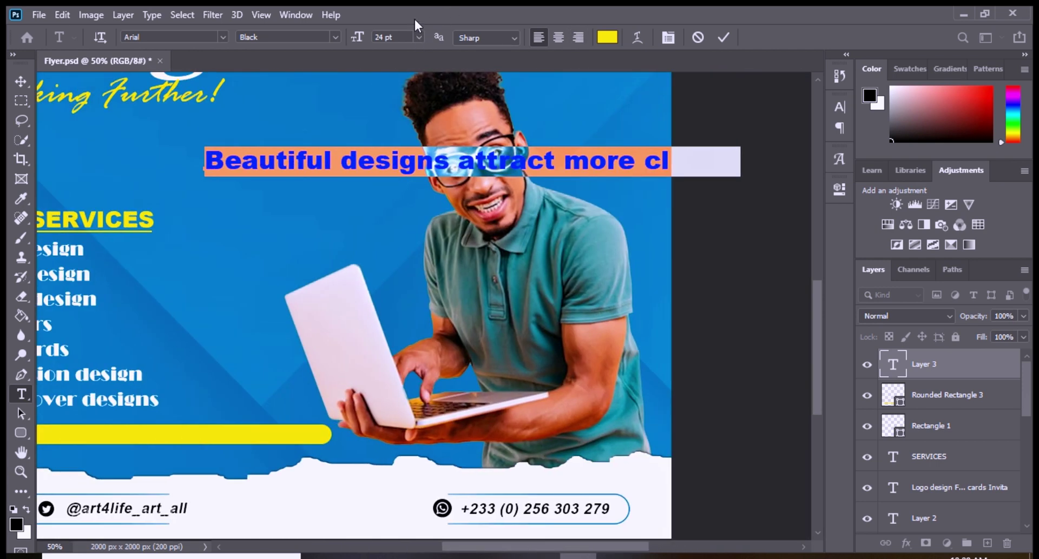
left_click(418, 37)
left_click(395, 139)
left_click(335, 37)
left_click(265, 76)
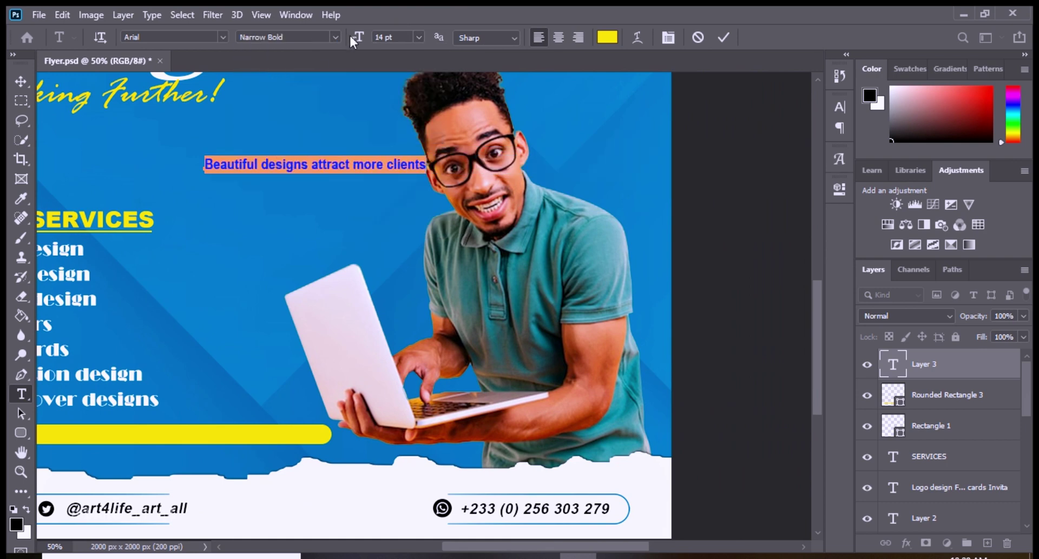
left_click(335, 37)
left_click(264, 52)
left_click(418, 37)
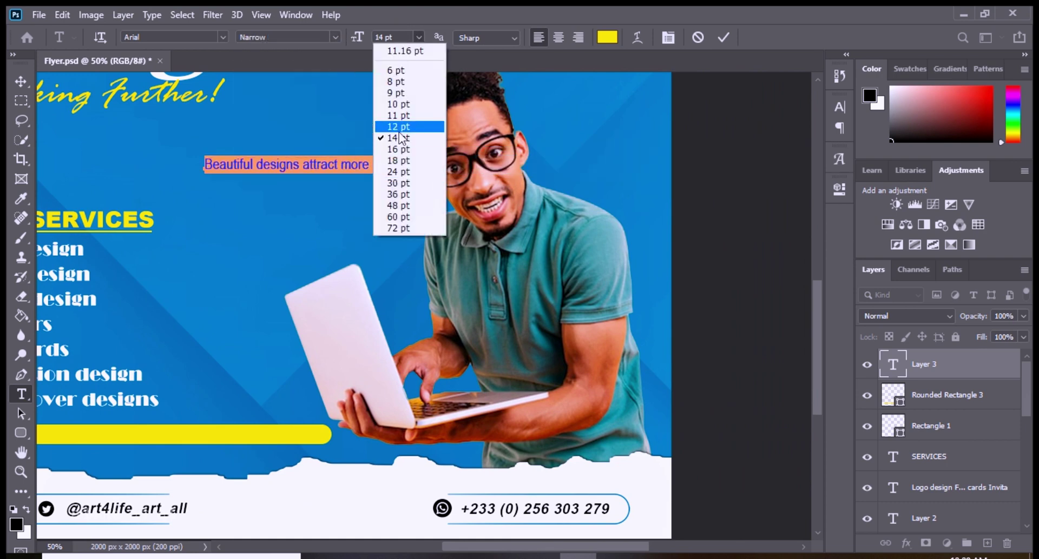
left_click(395, 128)
Widen the slogan's tracking to 50 and commit the text
left_click(669, 36)
left_click(814, 161)
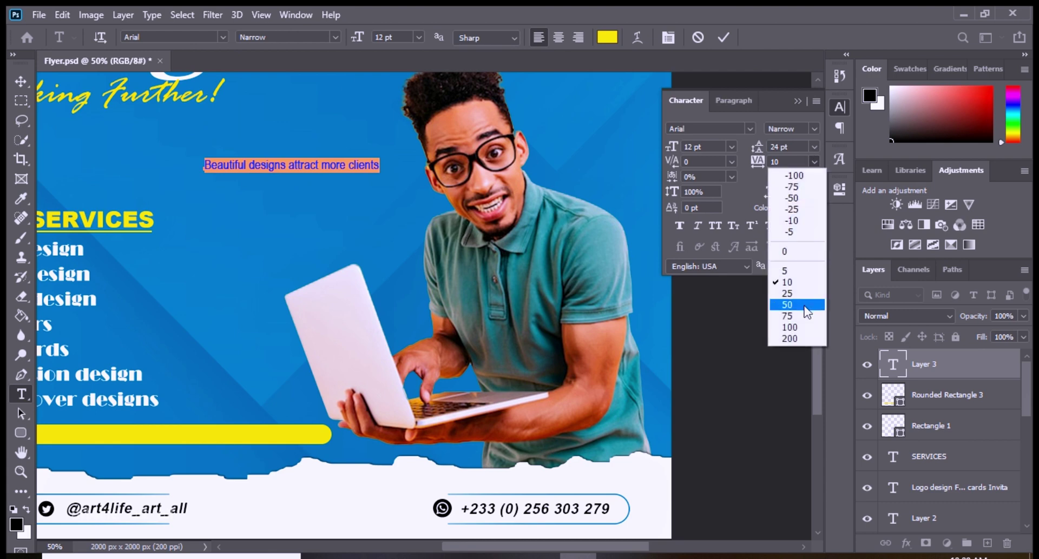
left_click(779, 306)
left_click(723, 37)
Colour the slogan white and move it down onto the yellow bar
key("v")
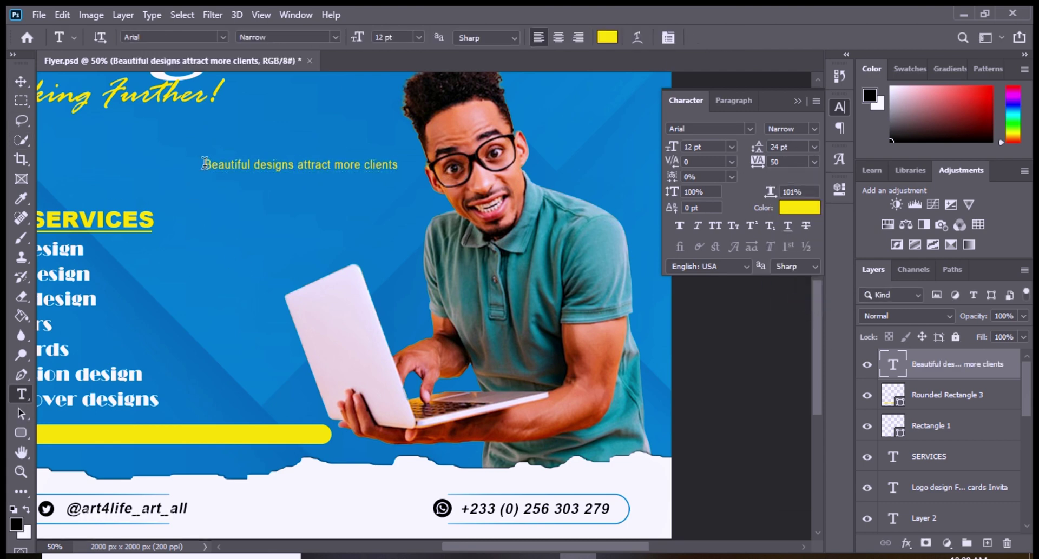
left_click(799, 207)
left_click(561, 227)
left_click(892, 226)
left_click_drag(247, 169, 290, 449)
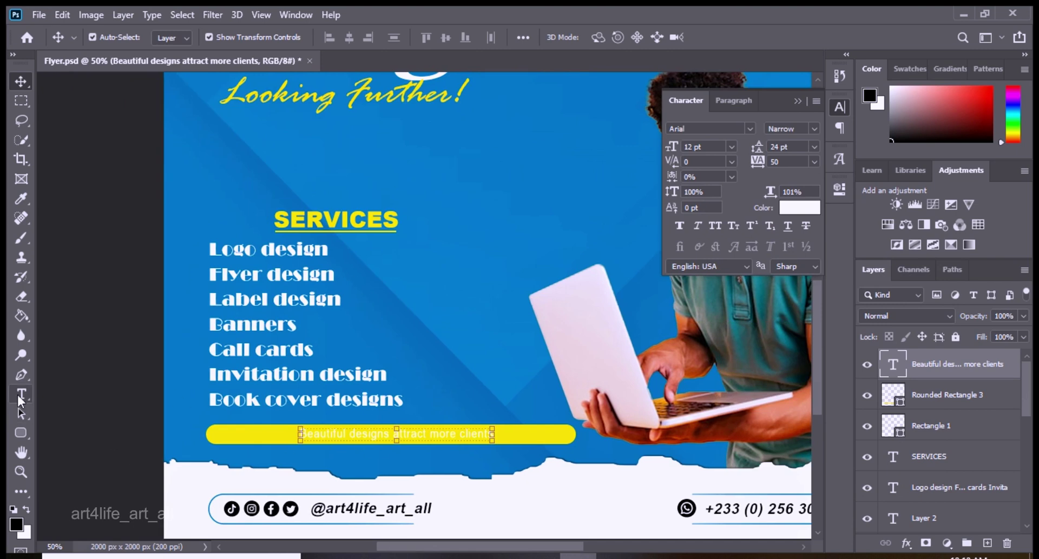
Reselect the slogan and change its colour to black
left_click(21, 395)
double_click(893, 364)
left_click(799, 208)
left_click(559, 418)
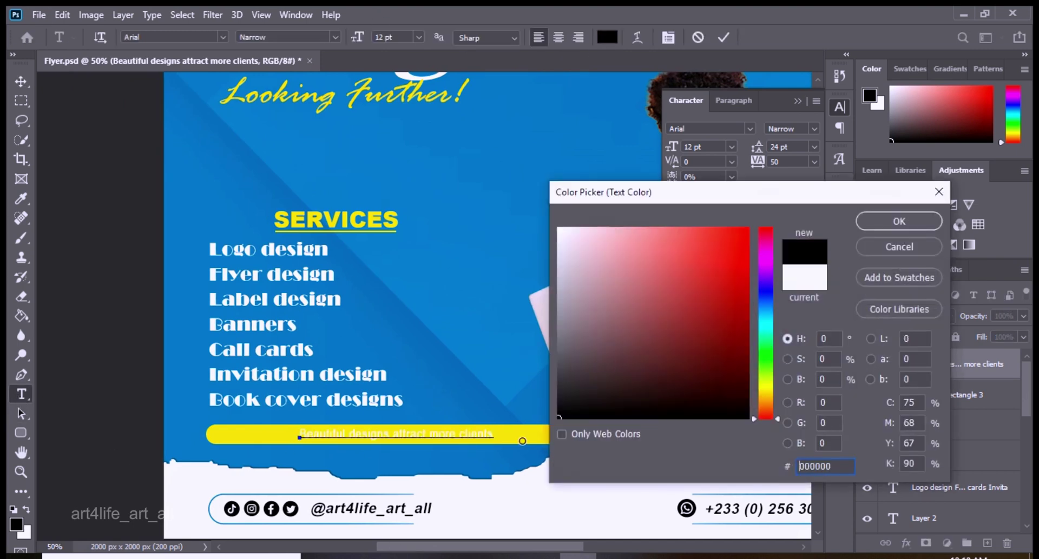
left_click(898, 221)
Make the slogan bold with tracking 5 and commit the edit
left_click(319, 37)
left_click(339, 125)
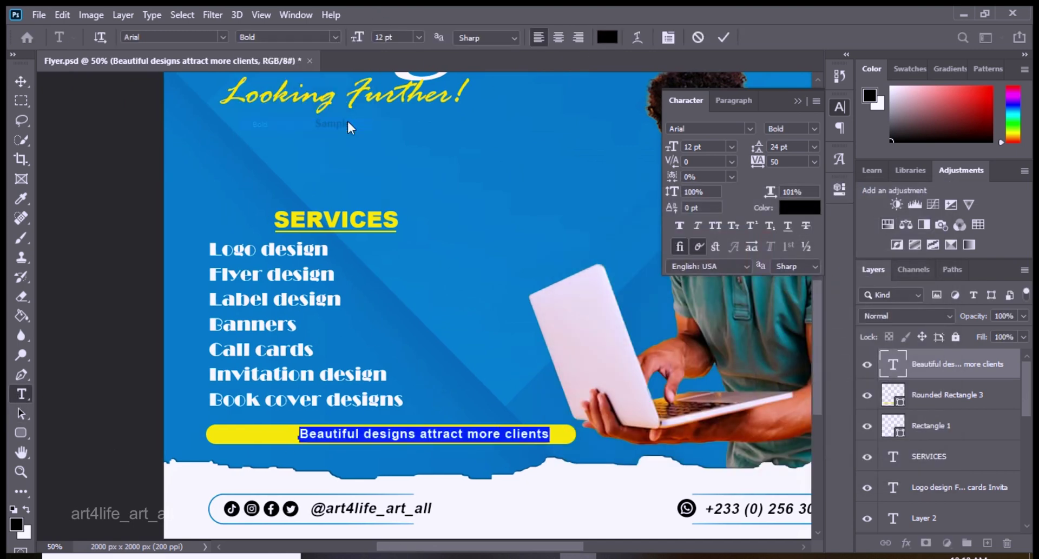
left_click(814, 162)
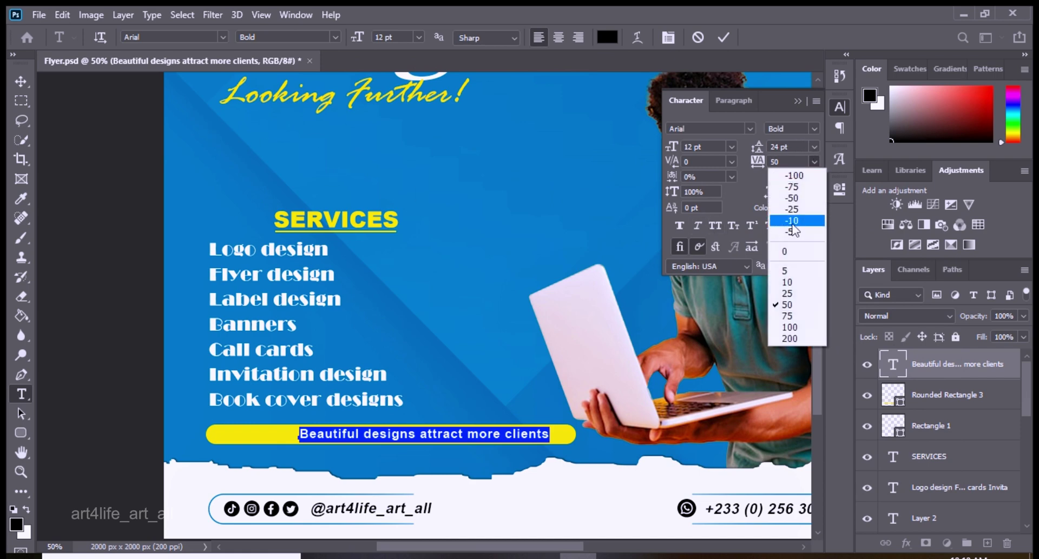
left_click(792, 266)
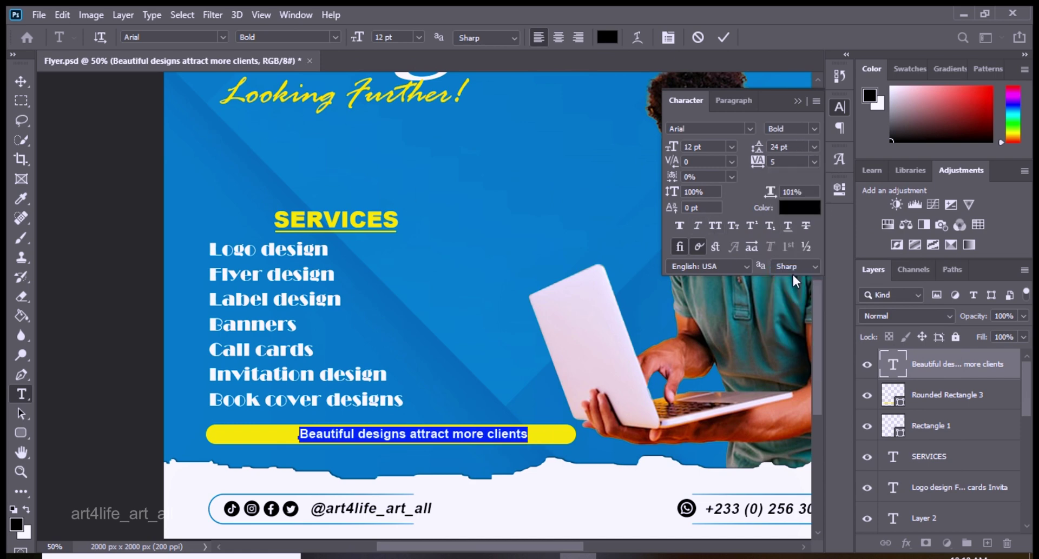
left_click(798, 101)
key("ctrl+Return")
Reselect the whole slogan and reset its tracking to 0
left_click_drag(300, 434, 527, 436)
left_click(419, 37)
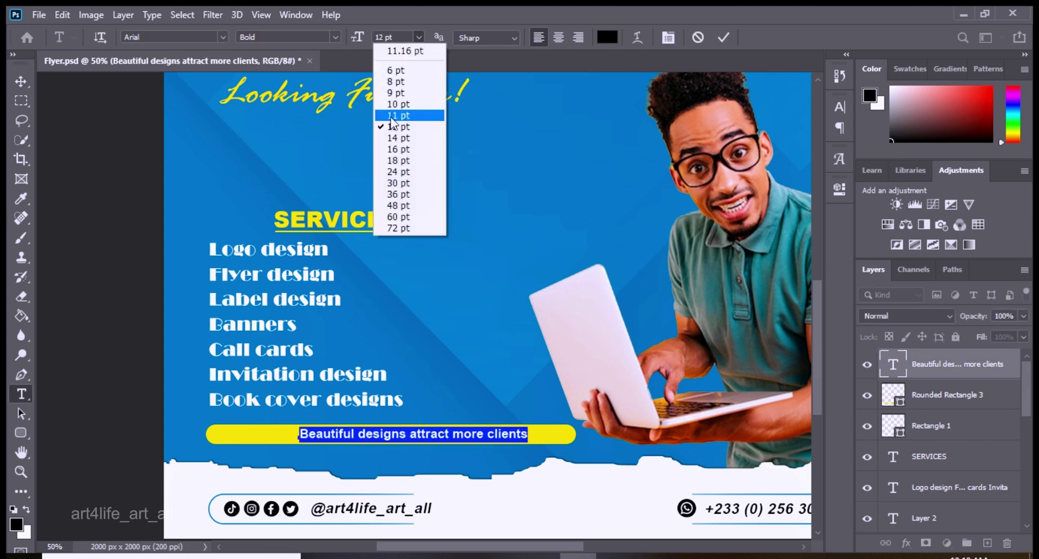
left_click(669, 38)
left_click(814, 161)
left_click(792, 248)
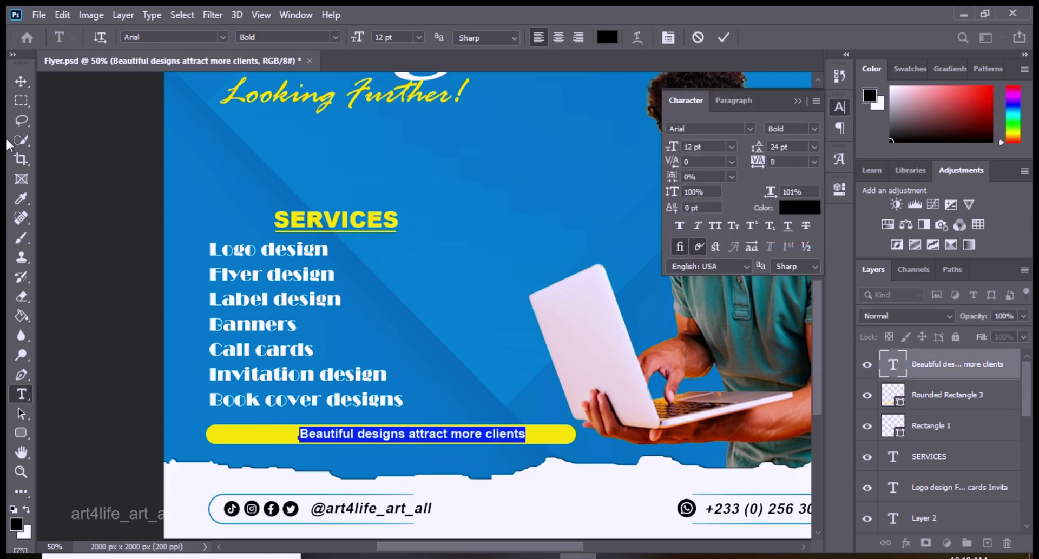
left_click(22, 81)
Shorten the yellow rounded bar to fit the slogan and zoom out to the whole flyer
left_click(527, 435)
left_click_drag(577, 426, 372, 436)
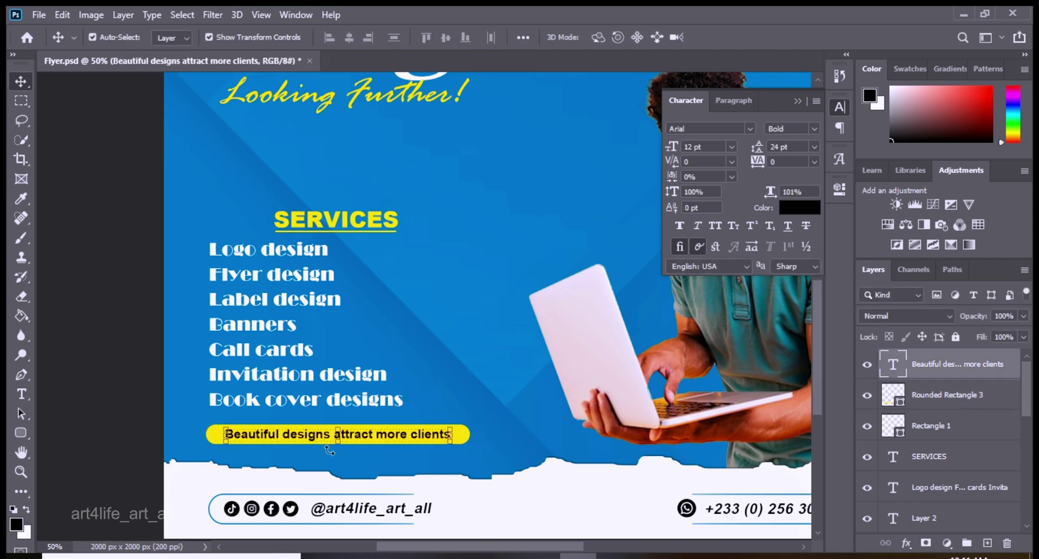
left_click(115, 162)
key("ctrl+minus")
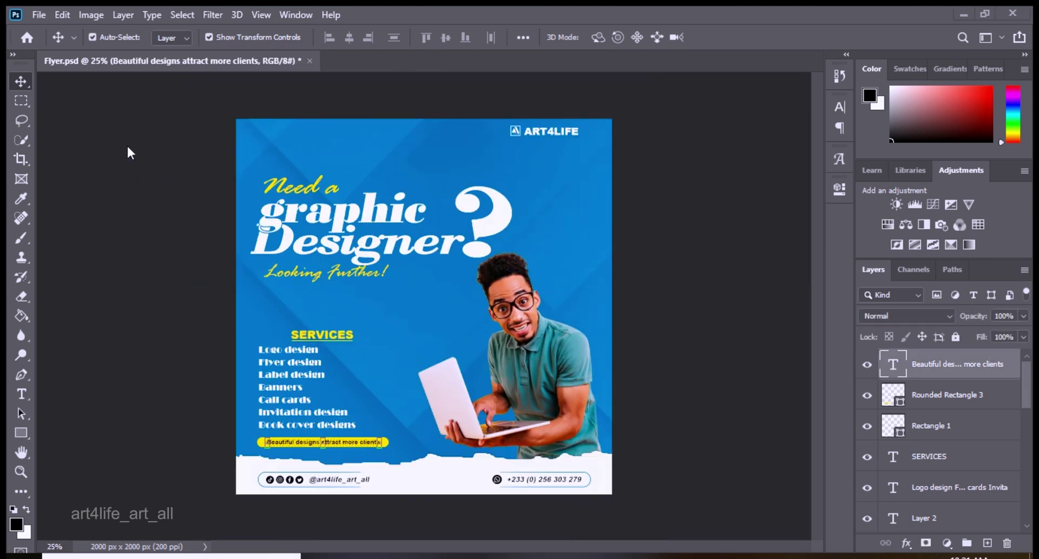
Place the Box b pattern image into the flyer as an embedded file
left_click(39, 15)
left_click(119, 313)
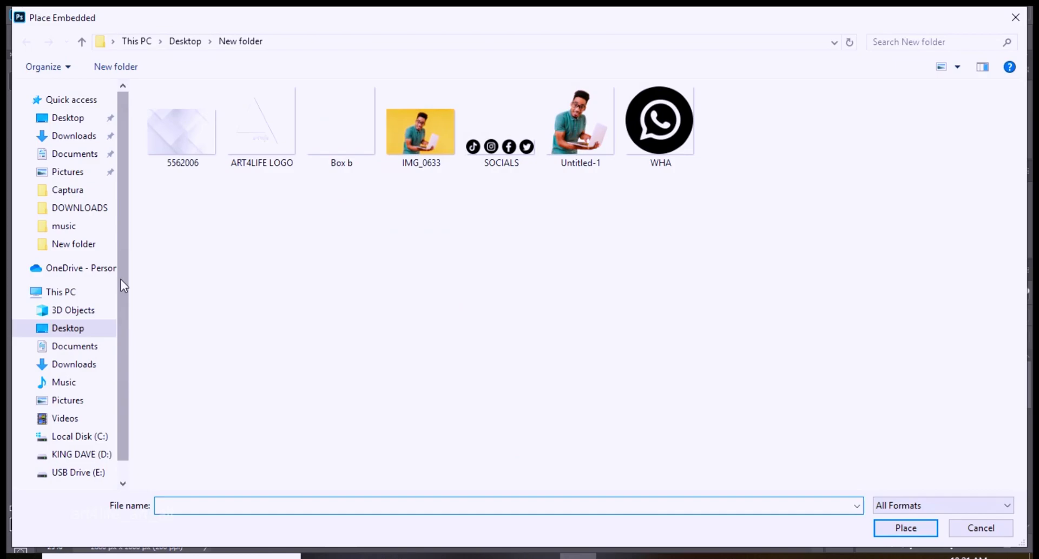
double_click(356, 123)
Scale the pattern down, rotate it 45° above SERVICES, and lower its opacity
left_click_drag(568, 157, 411, 319)
left_click_drag(346, 385, 398, 295)
mouse_move(441, 241)
left_mouse_down()
mouse_move(449, 234)
mouse_move(485, 296)
mouse_move(425, 296)
left_mouse_up()
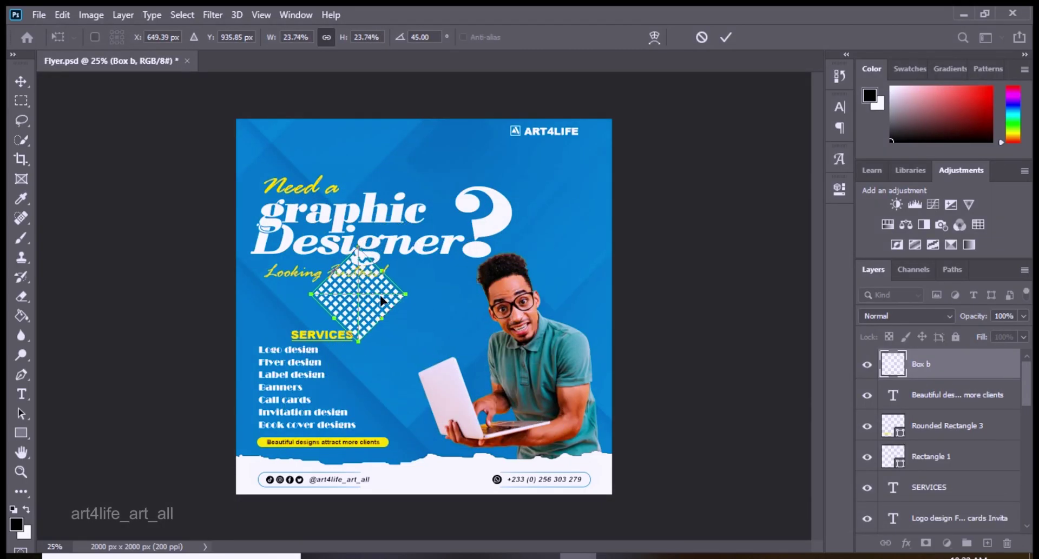
mouse_move(352, 303)
left_mouse_down()
mouse_move(405, 358)
mouse_move(384, 336)
mouse_move(407, 329)
left_mouse_up()
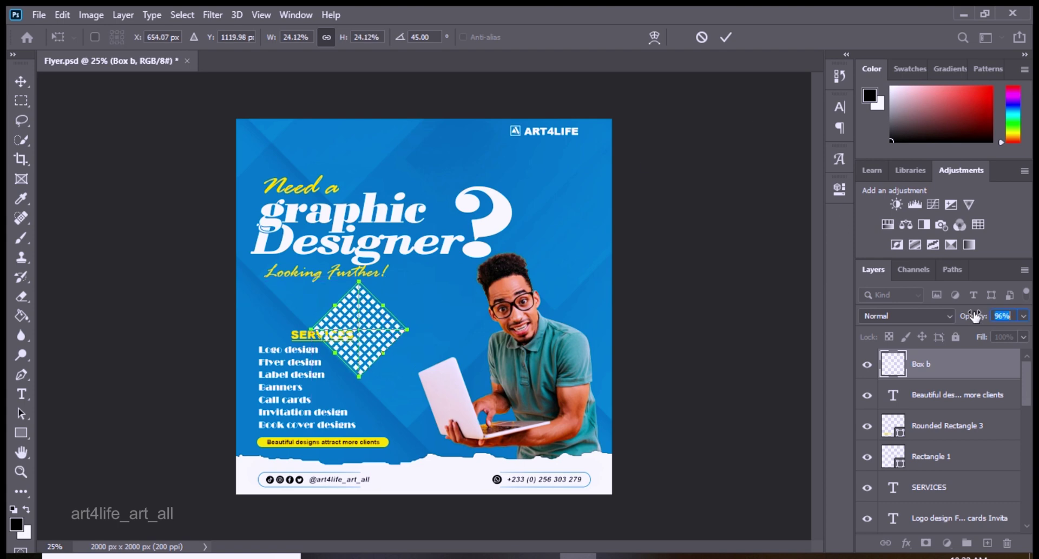
left_click_drag(973, 316, 937, 321)
left_click(725, 37)
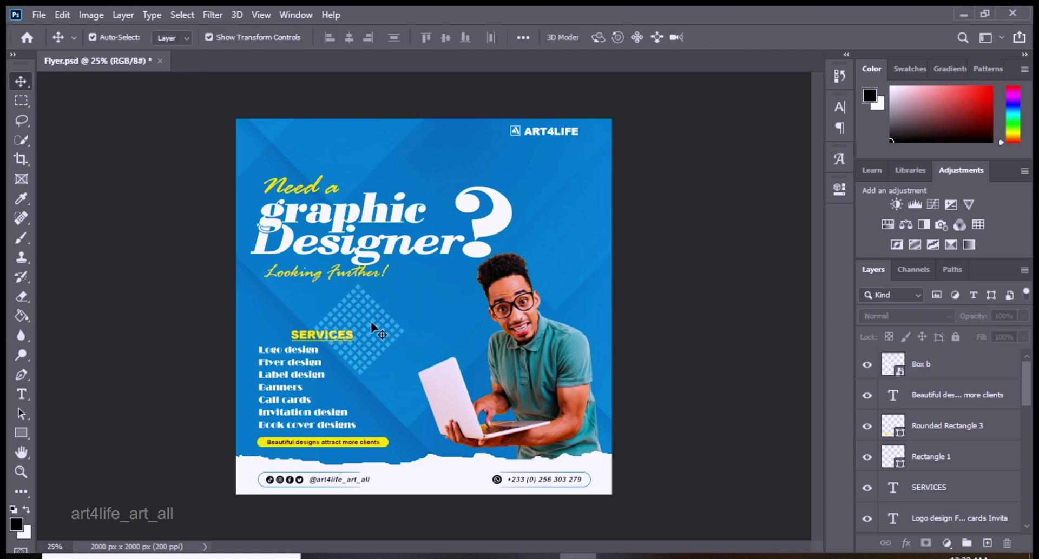
Duplicate the diamond pattern to the upper right beside the question mark and fine-tune both positions
mouse_move(371, 321)
left_mouse_down()
mouse_move(576, 248)
mouse_move(572, 224)
left_mouse_up()
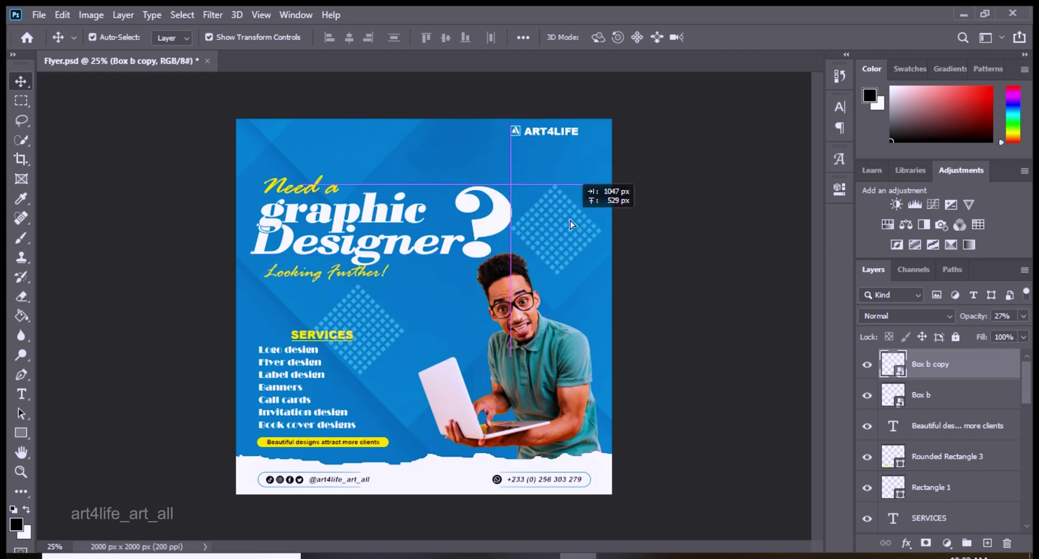
left_click_drag(572, 224, 589, 230)
left_click(476, 269)
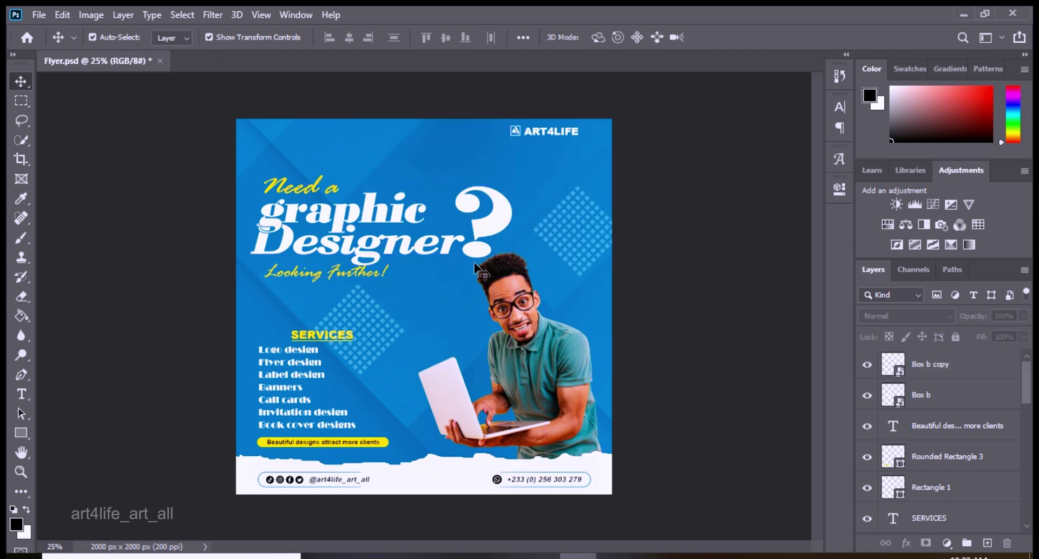
left_click_drag(355, 318, 347, 314)
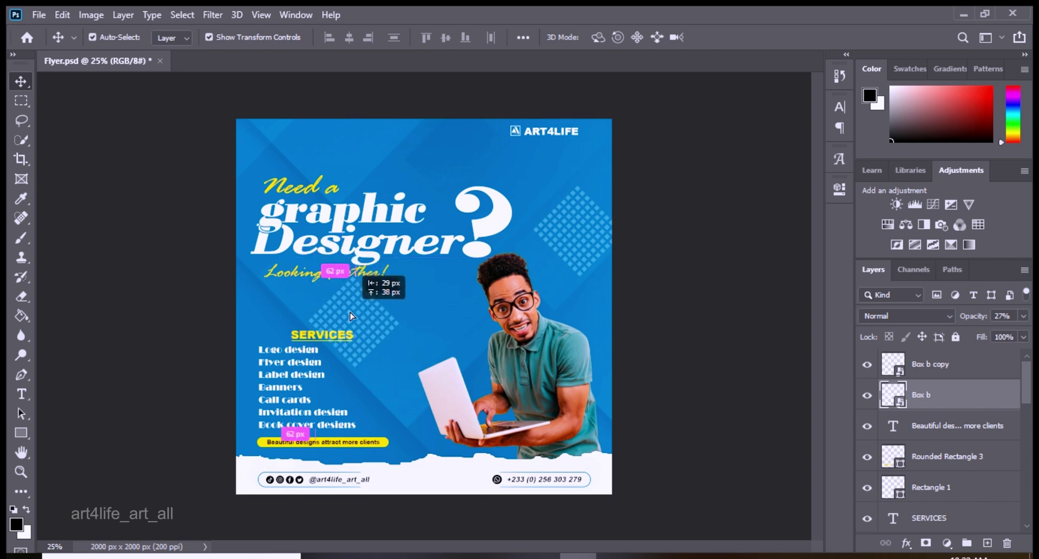
left_click(930, 367)
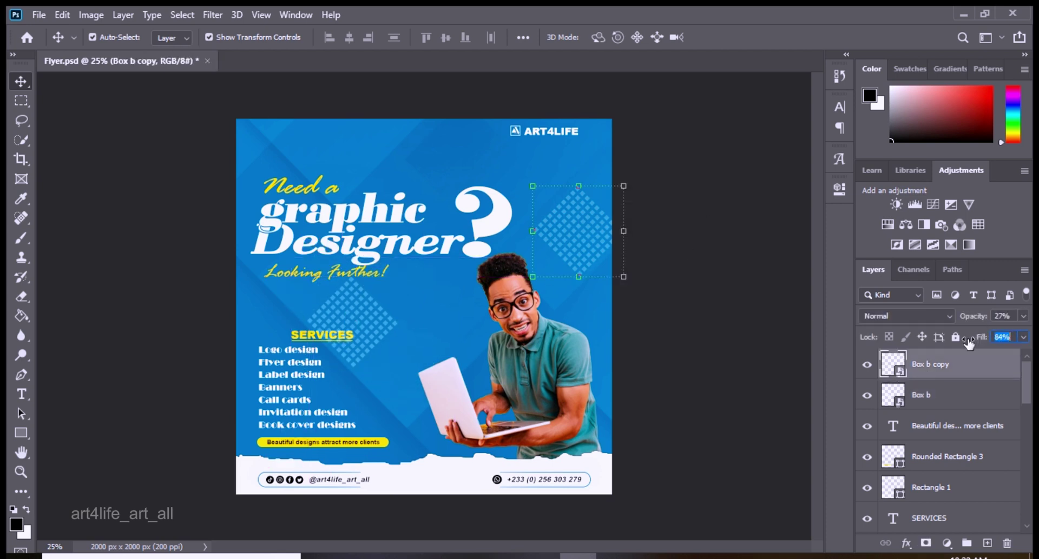
key("alt+bracketleft")
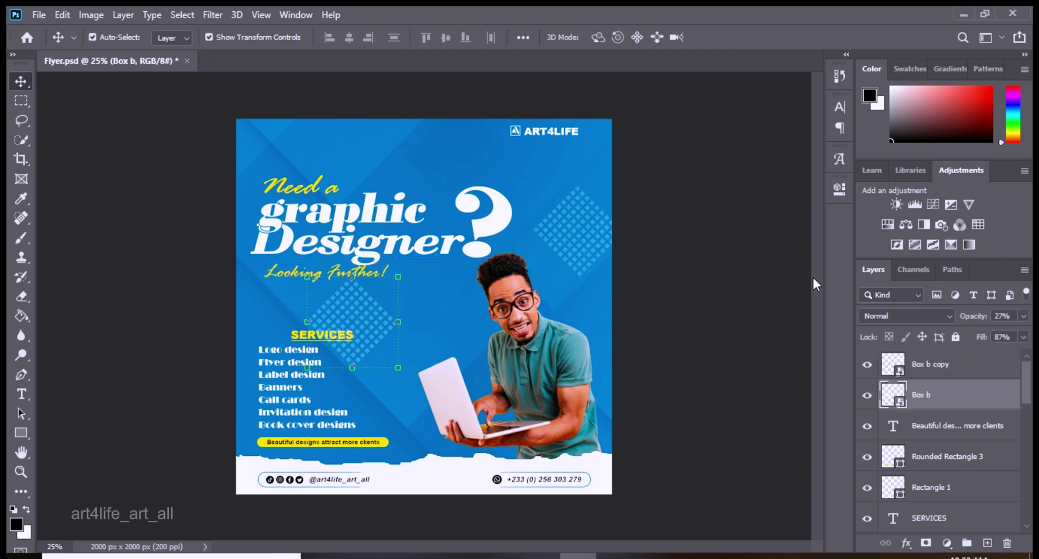
left_click(693, 172)
Save Flyer.psd and zoom in and out to review the finished design
key("ctrl+s")
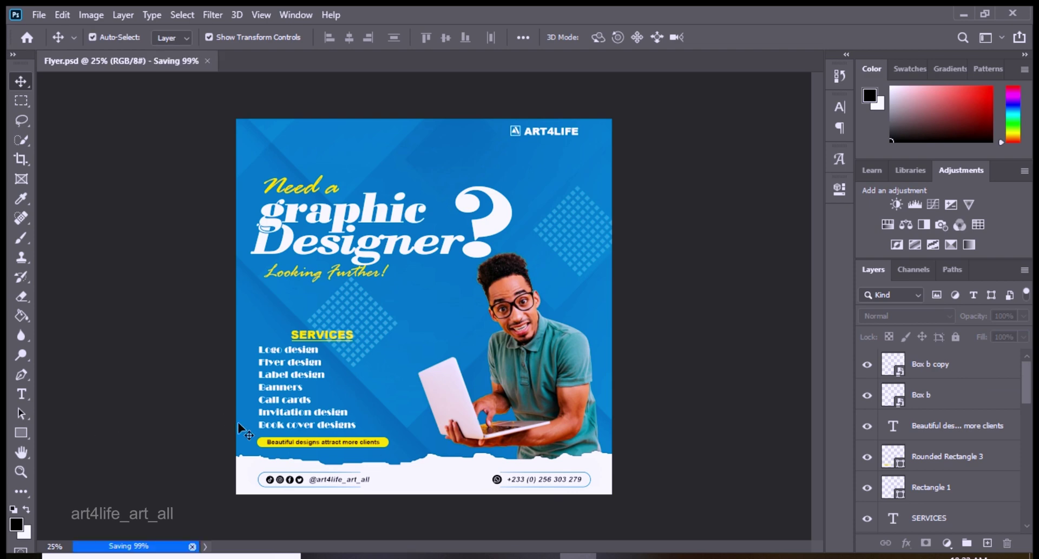
key("ctrl+plus")
key("ctrl+plus")
mouse_move(818, 322)
left_mouse_down()
mouse_move(817, 381)
mouse_move(783, 287)
left_mouse_up()
key("ctrl+minus")
key("ctrl+minus")
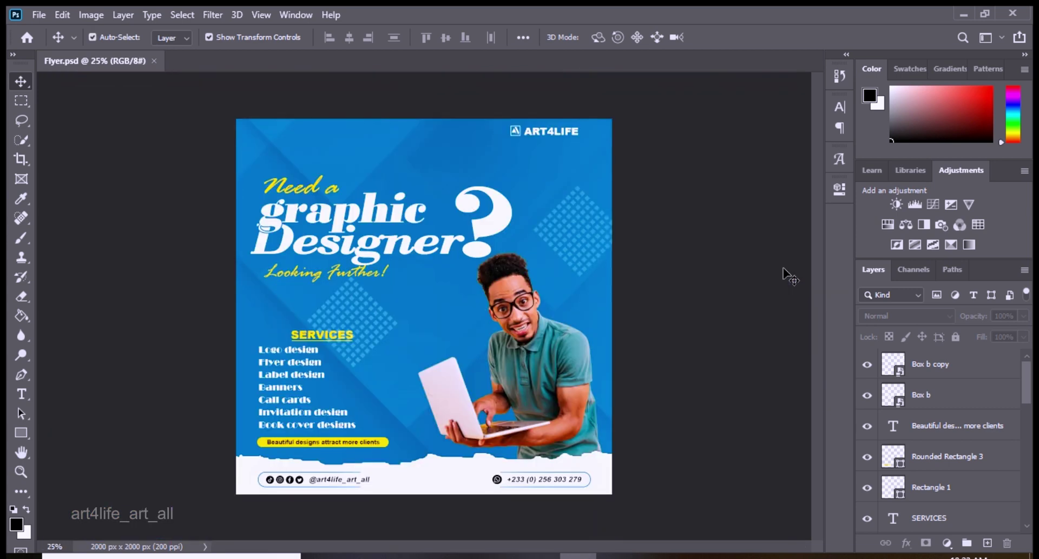